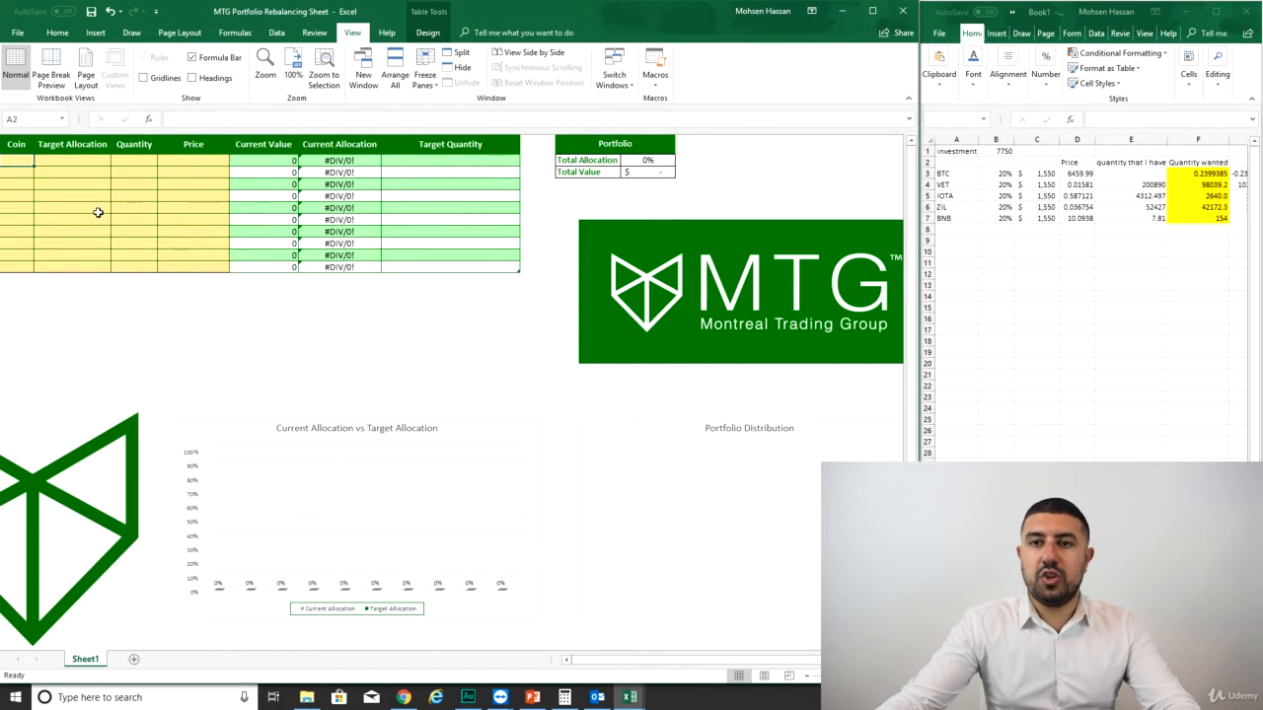
Fill the Coin column of the rebalancing sheet from the first row with BTC, VET, IOTA, ZIL and BNB
scroll(99, 211, "up", 4)
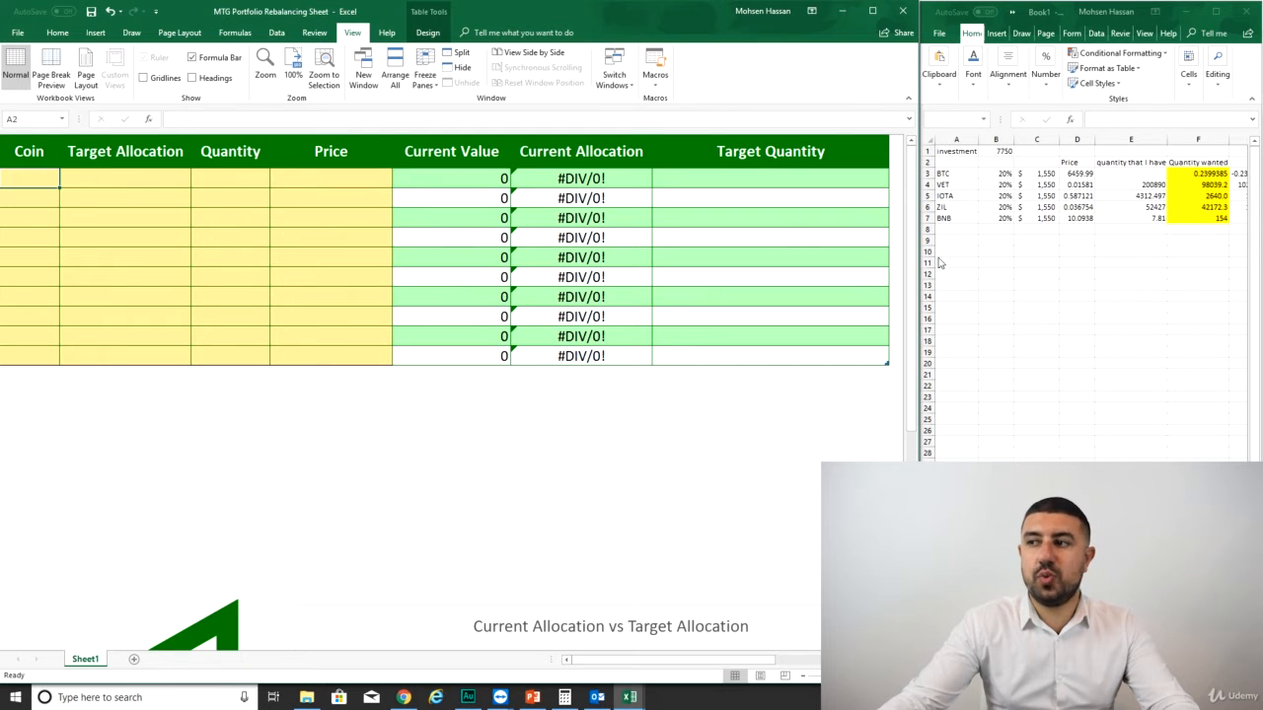
left_click(957, 172)
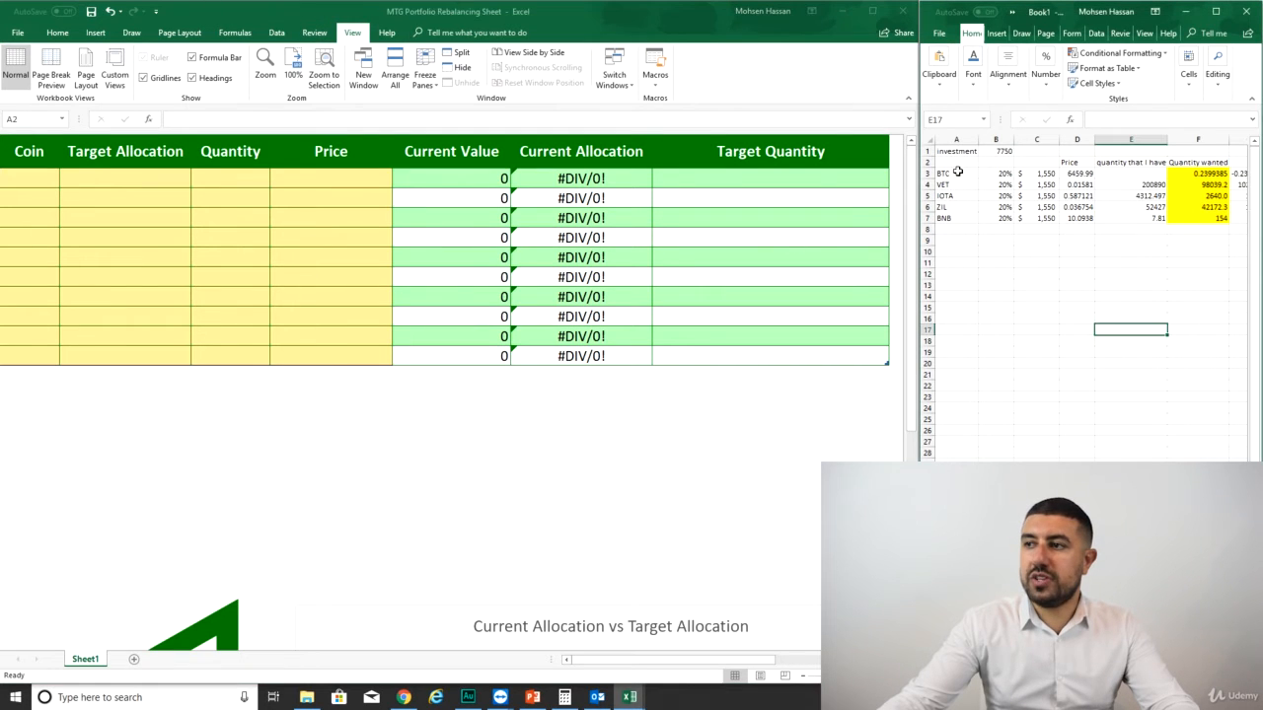
left_click(27, 175)
type("BTC")
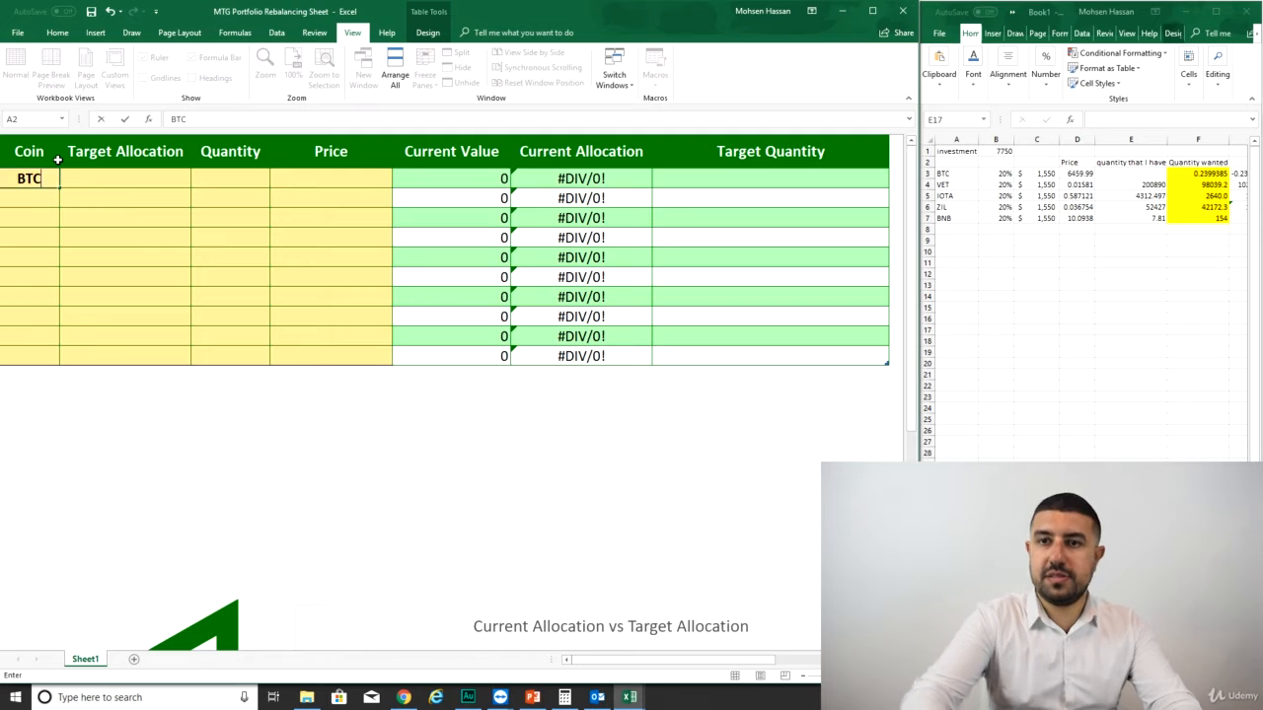
key("Return")
type("VET")
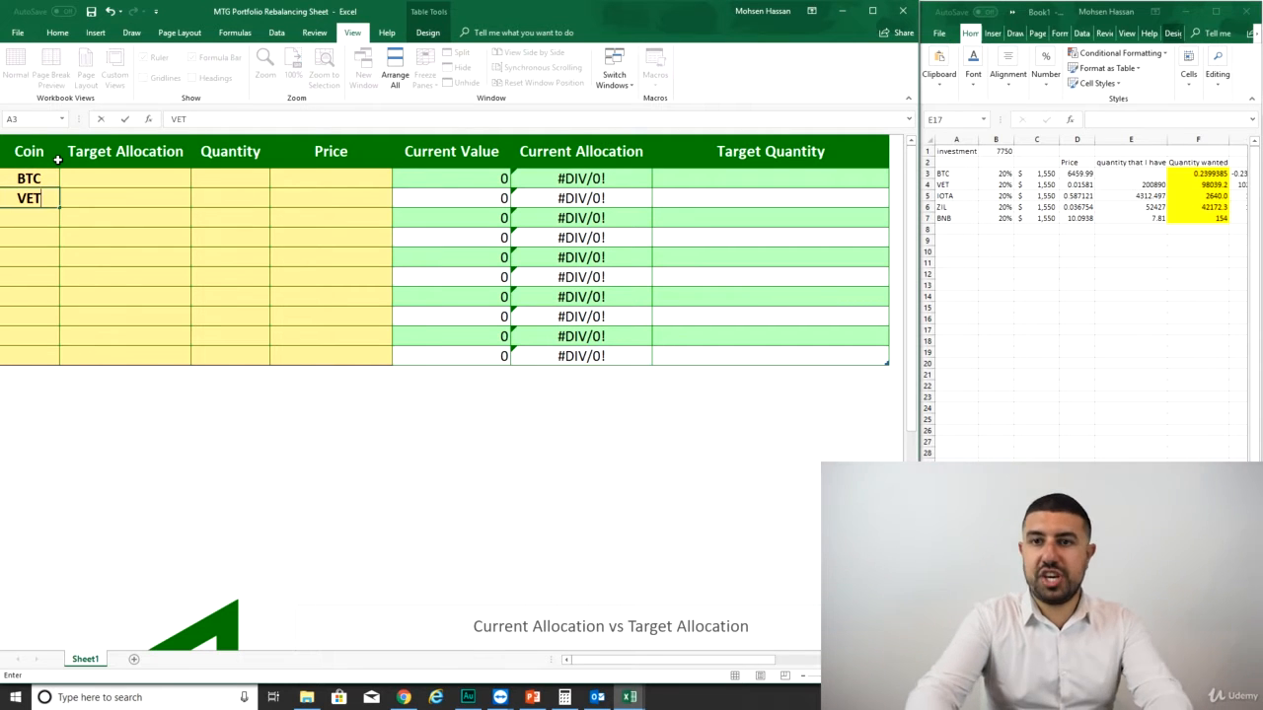
key("Return")
type("IOTA")
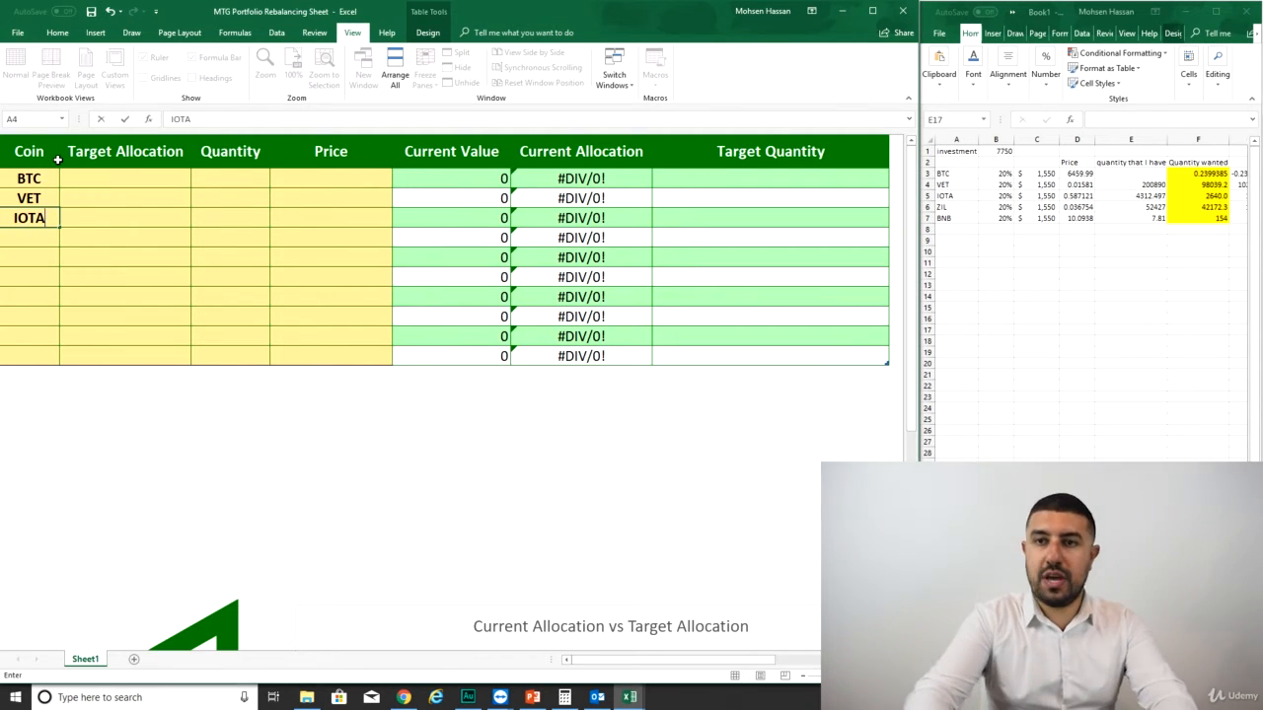
key("Return")
type("Z")
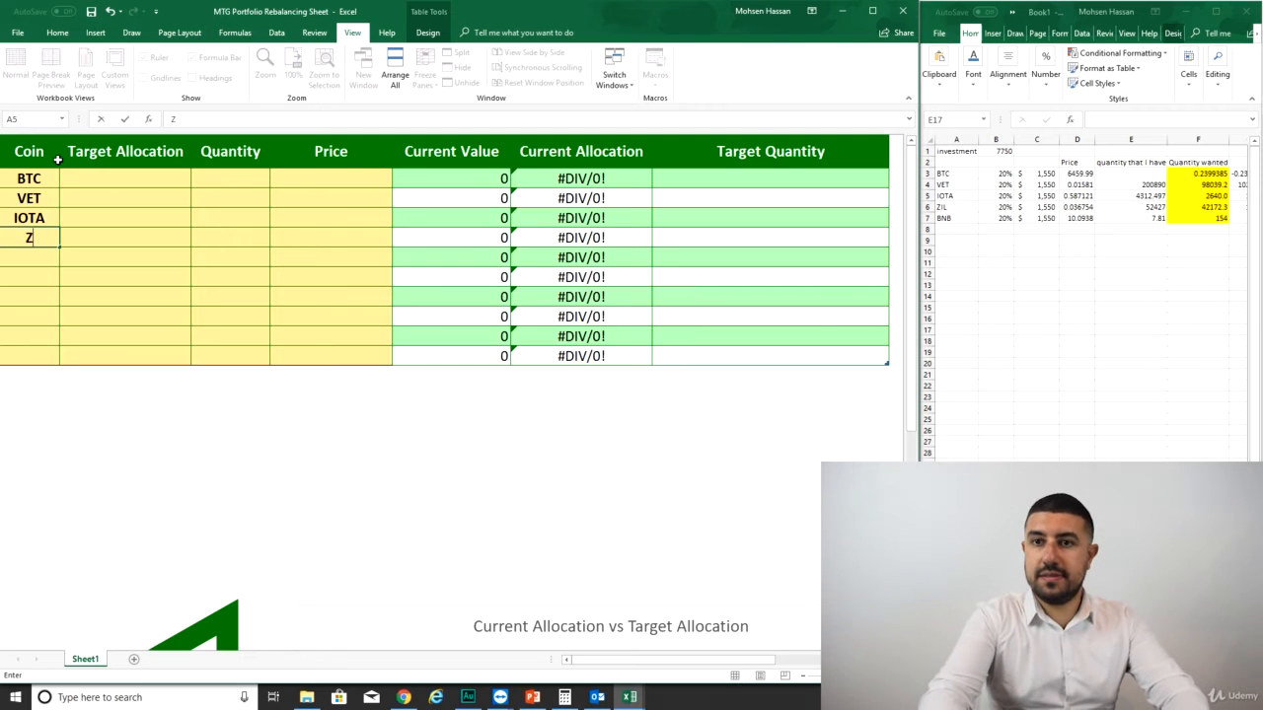
type("IL")
key("Return")
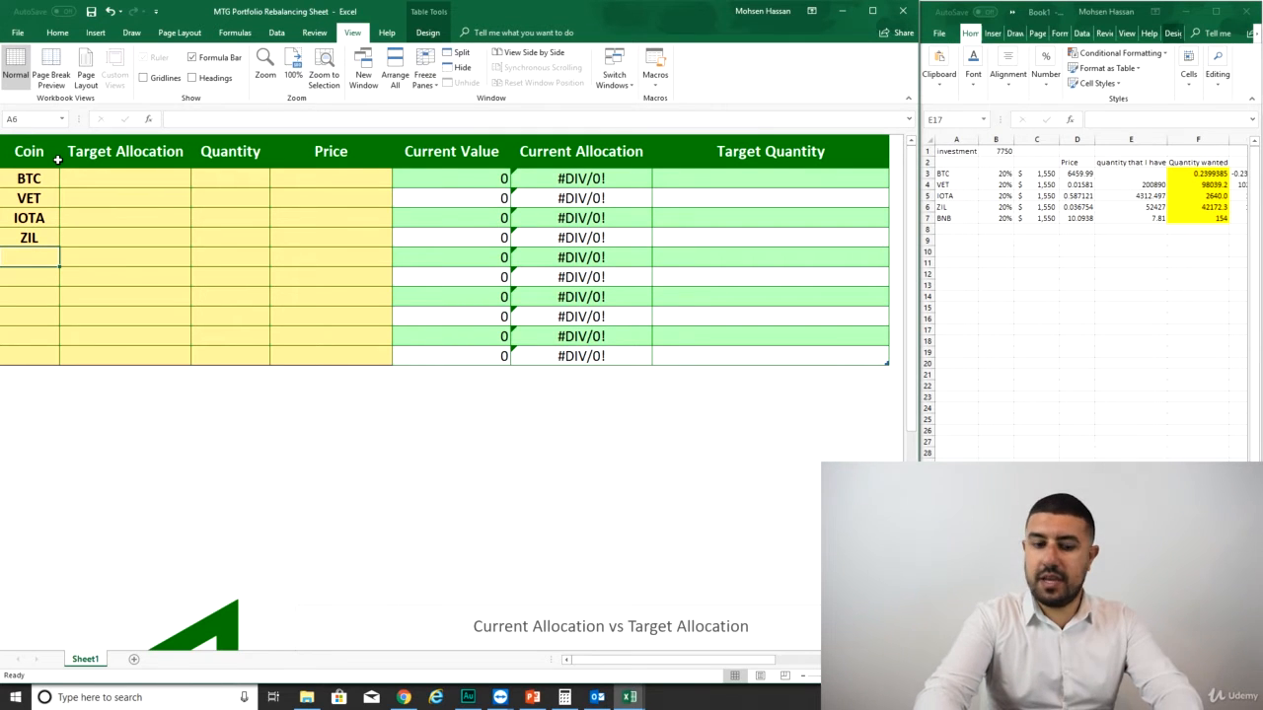
type("BNB")
key("Return")
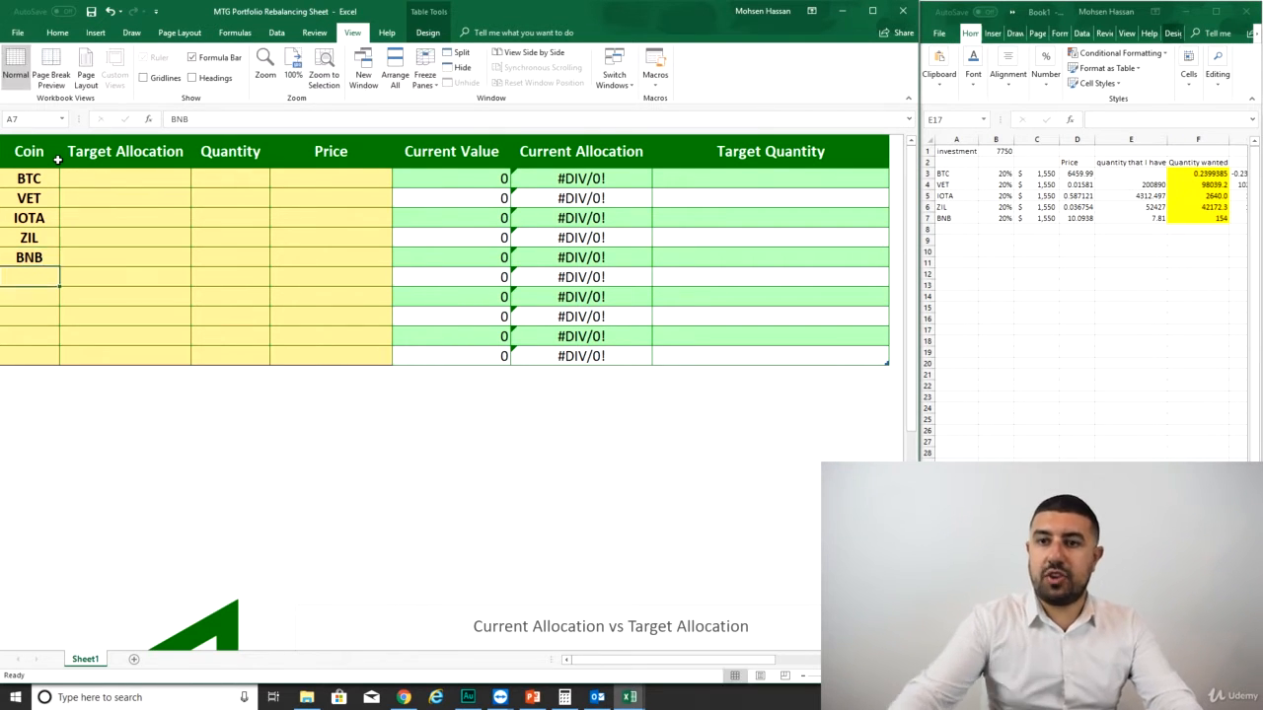
Set the Target Allocation of BTC, VET, IOTA, ZIL and BNB to 20% each
scroll(141, 228, "down", 4)
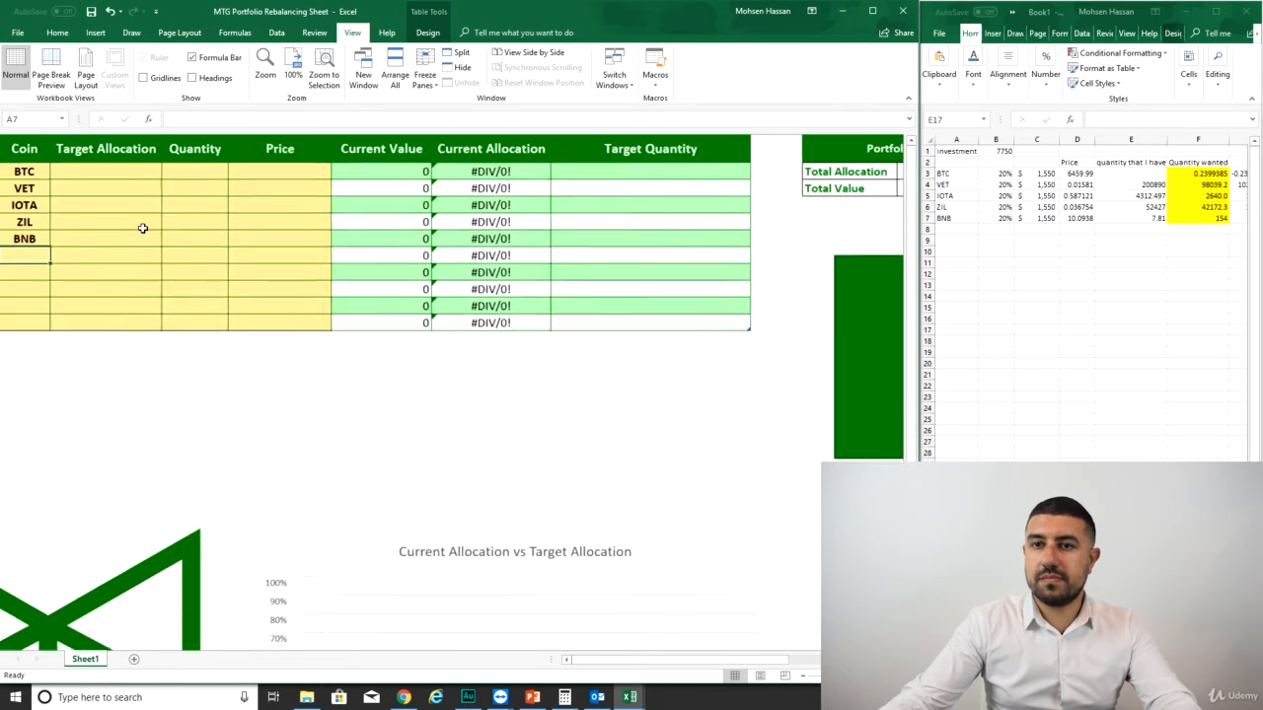
left_click(99, 162)
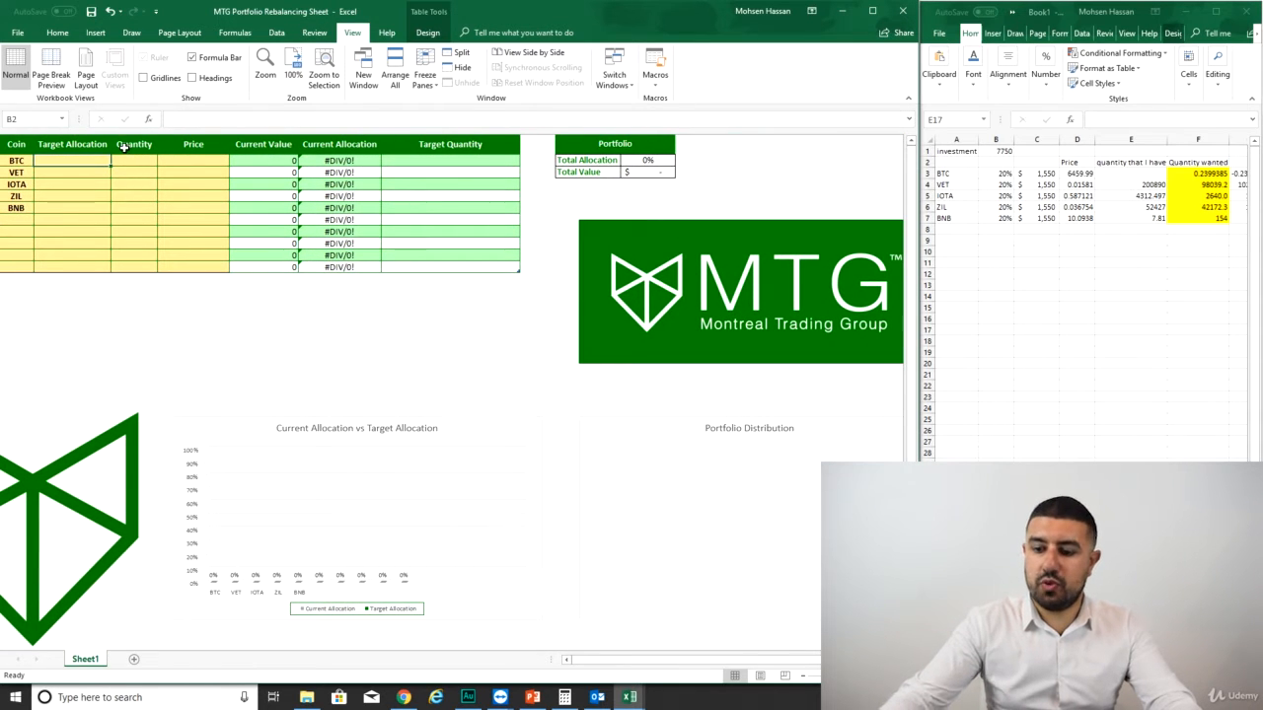
type("20")
key("Return")
type("2")
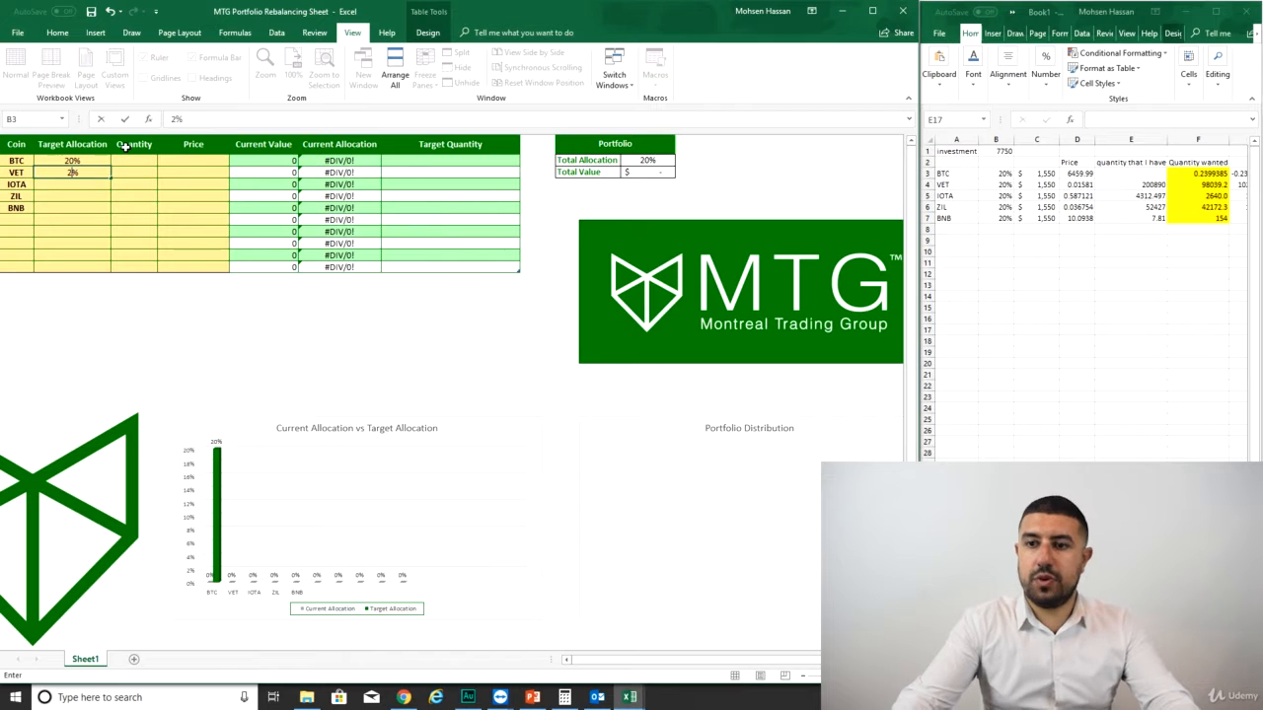
type("0")
key("Return")
type("20")
key("Return")
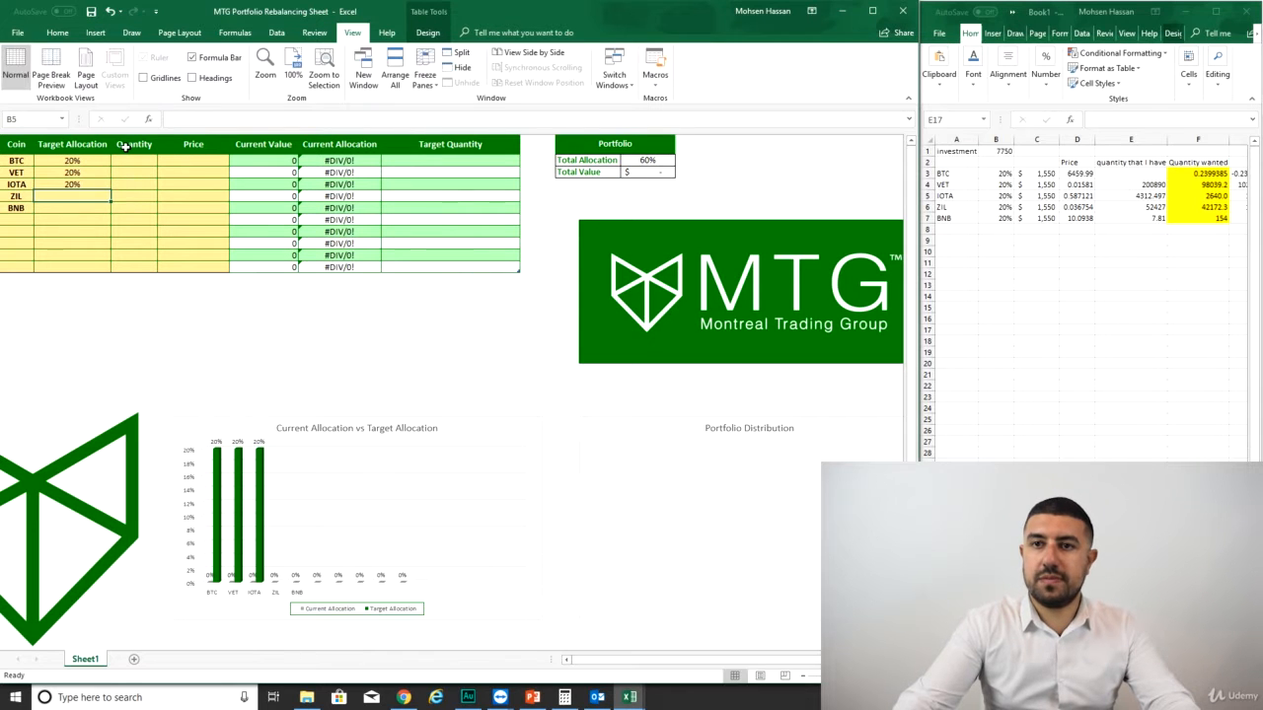
type("20")
key("Return")
type("20")
key("Return")
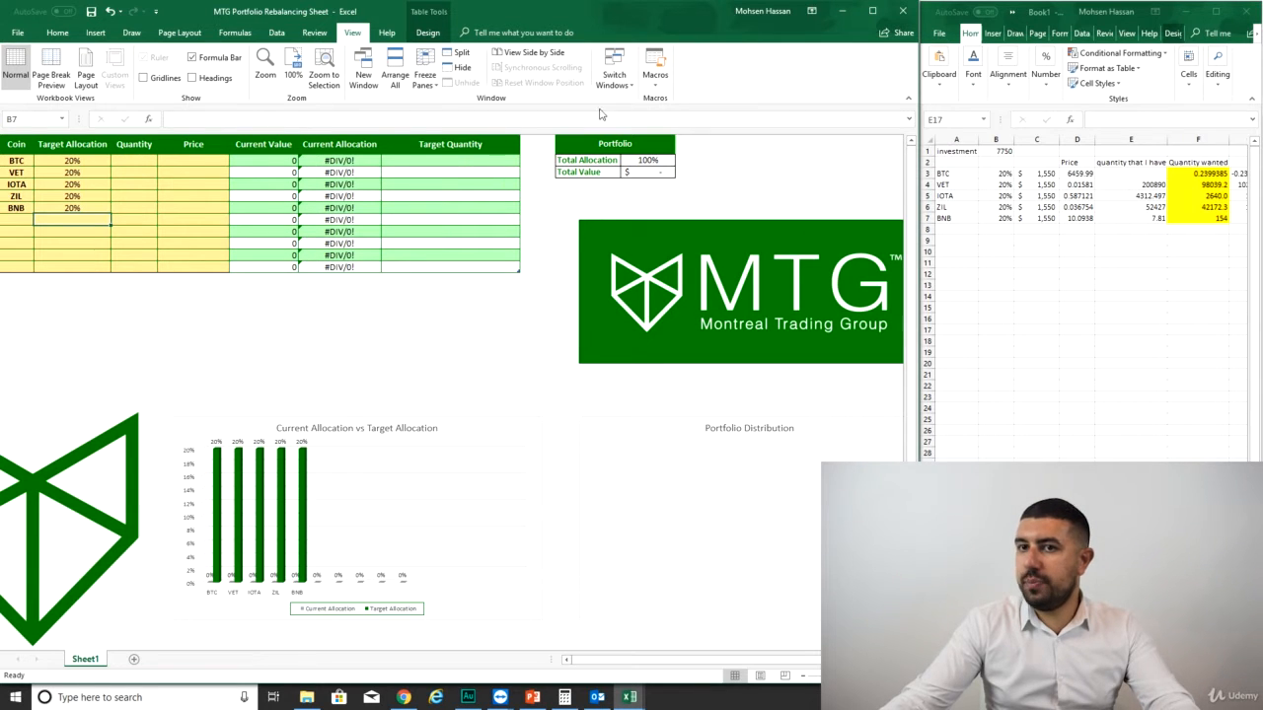
Enter the held quantities for the first two coins: 0 for BTC and 200890 for VET
left_click(134, 161)
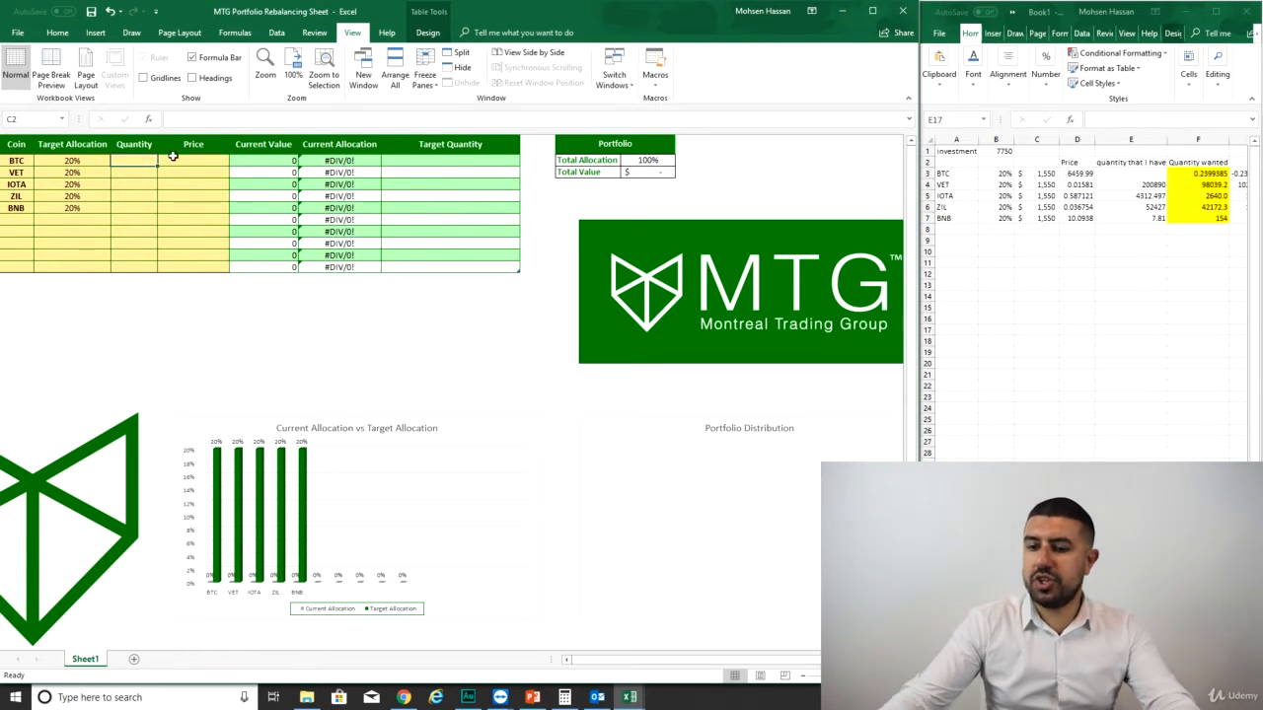
type("0")
key("Return")
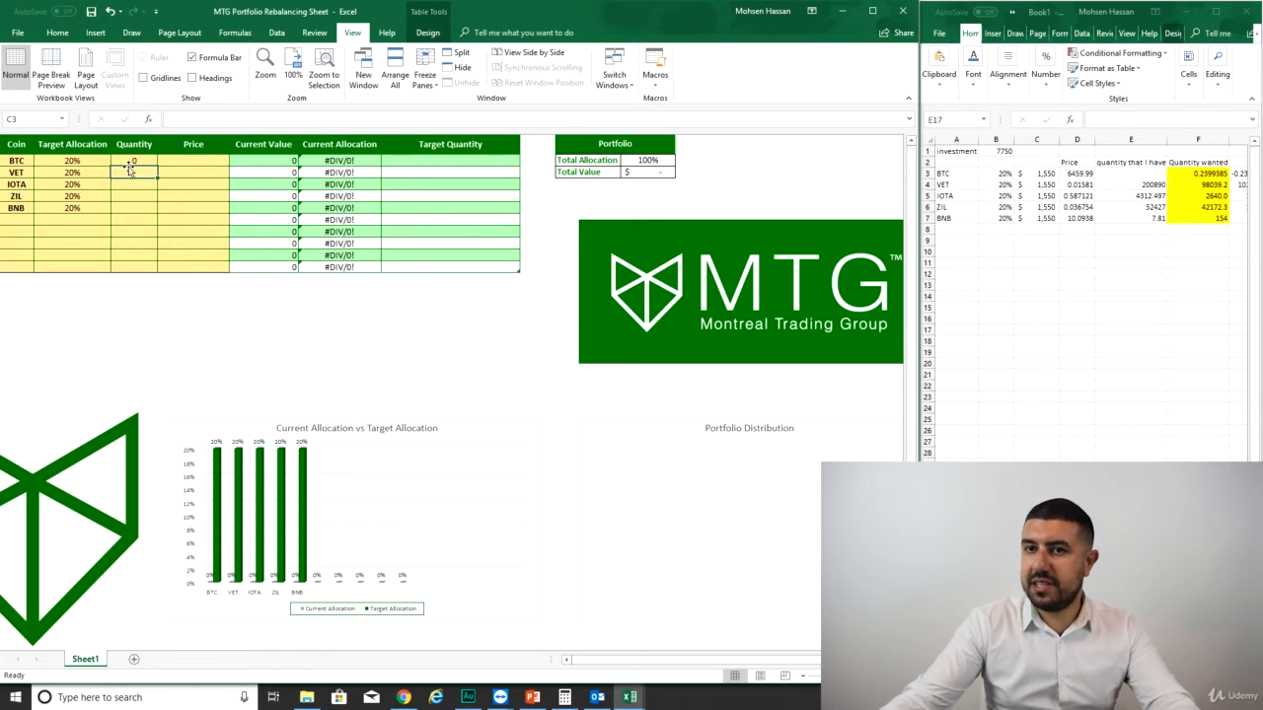
type("200890")
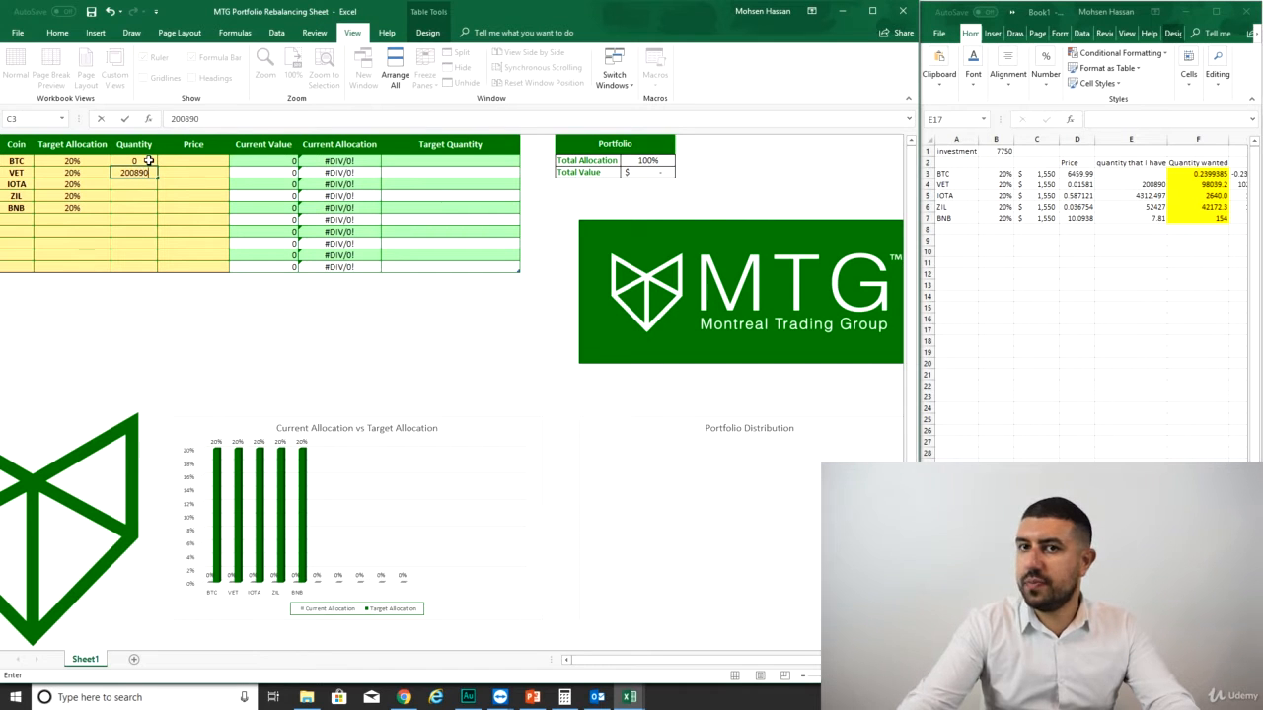
key("Return")
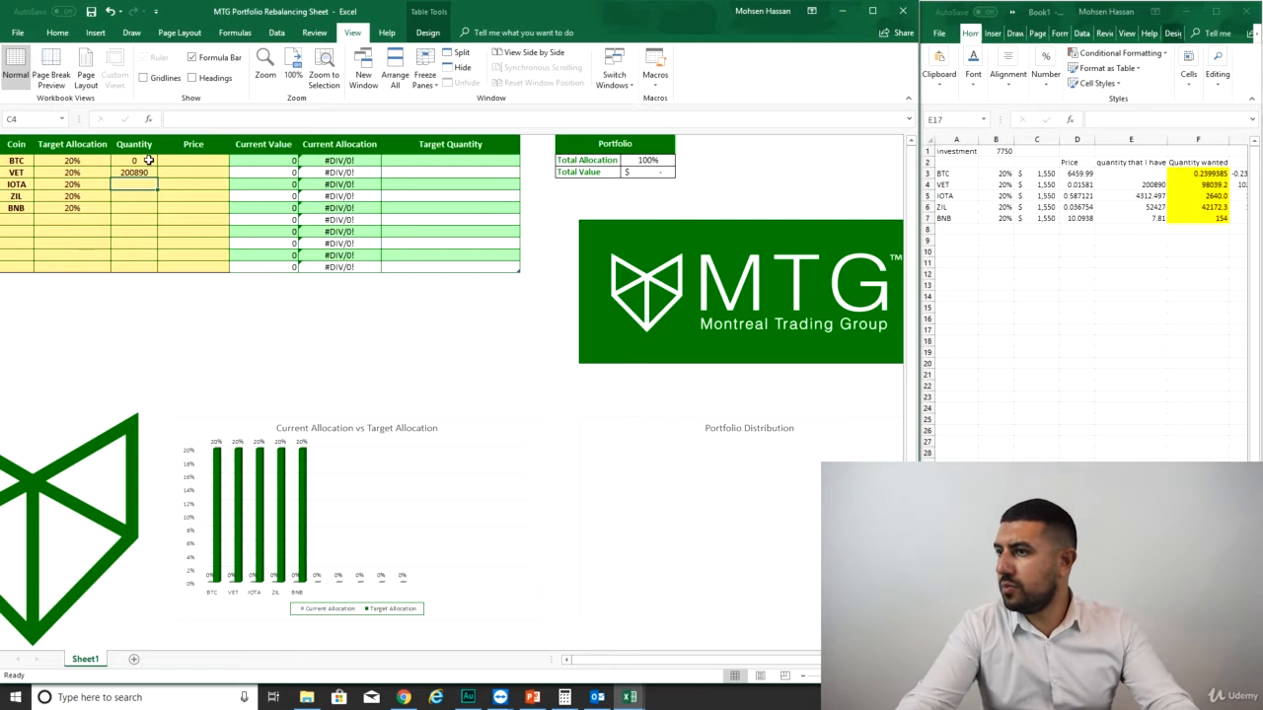
Enter the held quantities for the other three coins: 4312.497 for IOTA, 52427 for ZIL and 7.81 for BNB
type("43")
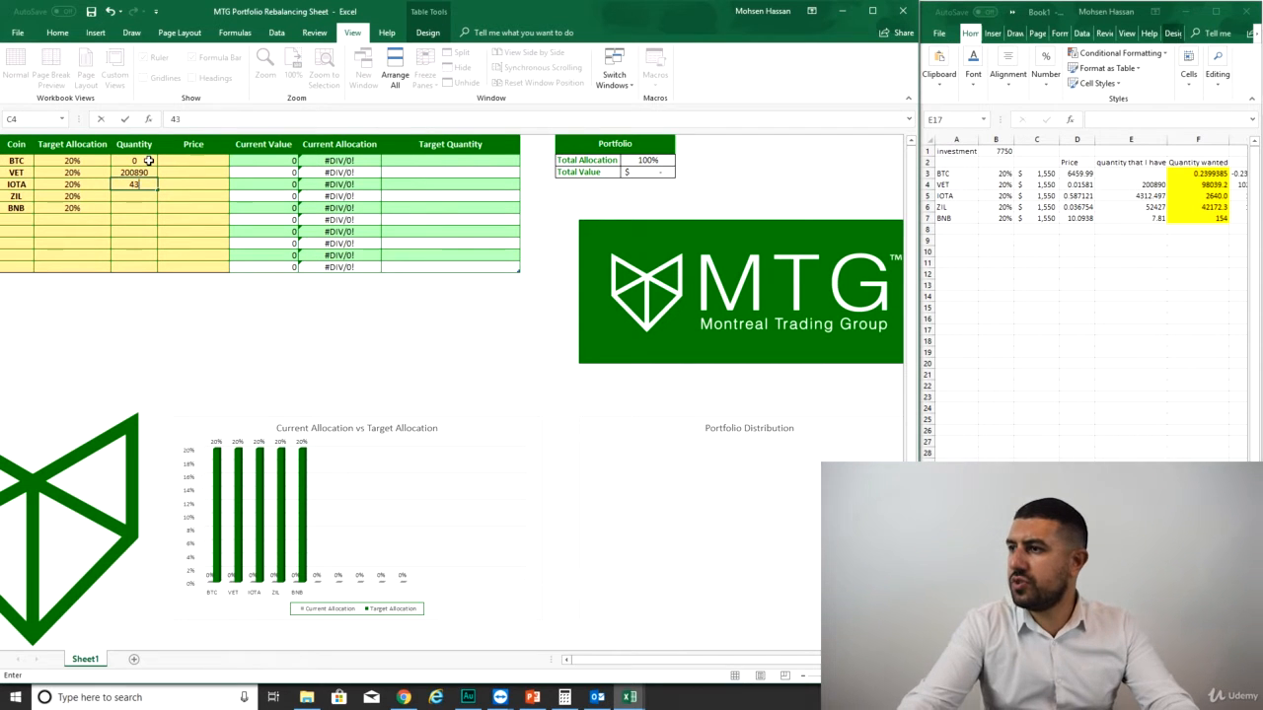
type("12.497")
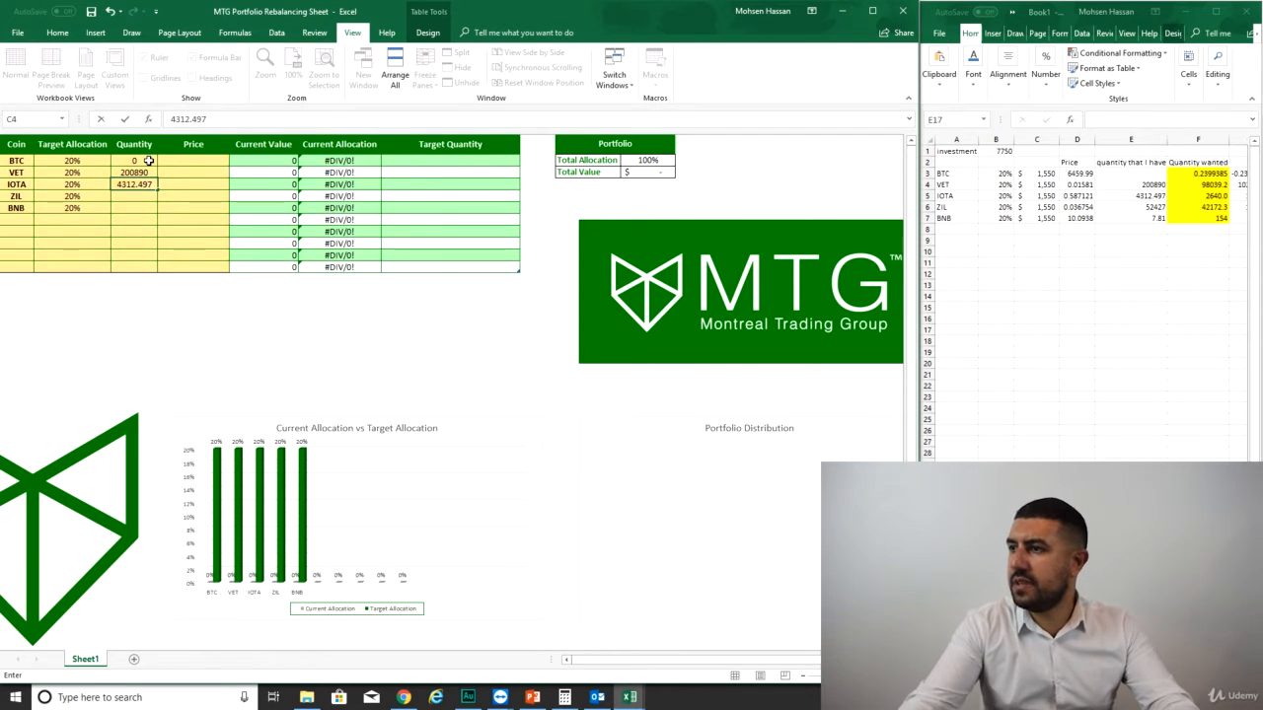
key("Return")
type("52")
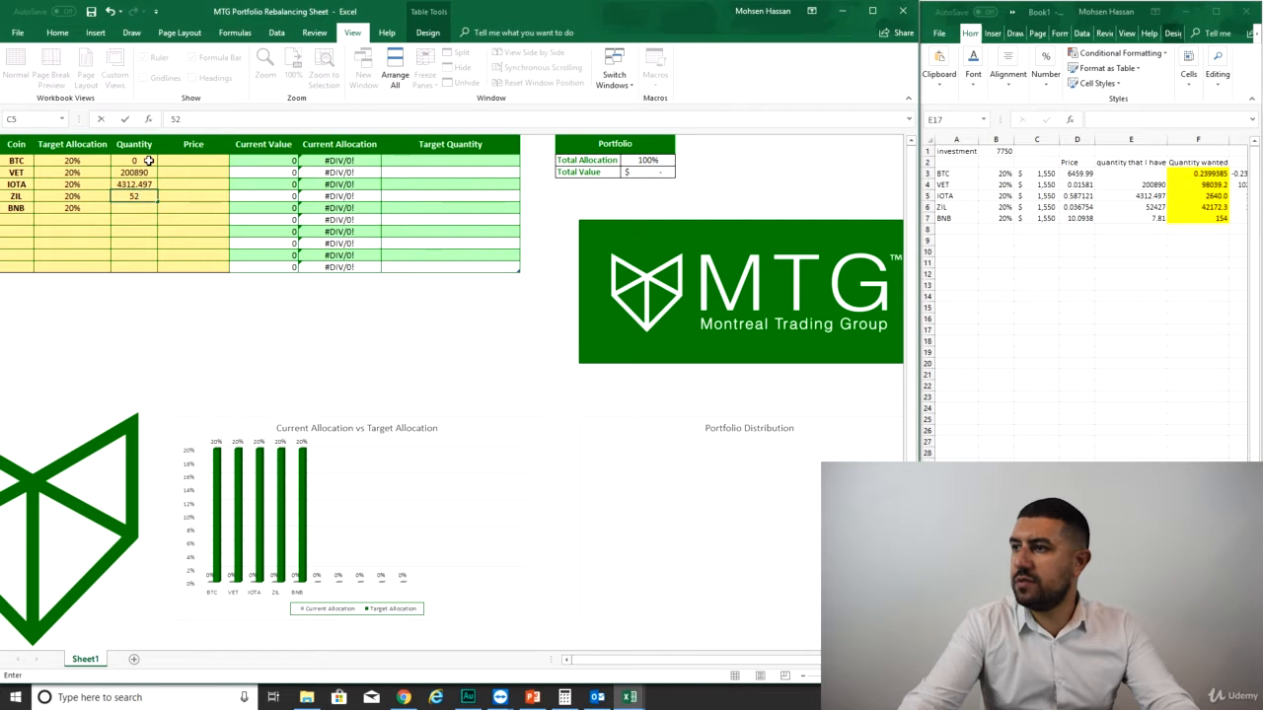
type("427")
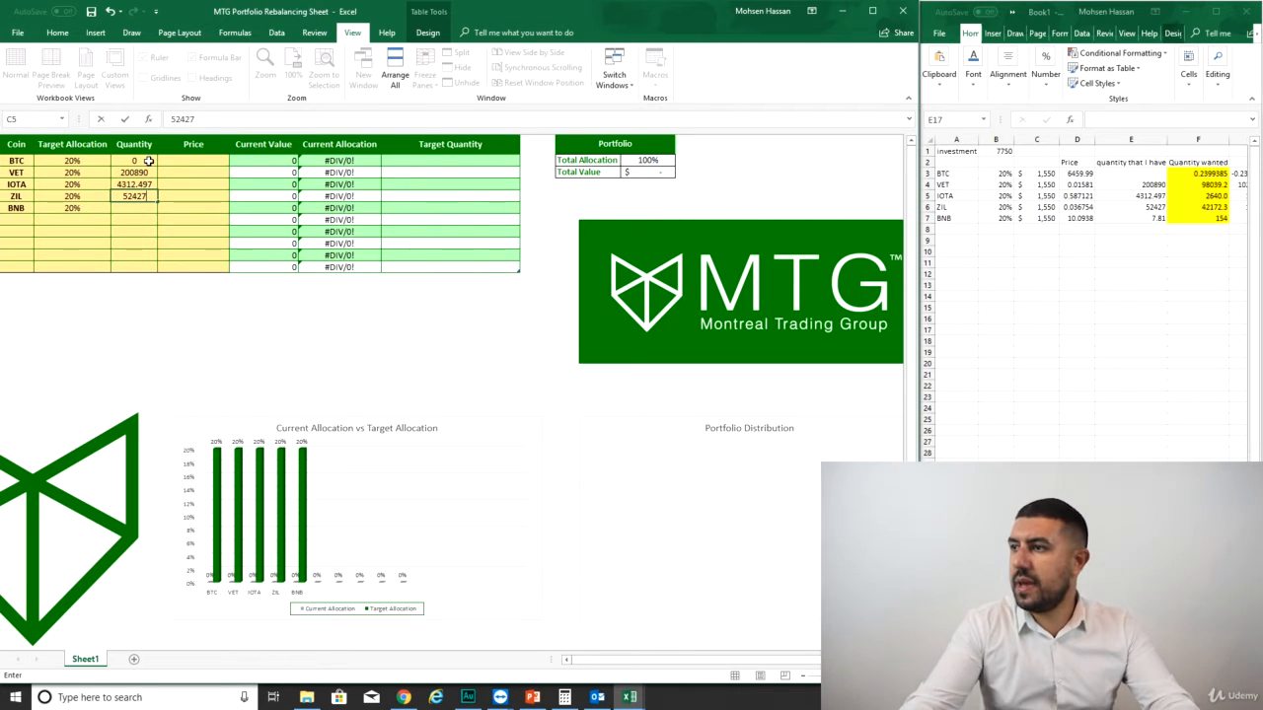
key("Return")
type("7.81")
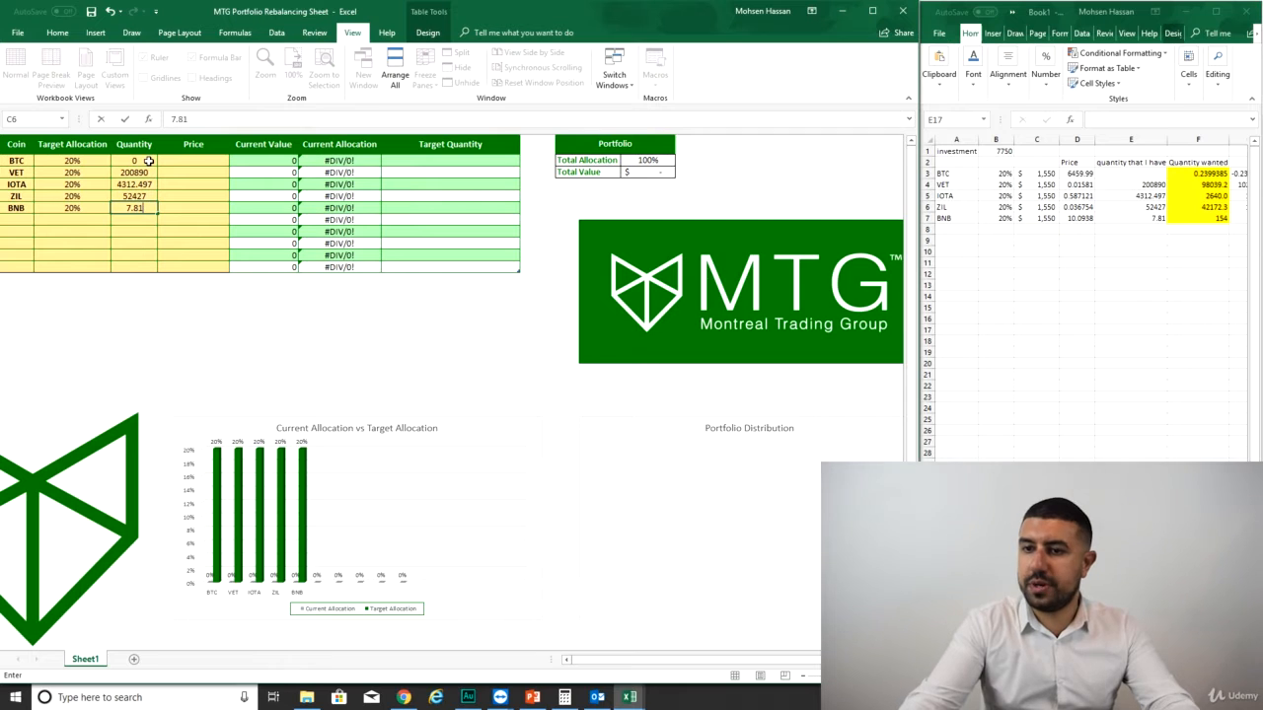
key("Return")
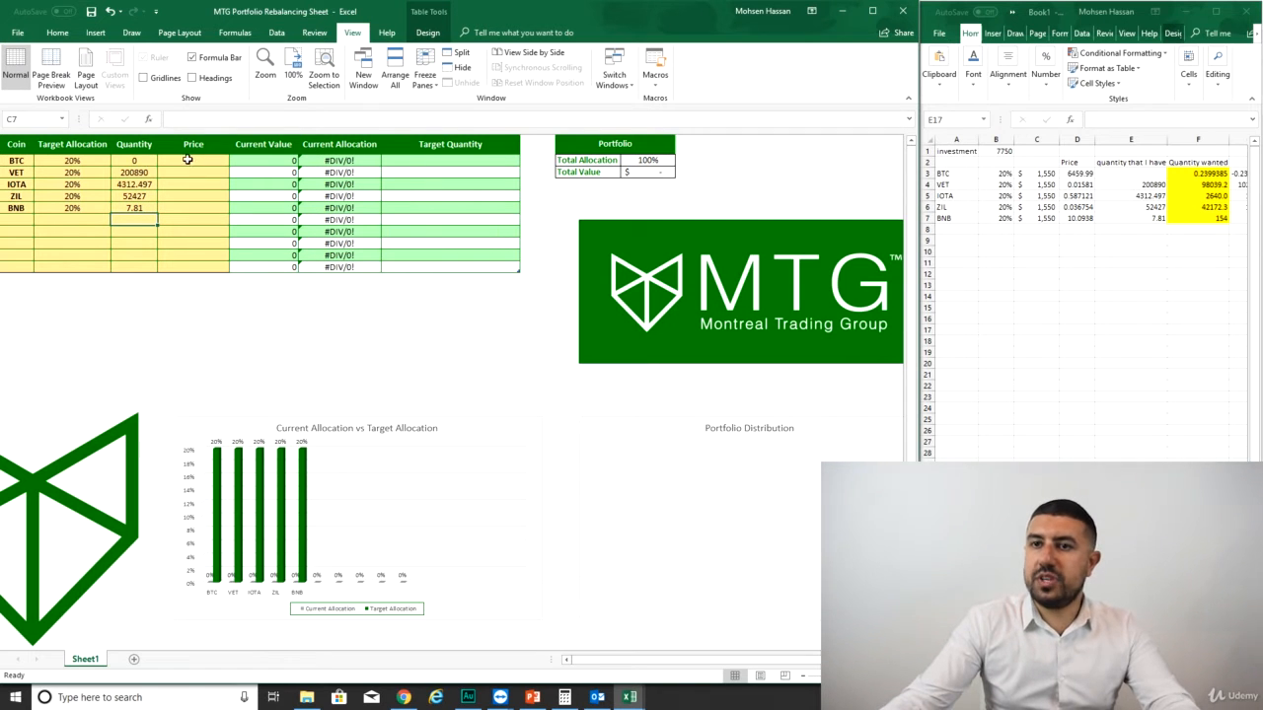
Enter the prices of the first two coins: 6459.99 for BTC and 0.015810 for VET
left_click(188, 159)
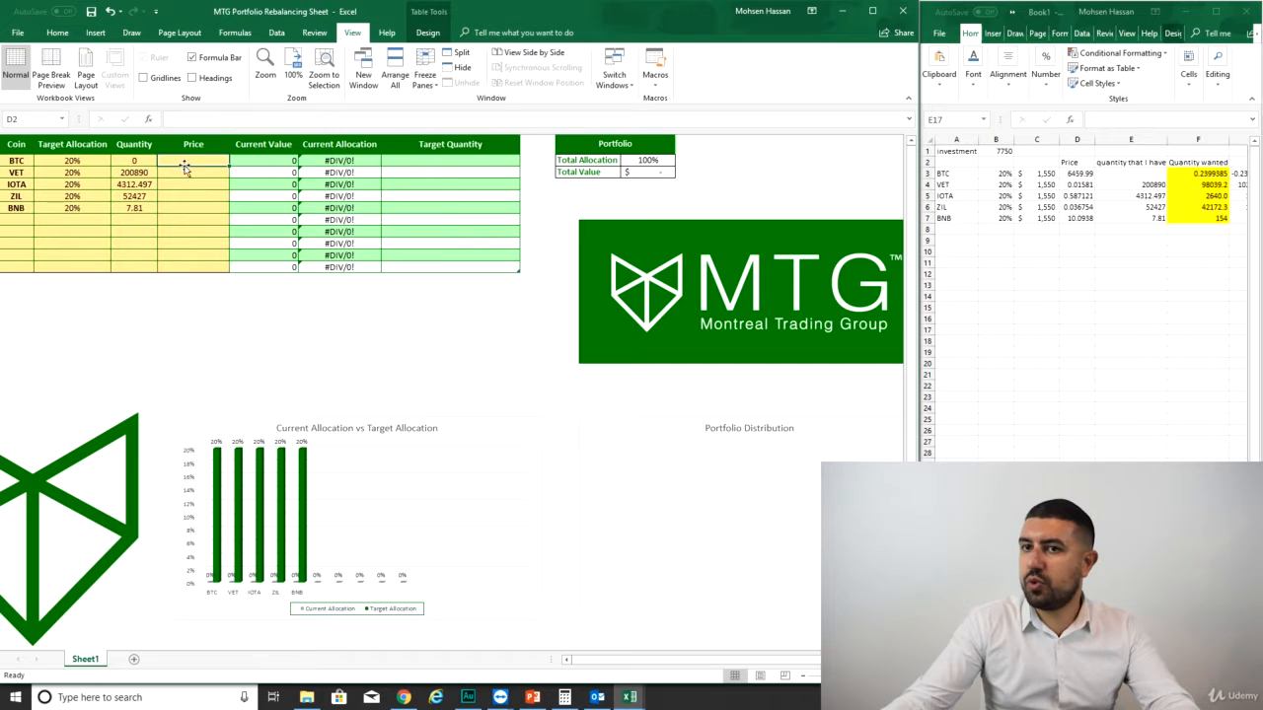
type("6")
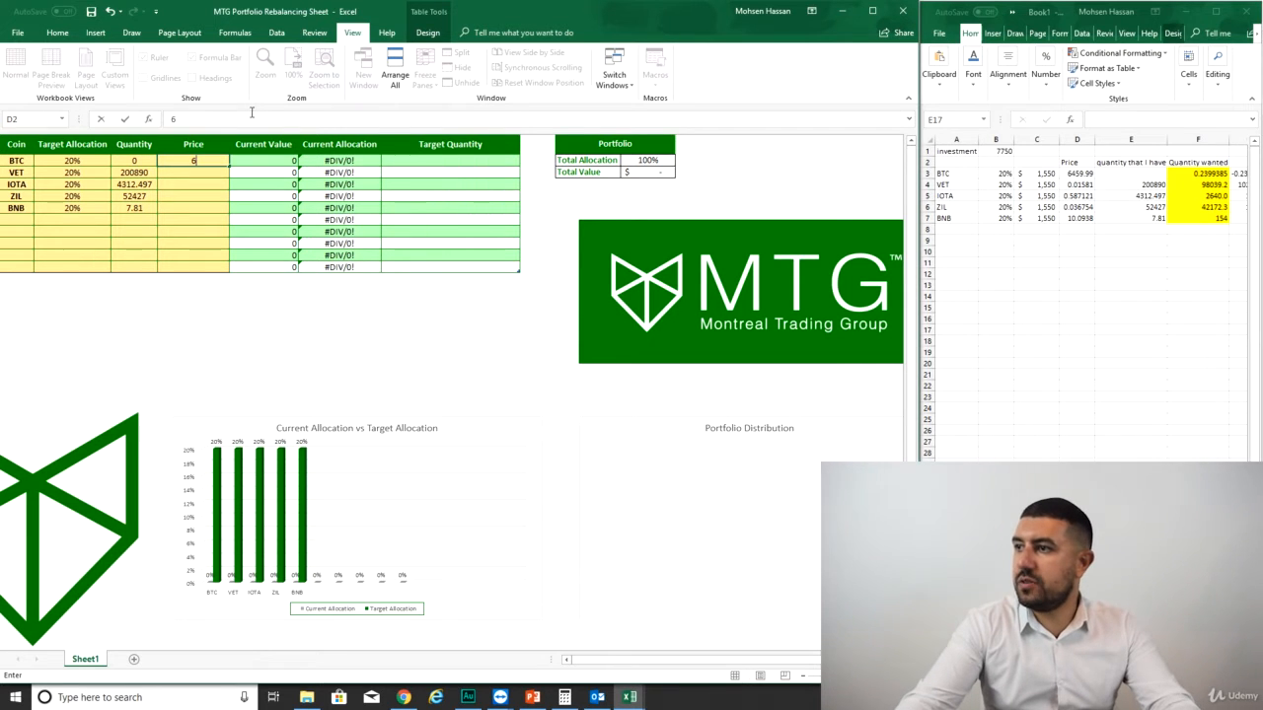
type(",459.99")
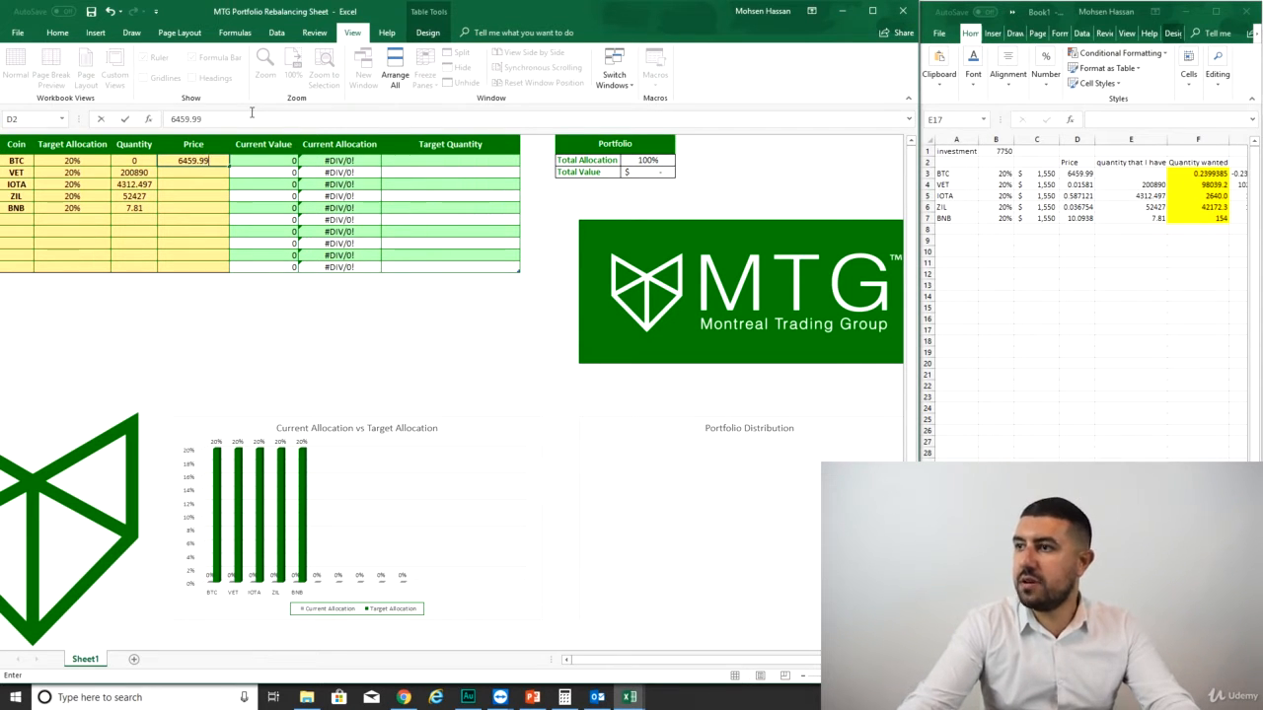
key("Return")
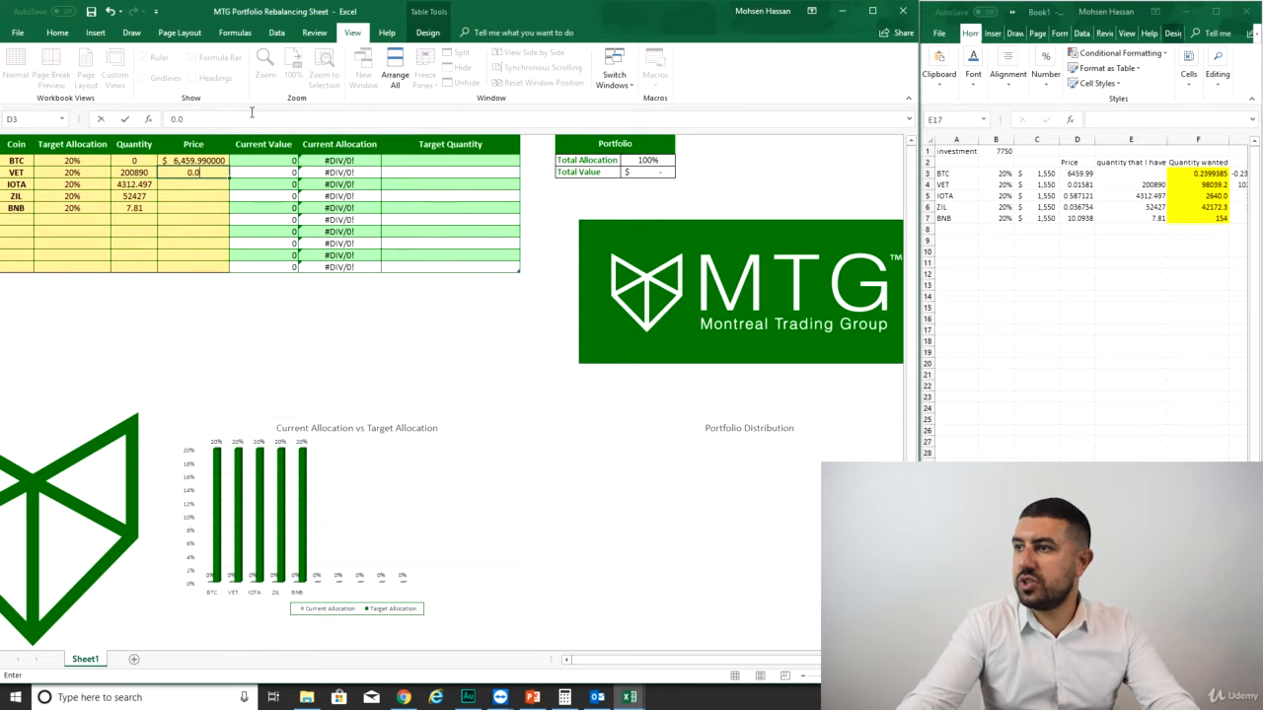
type("0.015810")
key("Return")
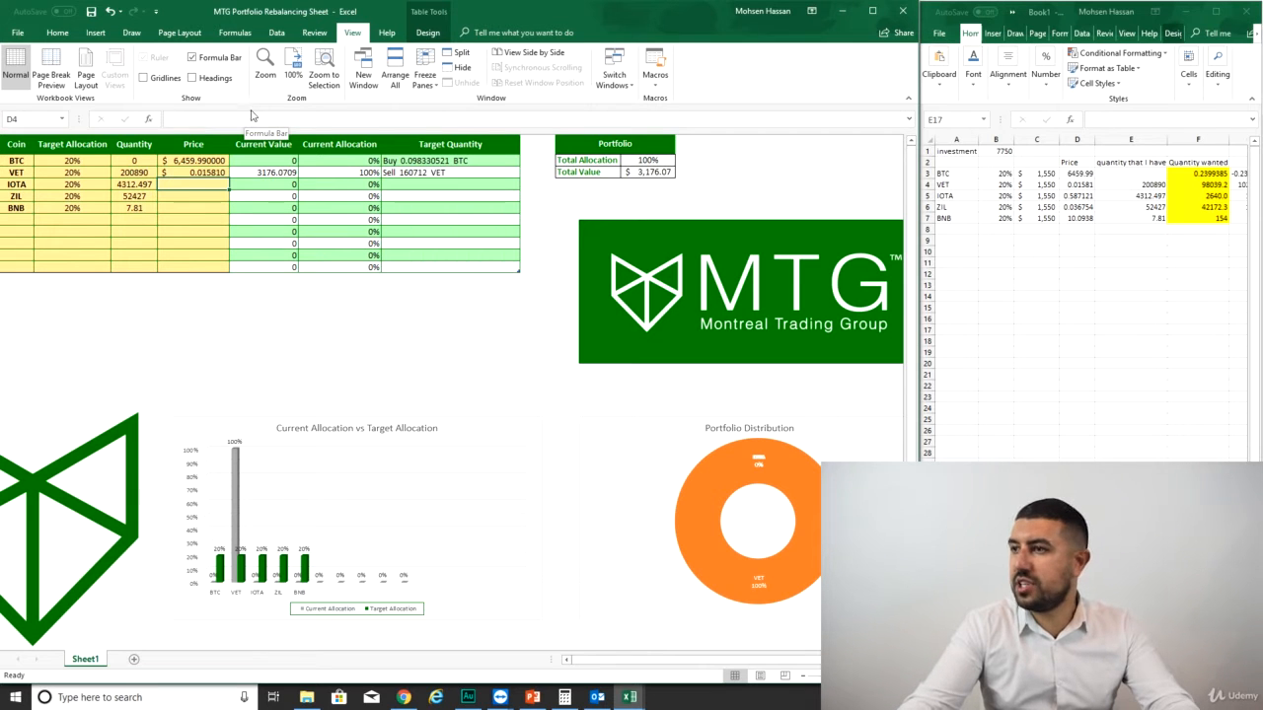
Enter the prices of the remaining three coins: 0.587121 for IOTA, 0.036754 for ZIL and 10.0938 for BNB
type("0.")
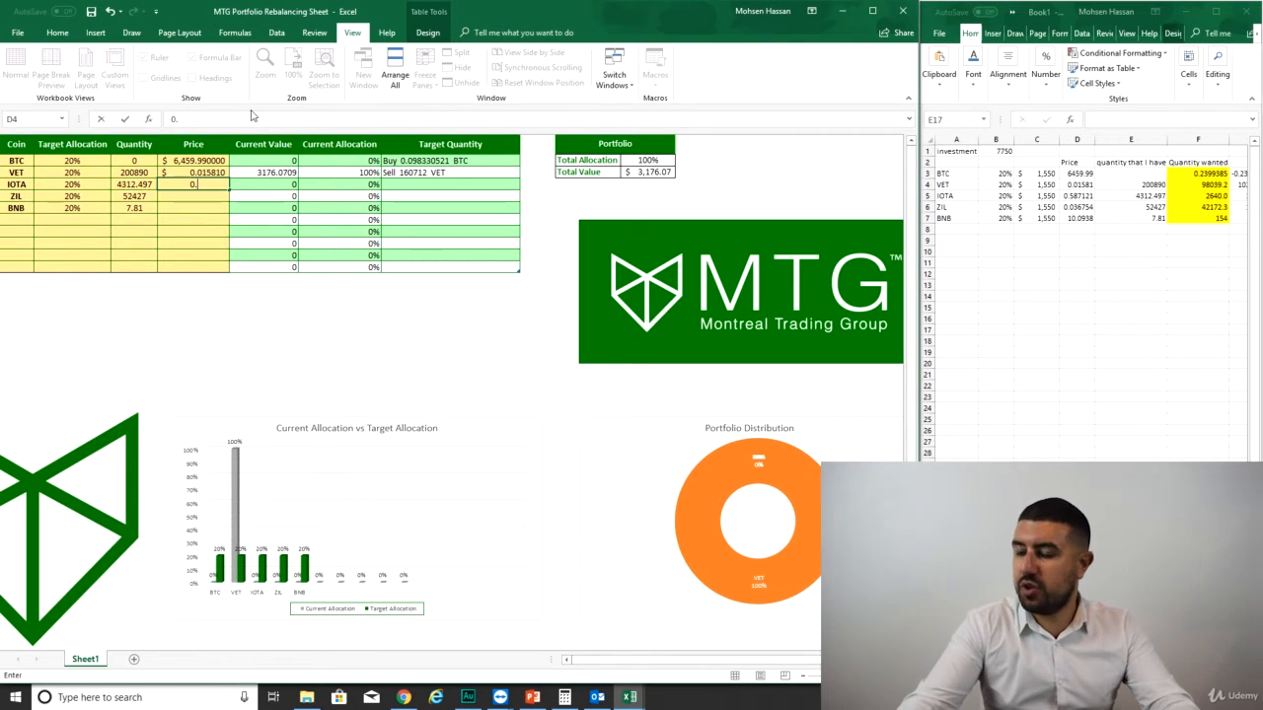
type("587")
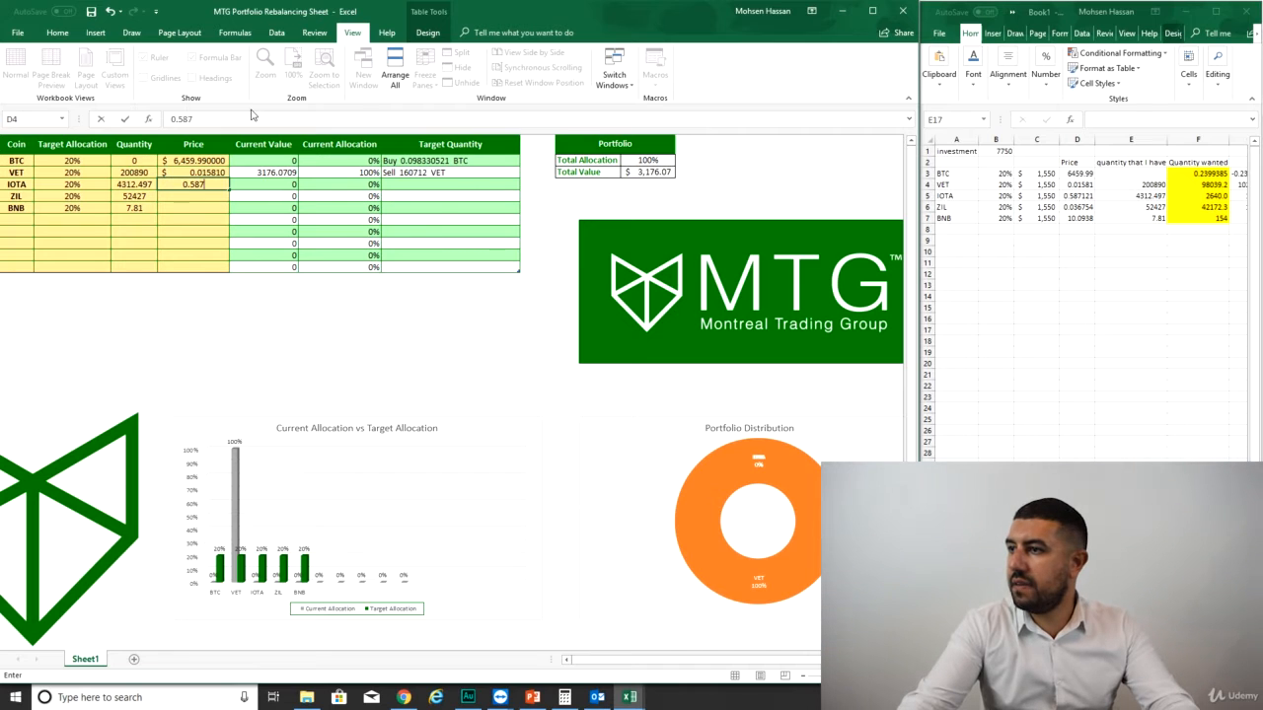
type("121")
key("Return")
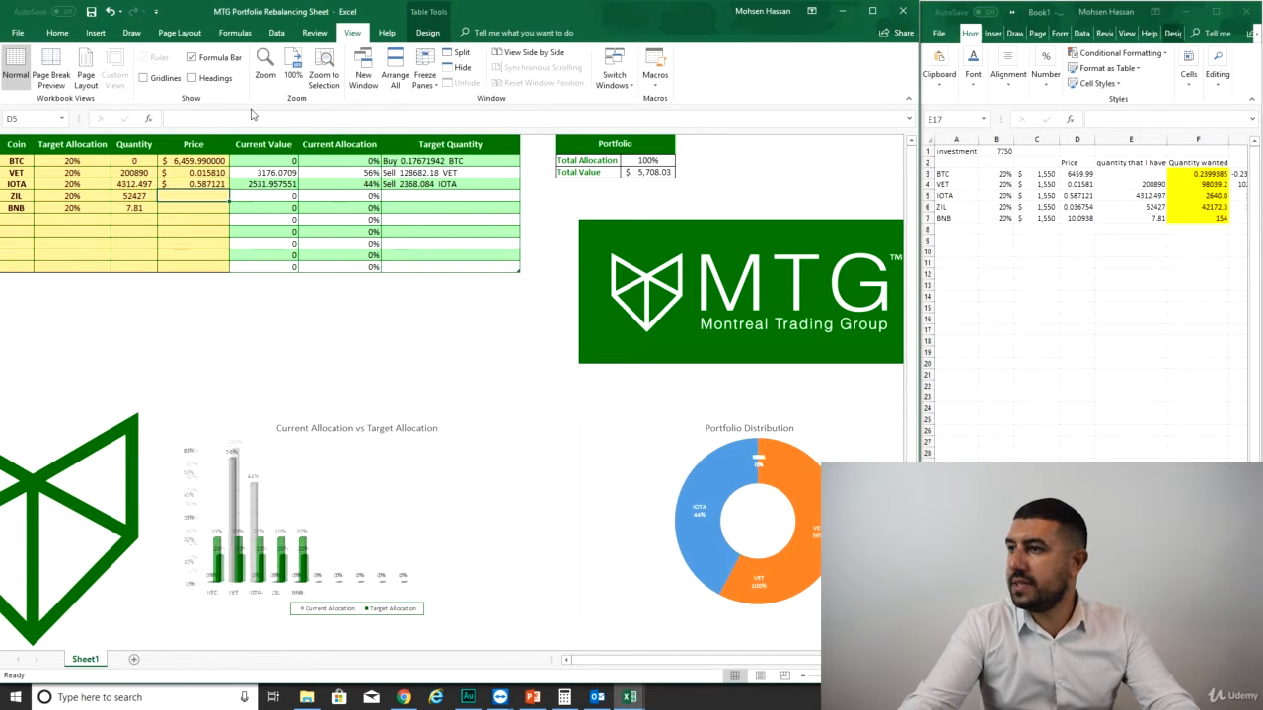
type("0.03")
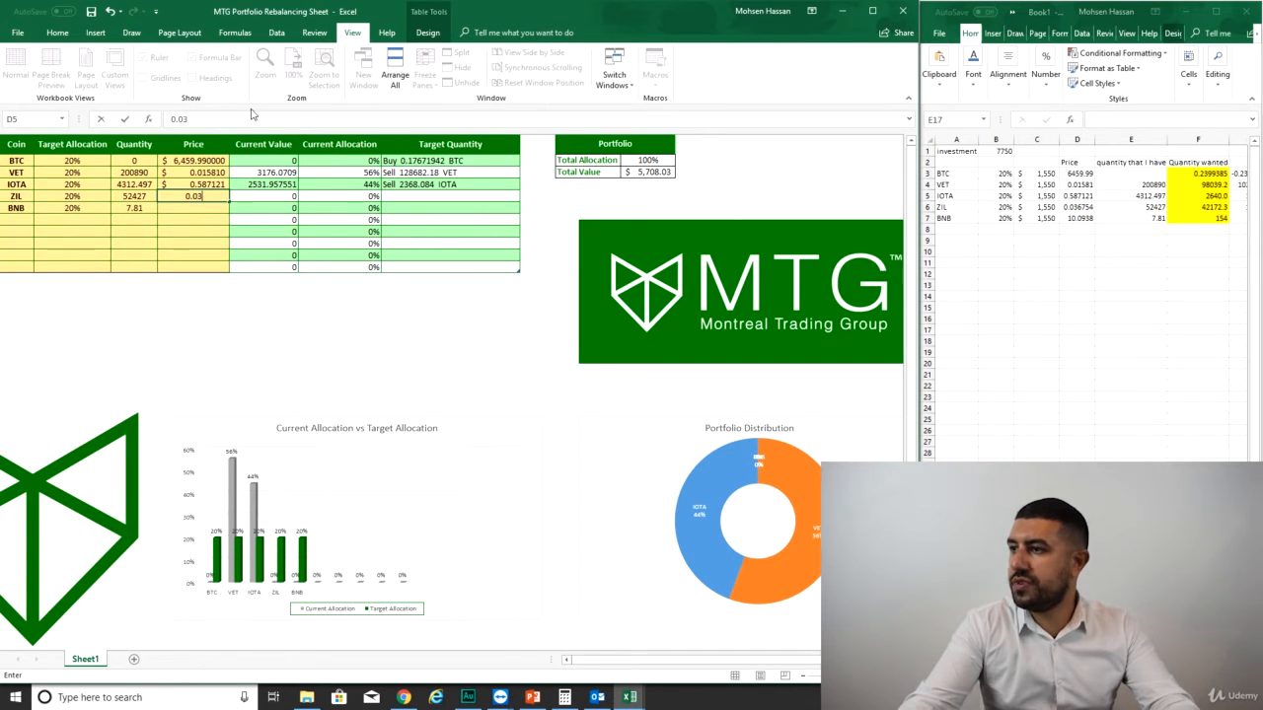
type("6754")
key("Return")
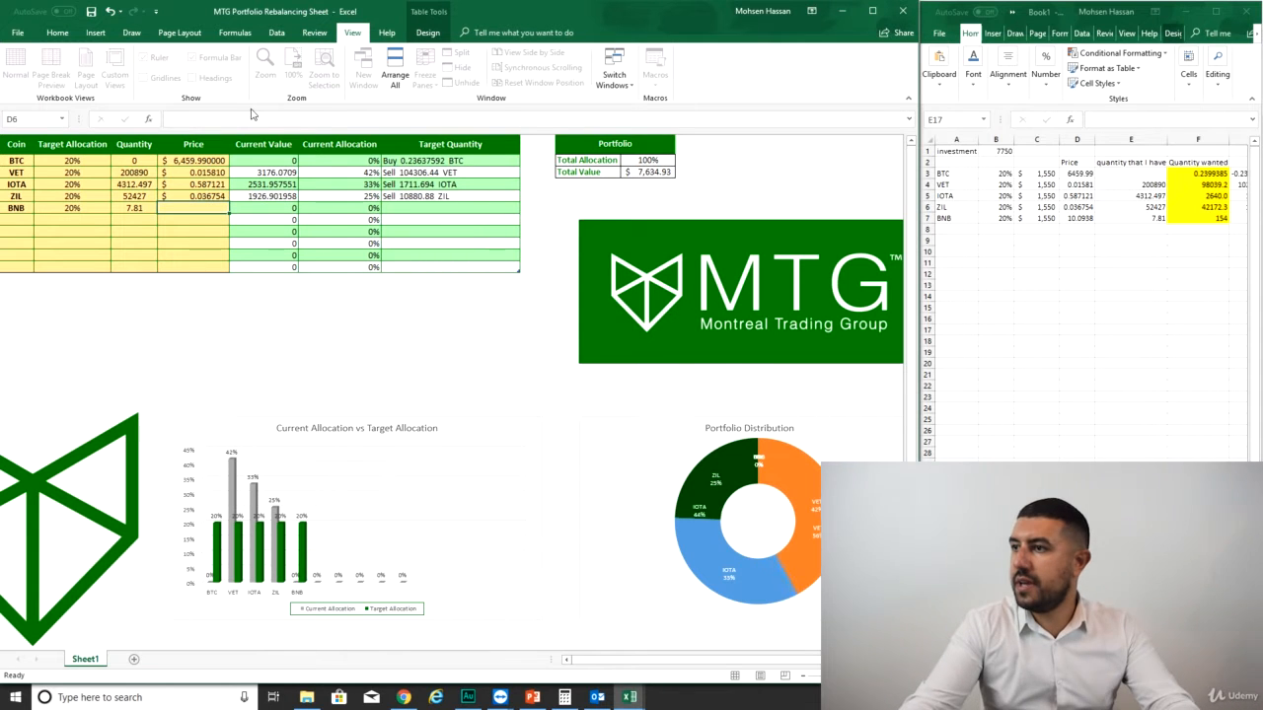
type("1")
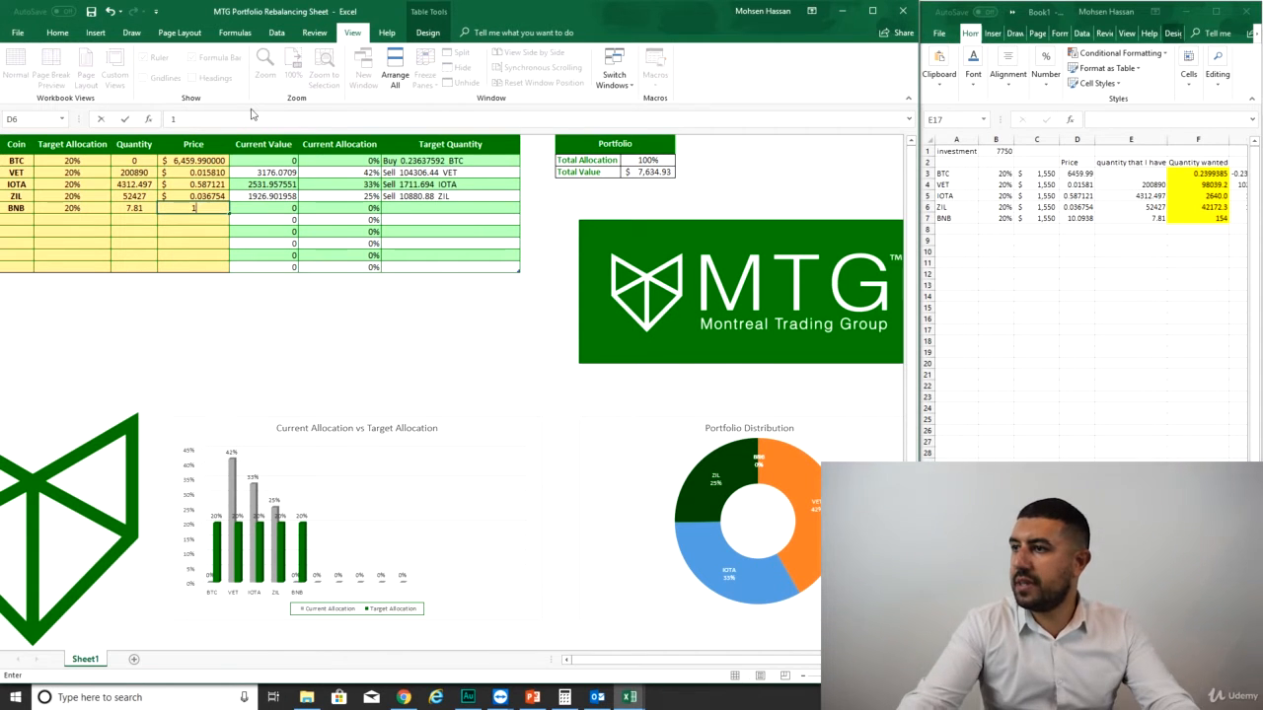
type("0.0938")
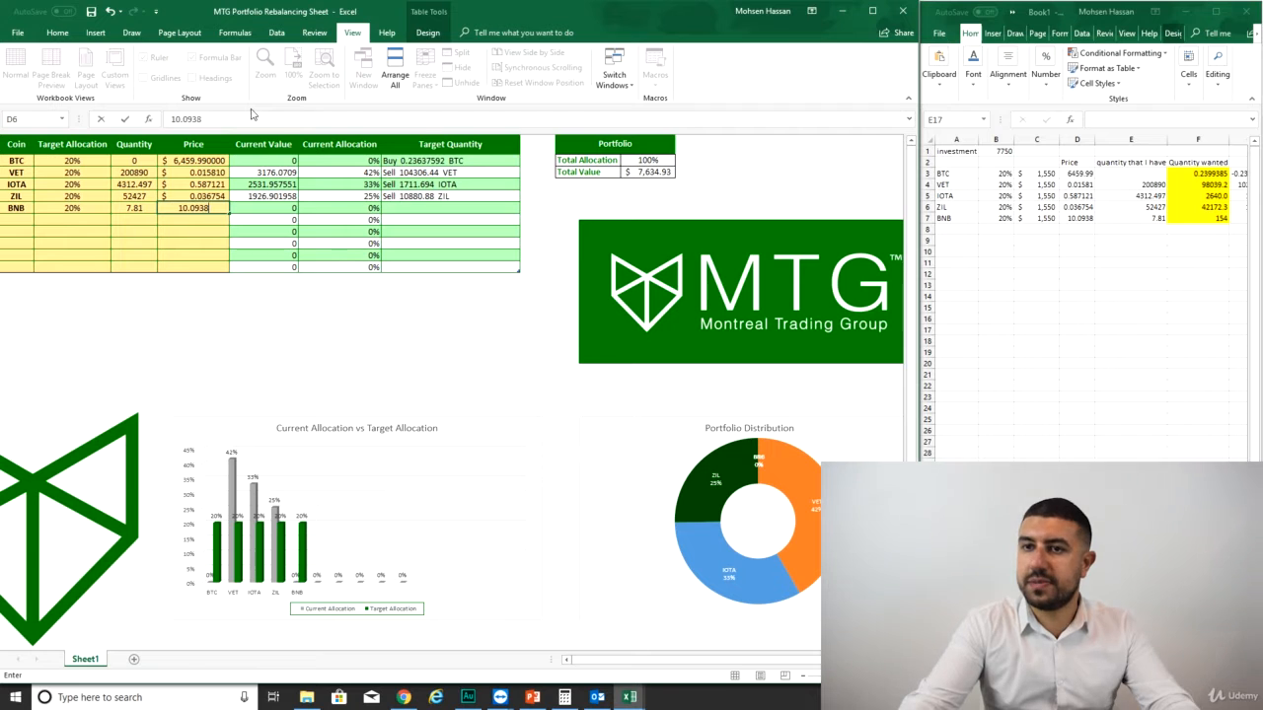
key("Return")
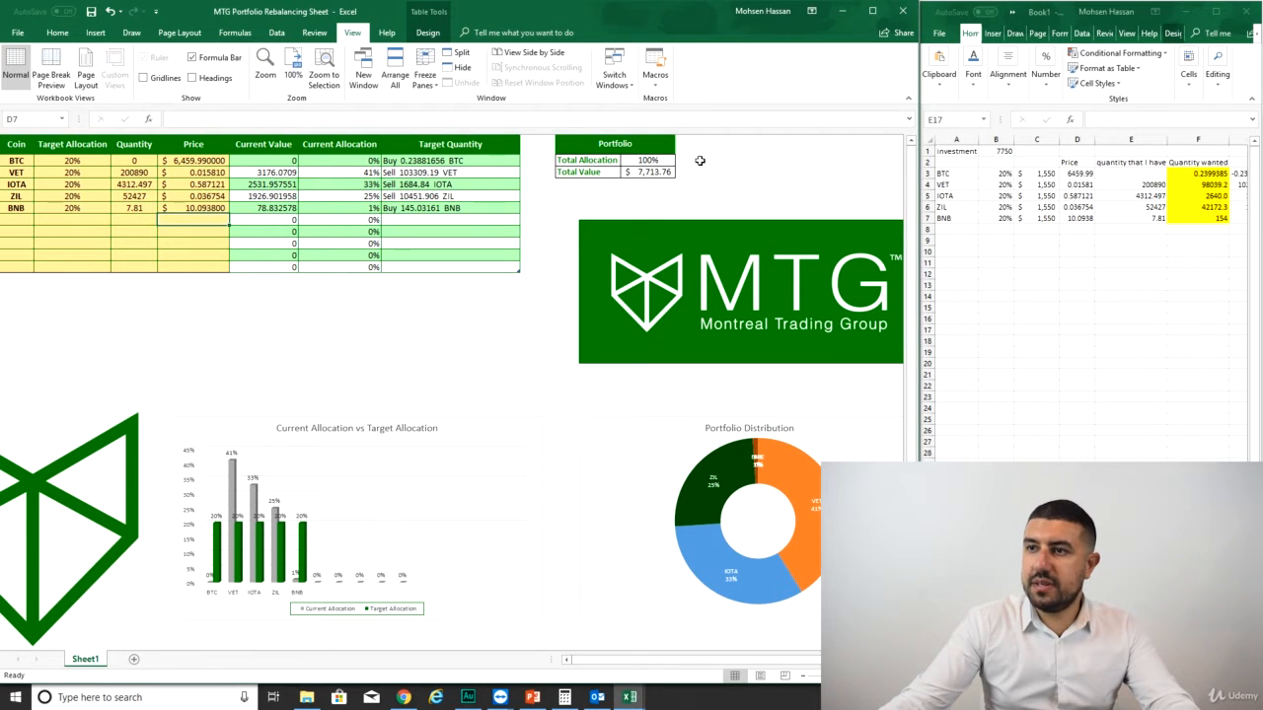
Try a Target Allocation of 15% for BNB to test the portfolio's Total Allocation, and undo the change
left_click_drag(700, 161, 580, 162)
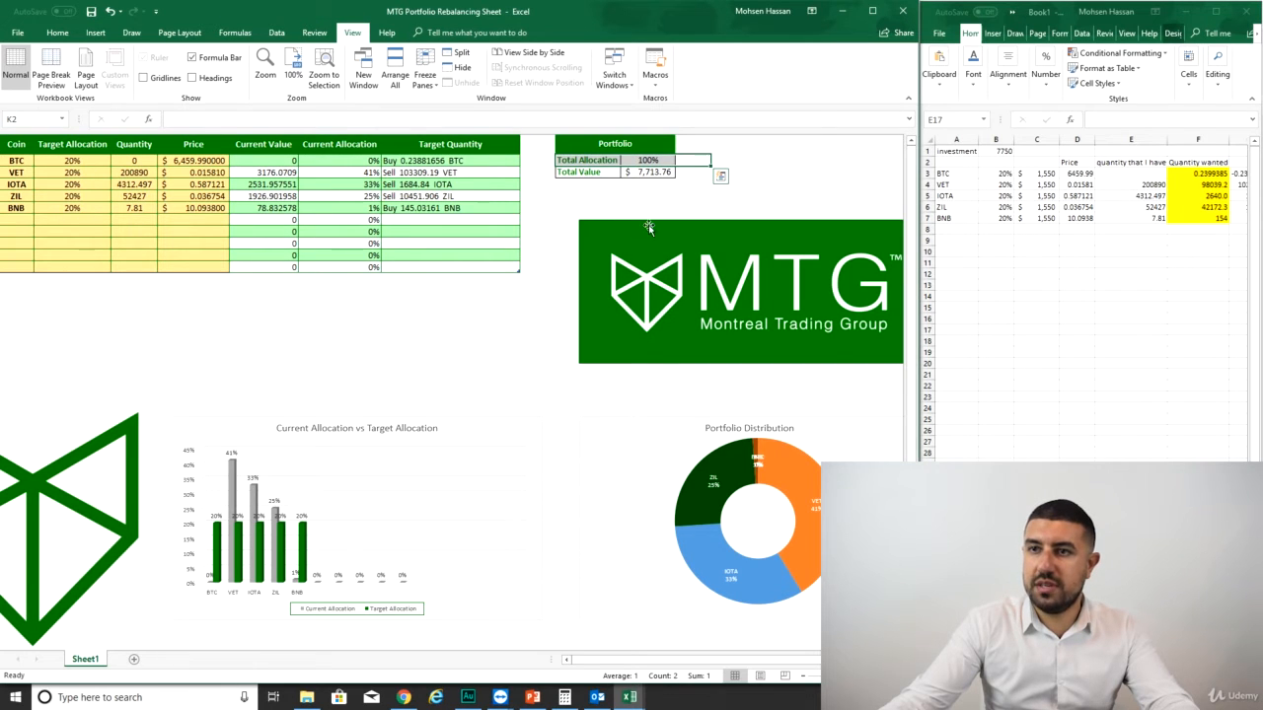
left_click_drag(679, 194, 706, 164)
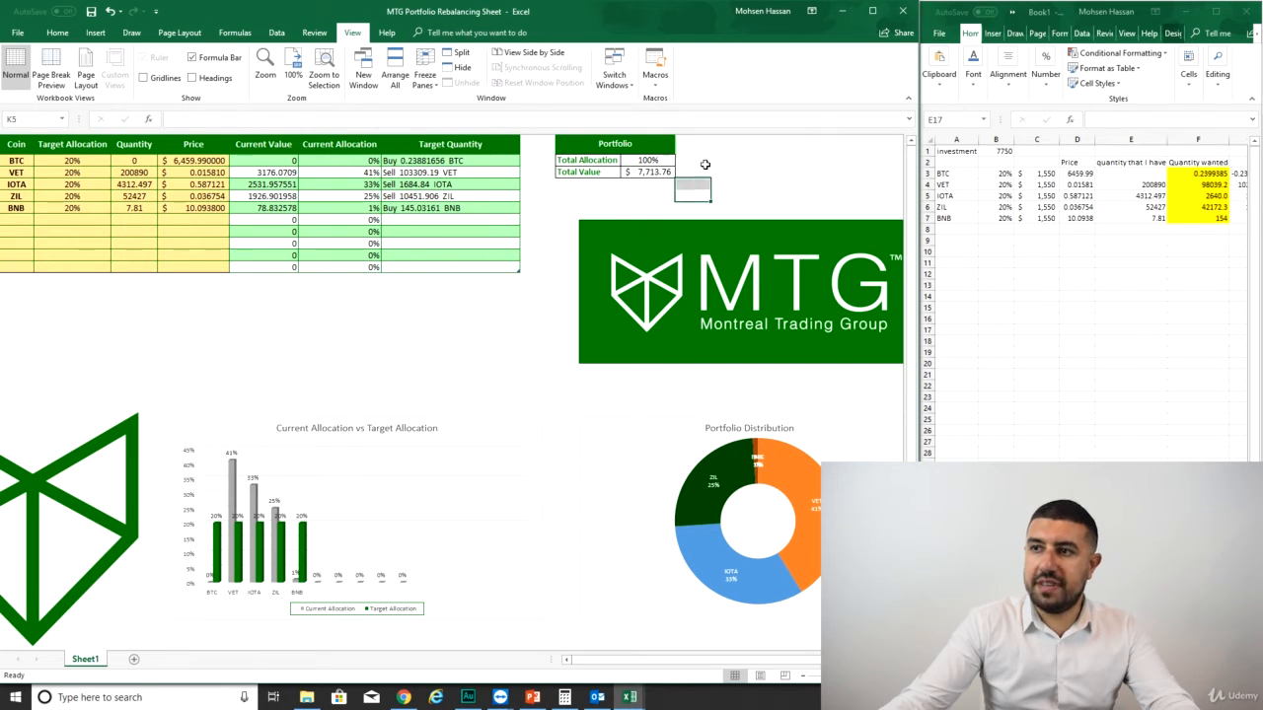
left_click(75, 219)
key("Up")
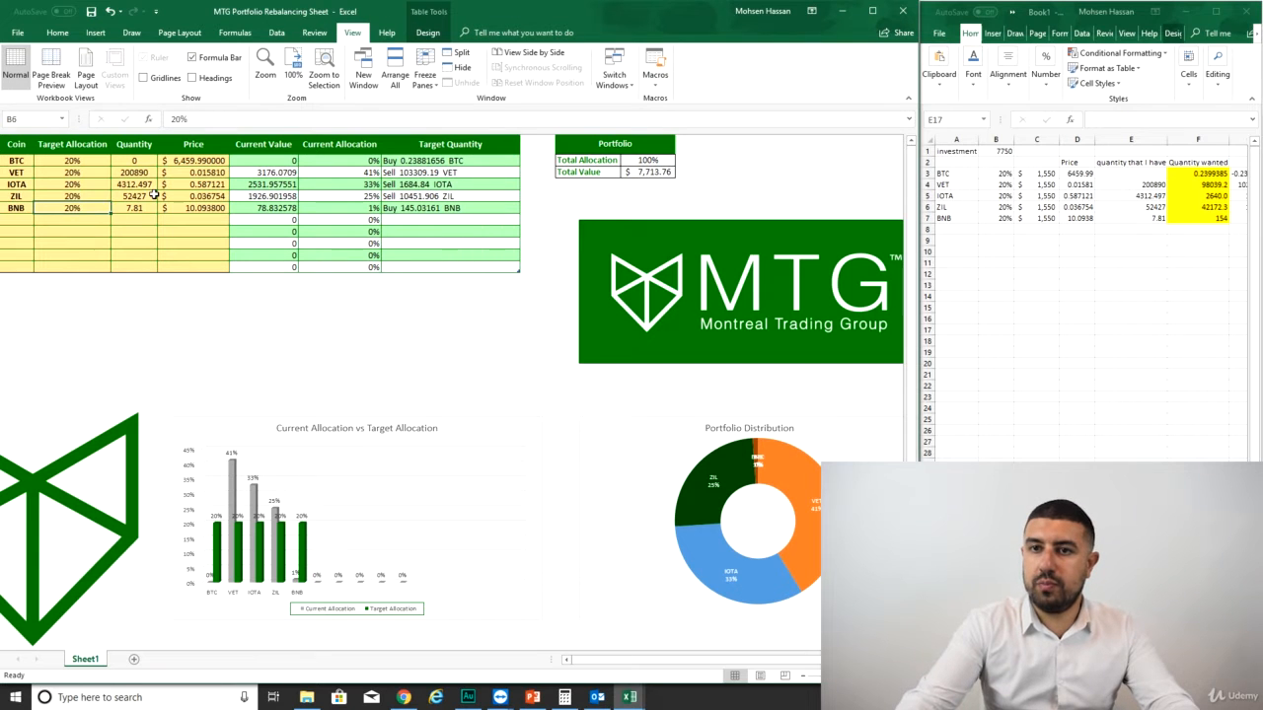
type("15")
key("Return")
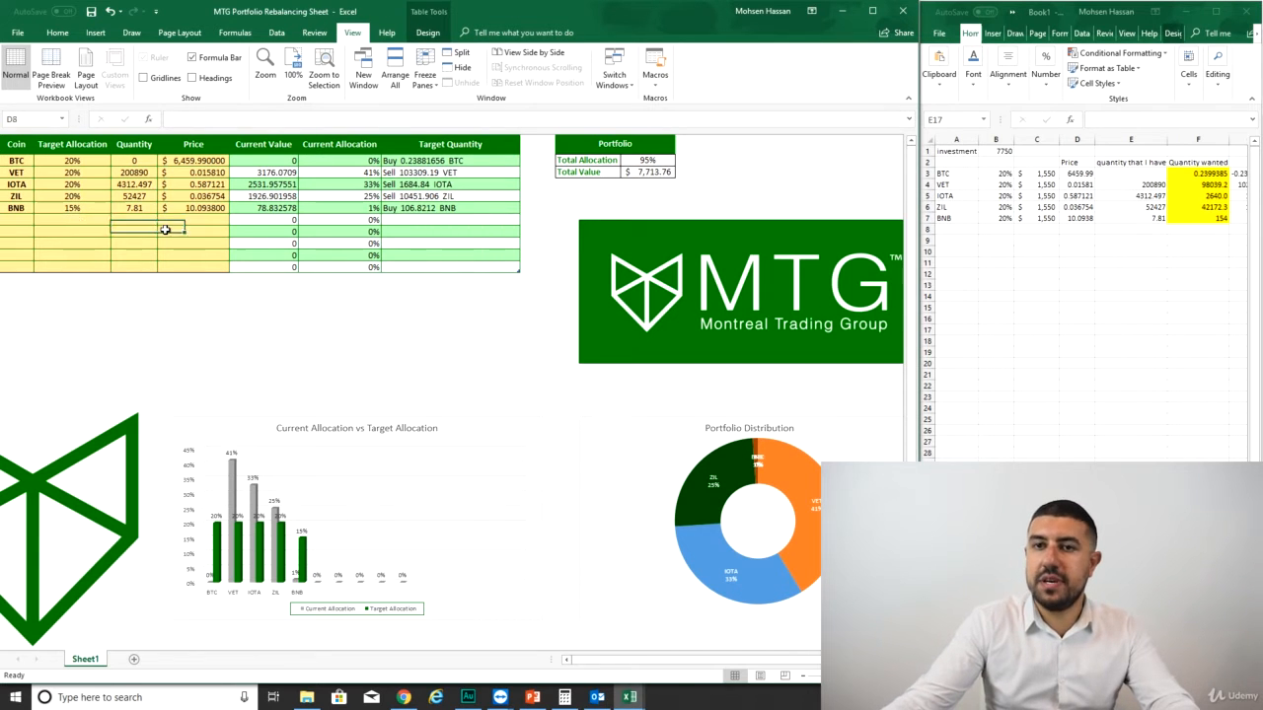
key("ctrl+z")
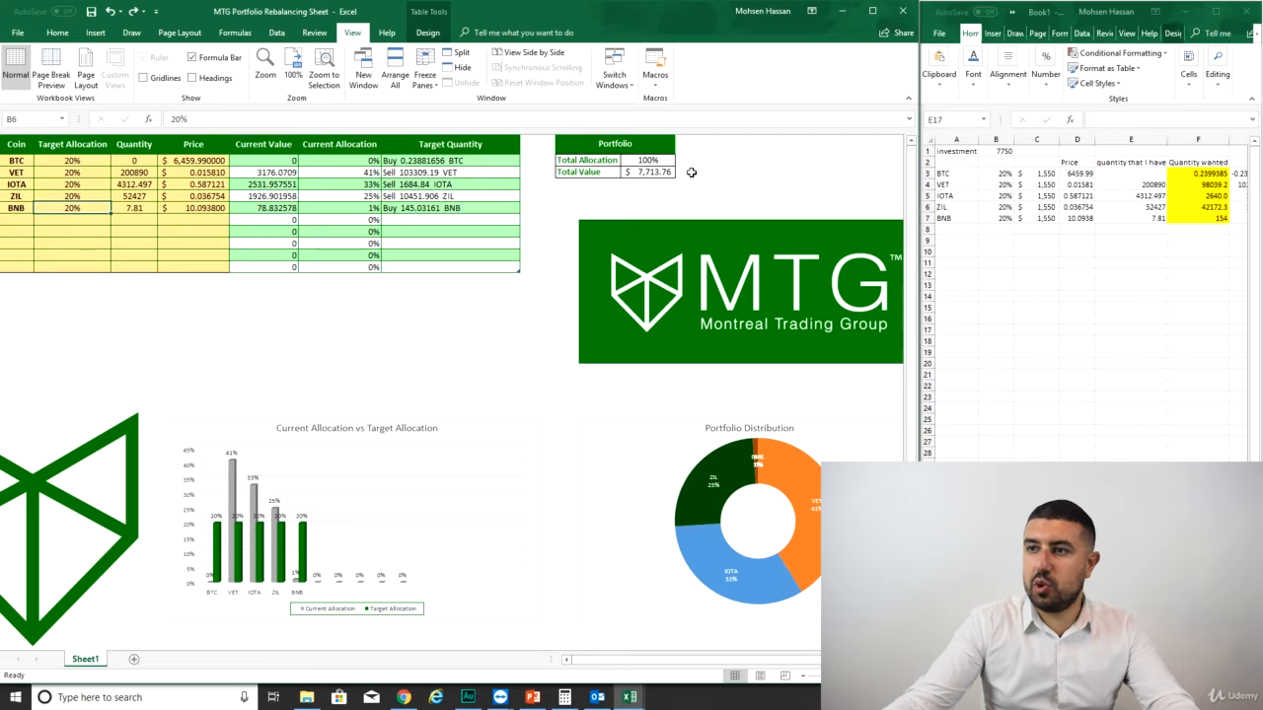
Examine the portfolio's Total Value, the allocation comparison and Portfolio Distribution charts, and the Target Quantity entries for VET, IOTA and ZIL
left_click_drag(653, 172, 584, 175)
left_click(590, 185)
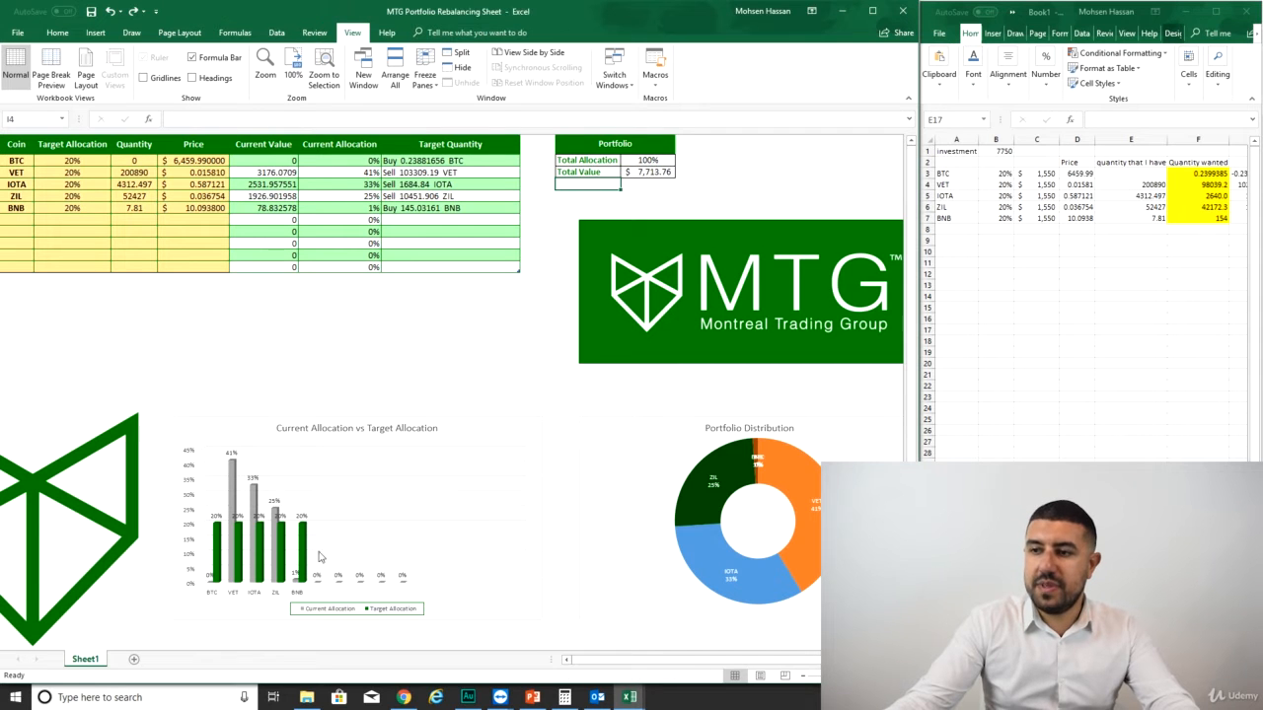
scroll(336, 542, "up", 3)
scroll(606, 447, "down", 4)
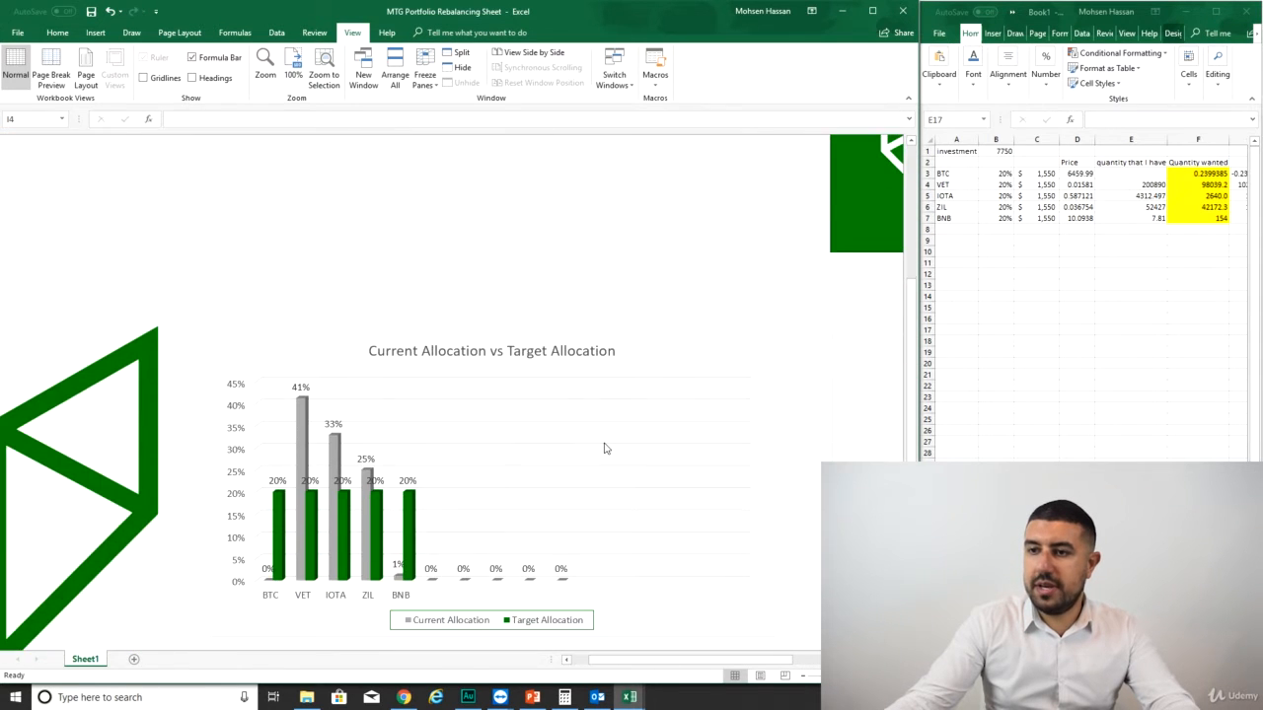
scroll(603, 443, "up", 3)
scroll(601, 443, "down", 5)
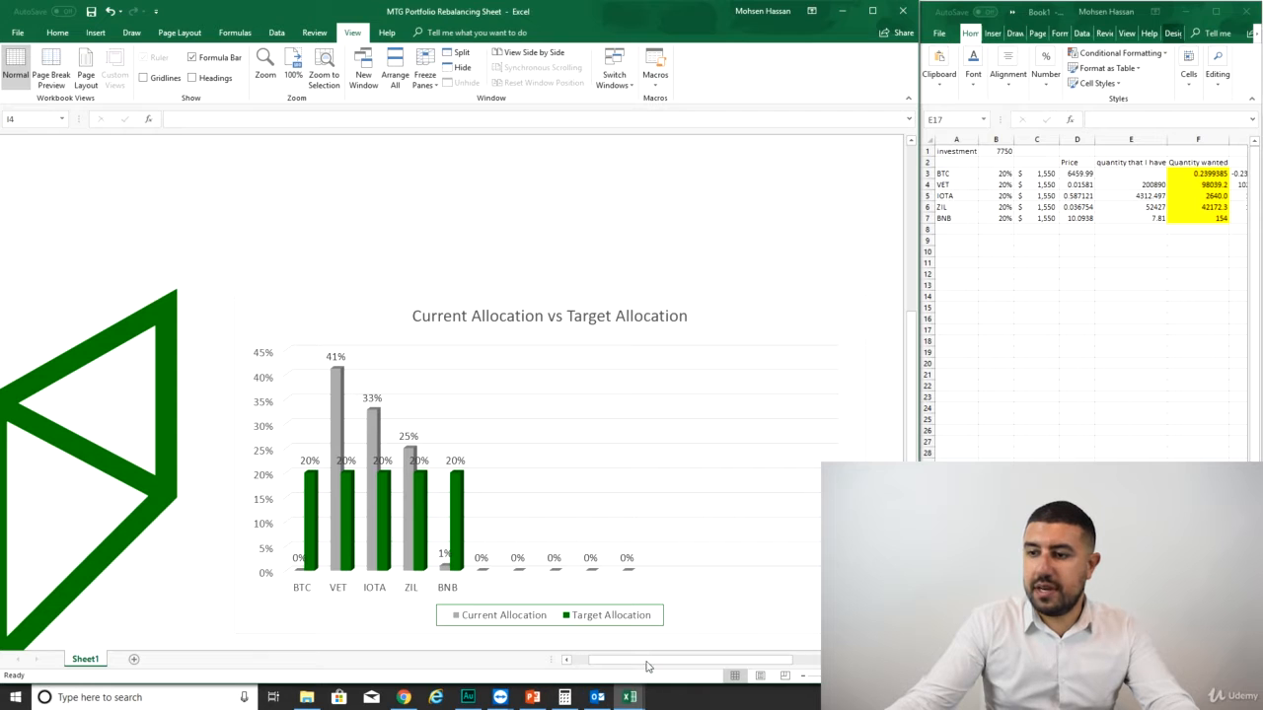
left_click_drag(646, 667, 787, 663)
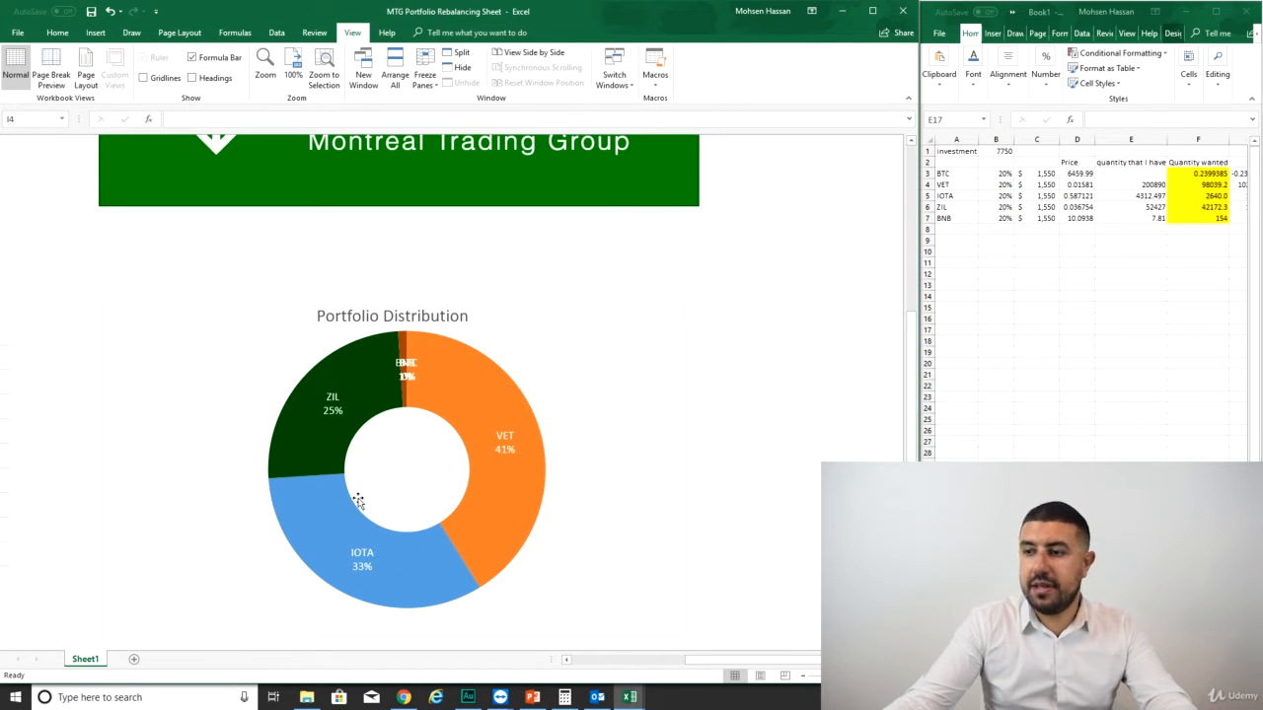
scroll(509, 549, "up", 15)
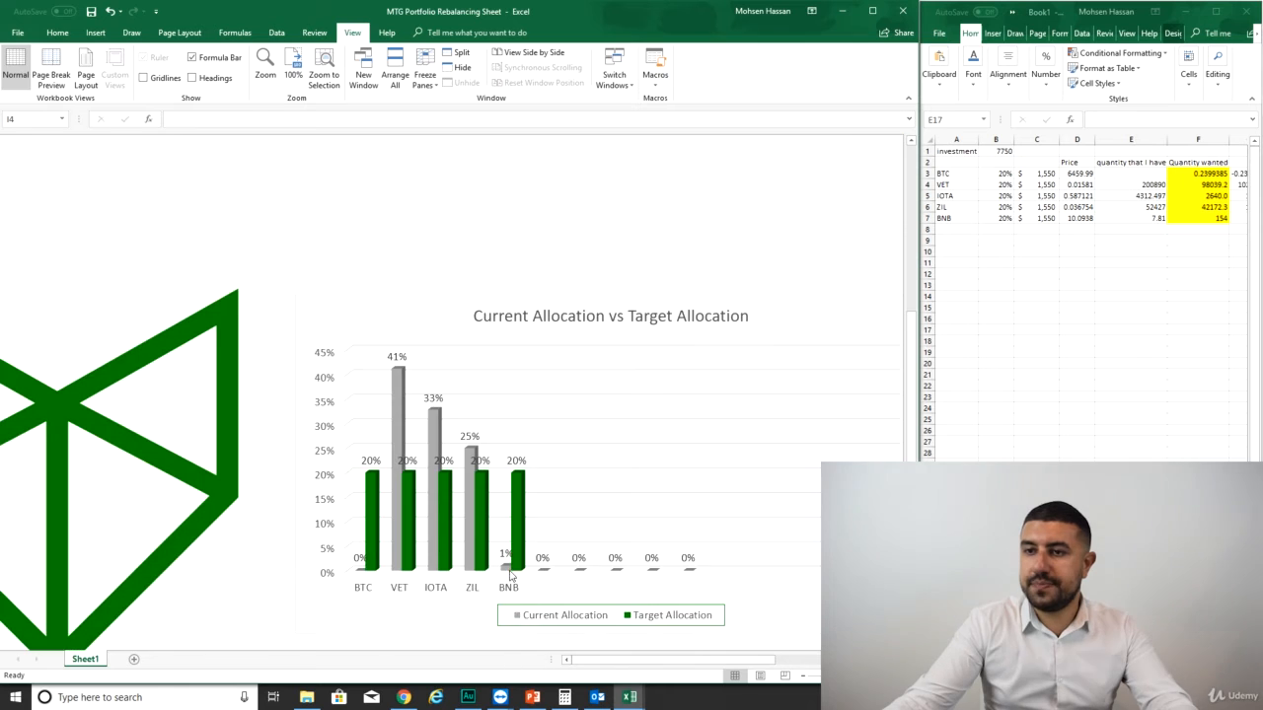
scroll(509, 548, "down", 3)
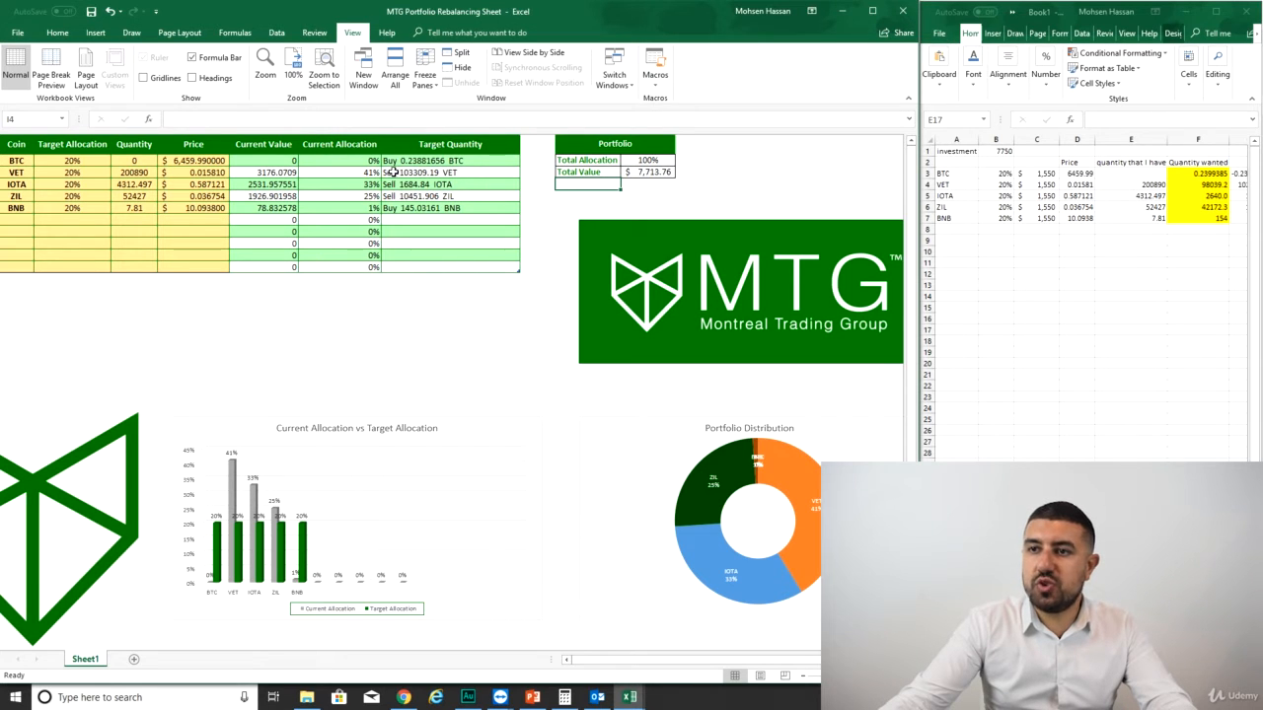
mouse_move(498, 171)
left_mouse_down()
mouse_move(469, 172)
mouse_move(467, 194)
left_mouse_up()
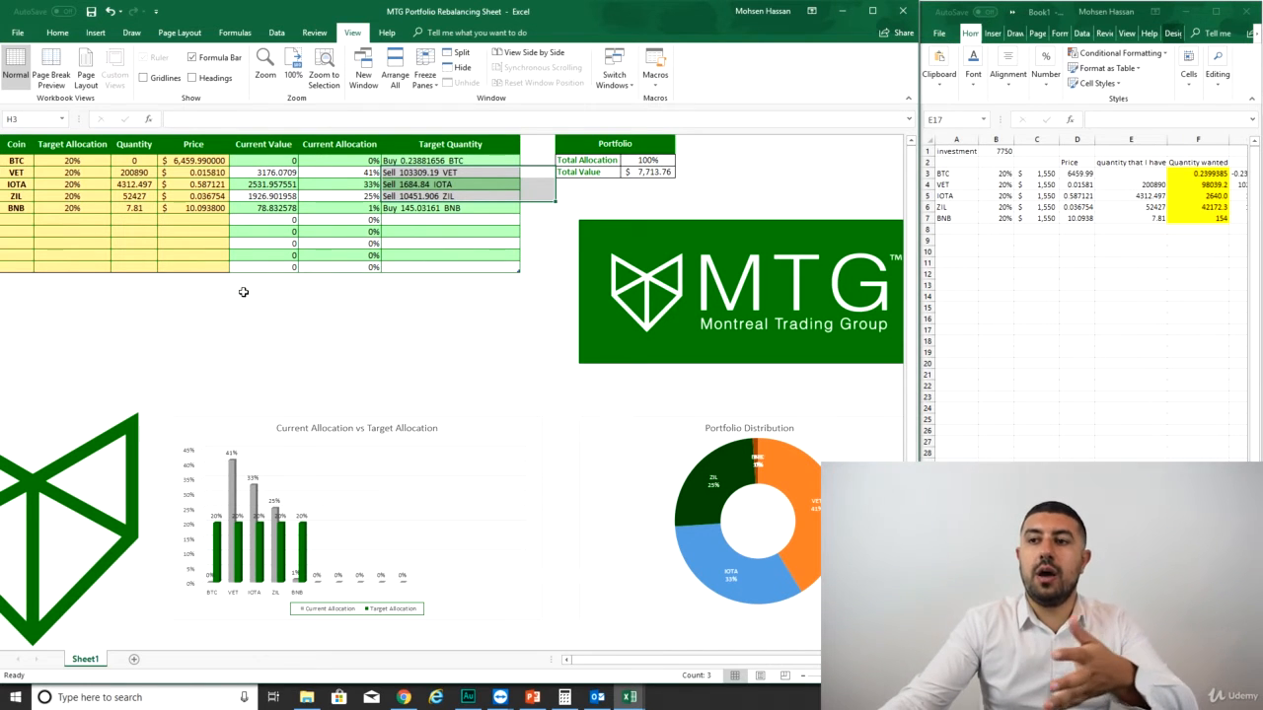
left_click(160, 289)
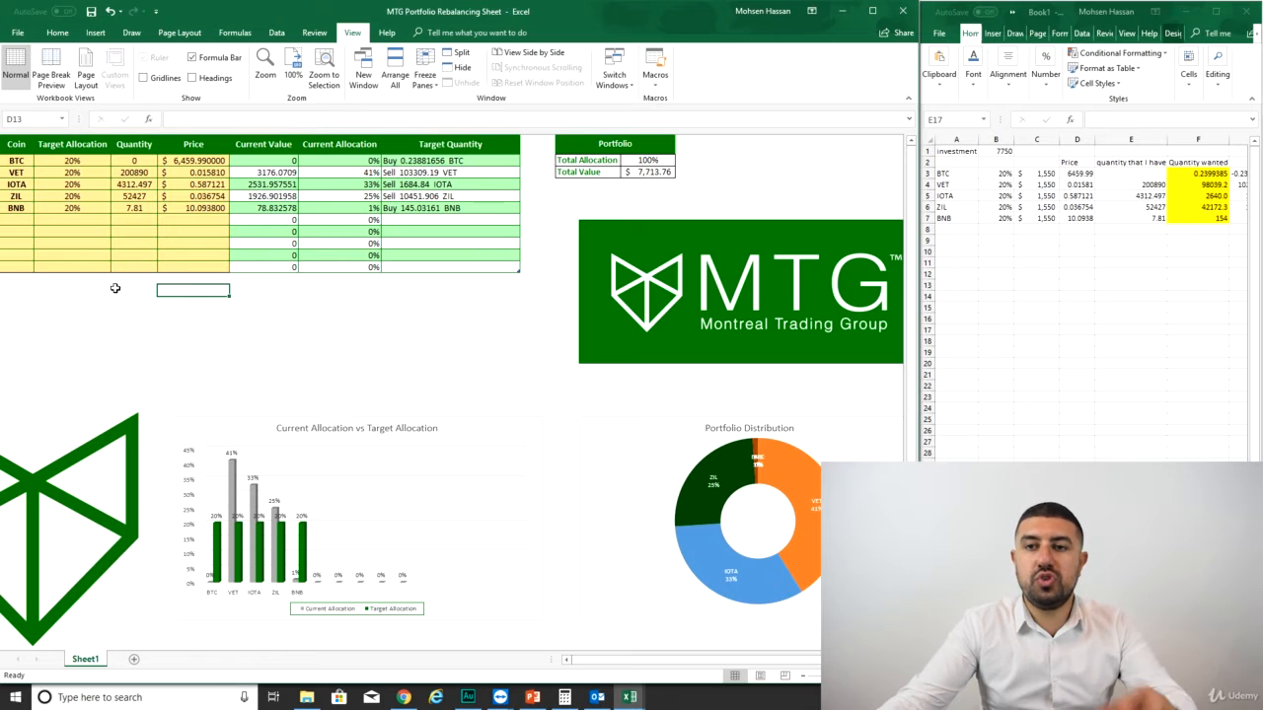
Add USDT as a sixth coin below BNB with a quantity of 10000 and a price of 1
left_click(25, 223)
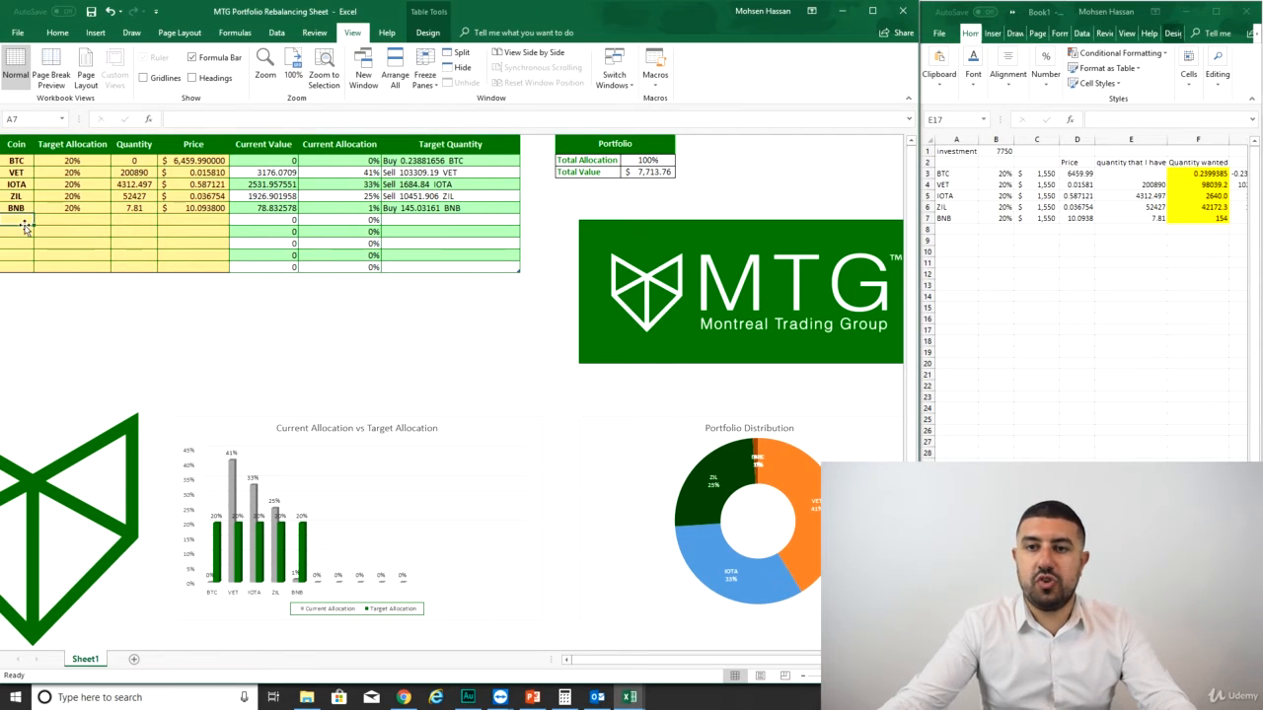
type("USD")
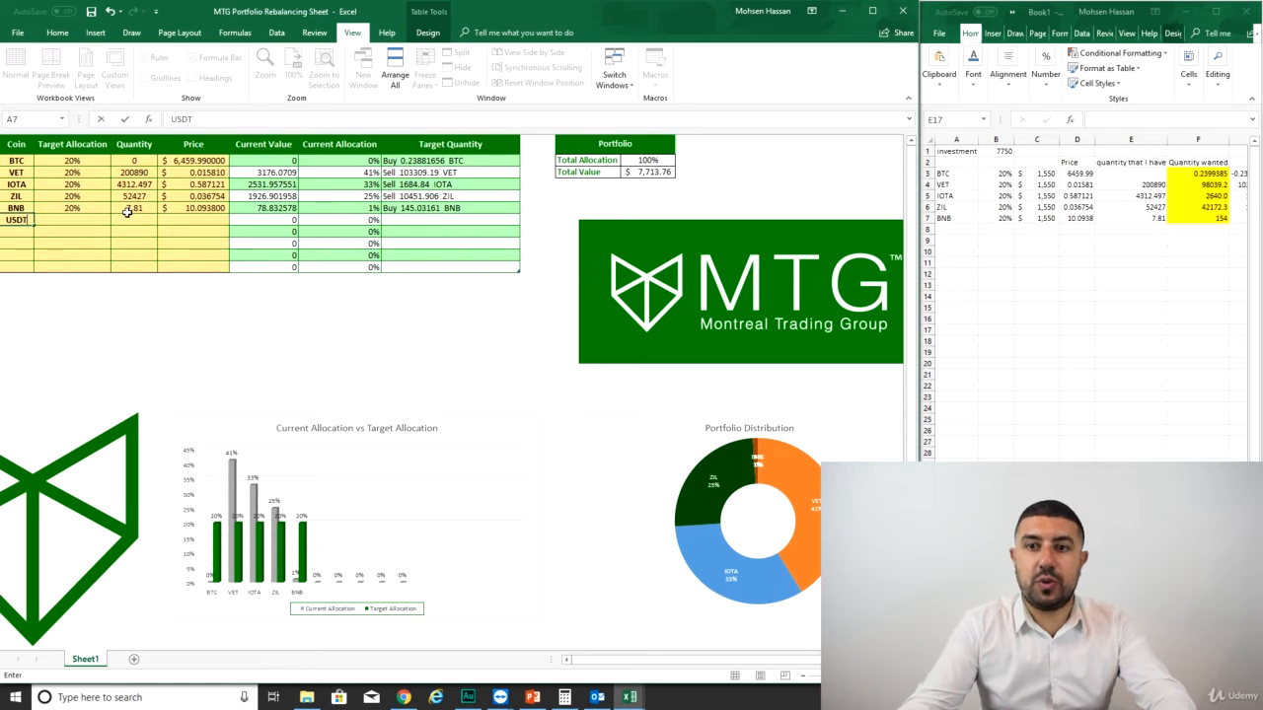
type("T")
key("Tab")
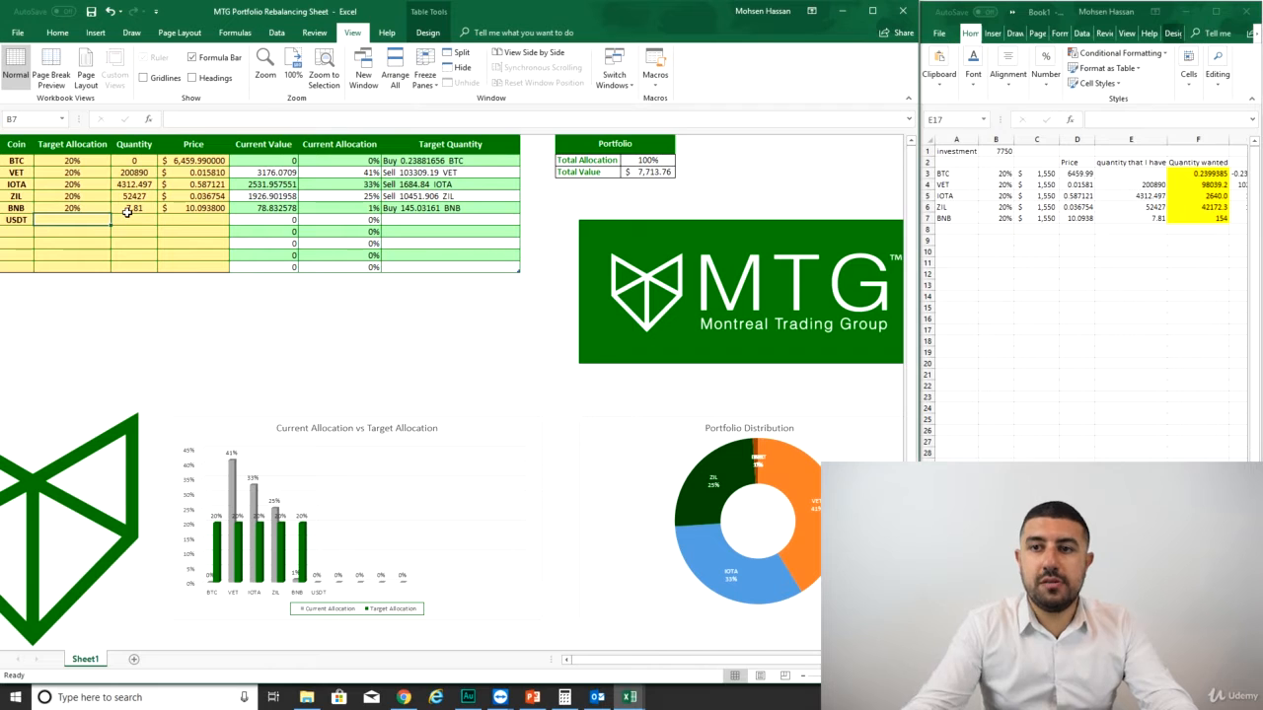
key("Tab")
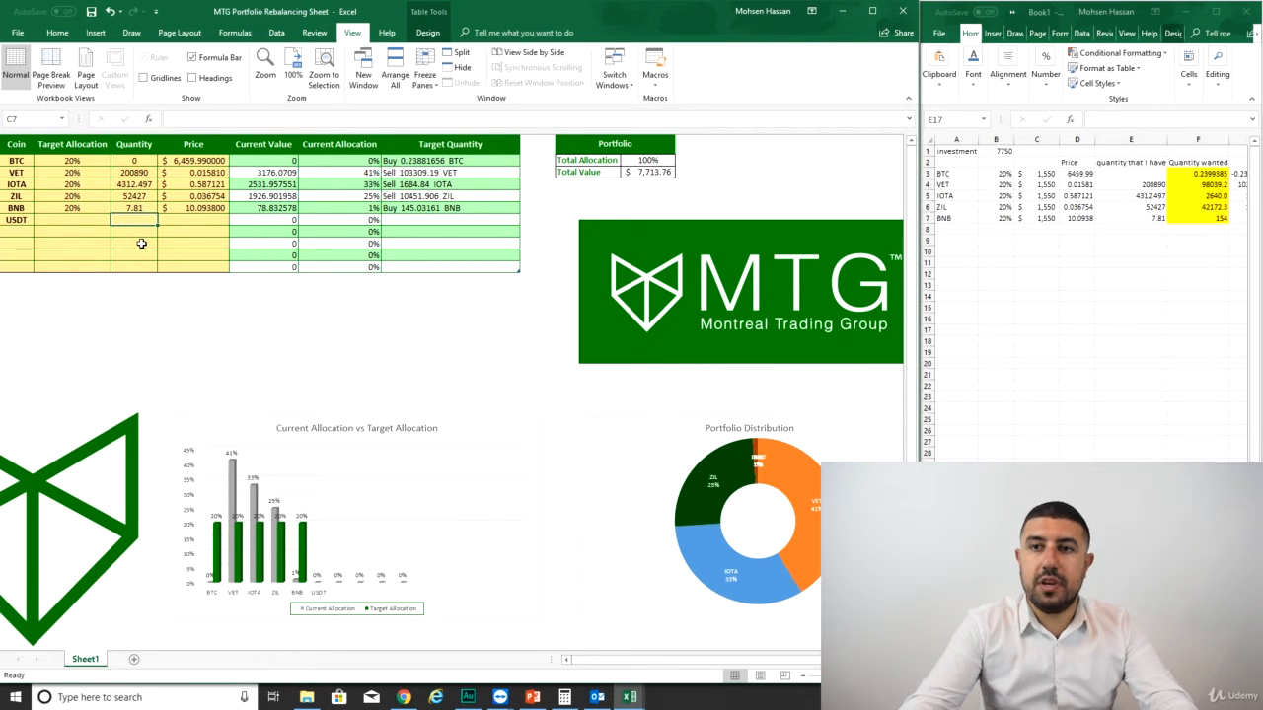
type("10")
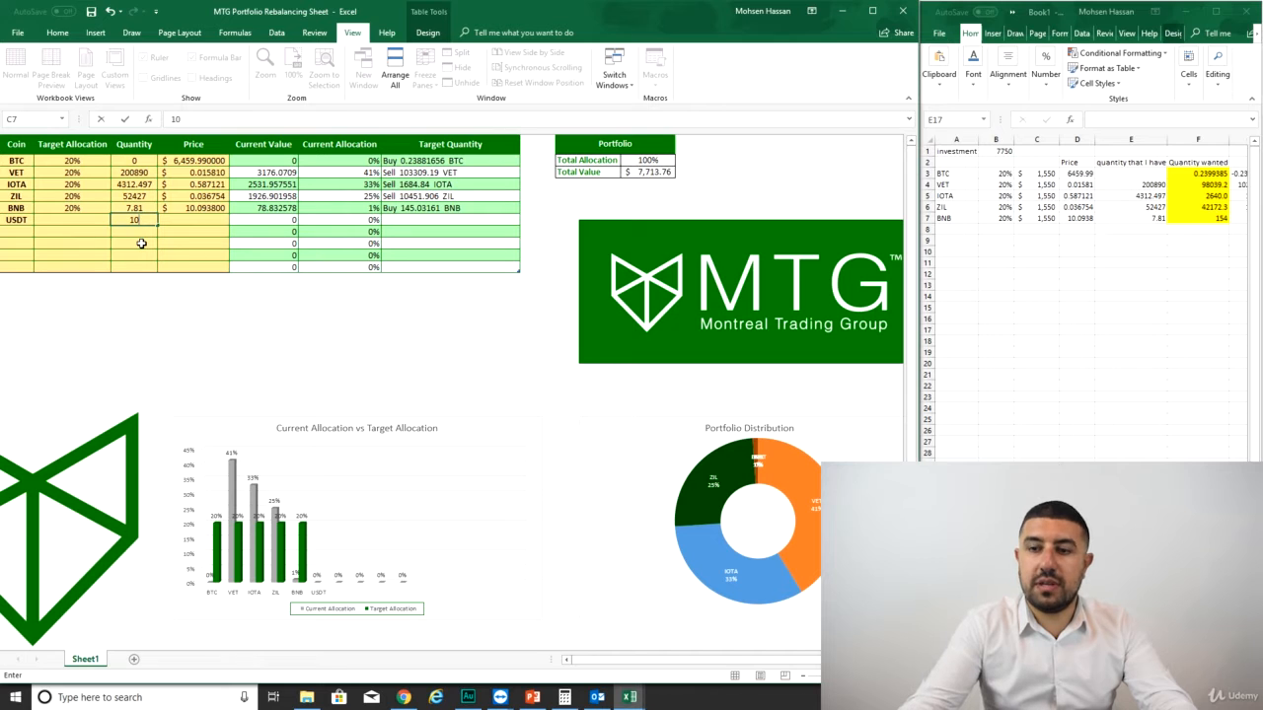
type("000")
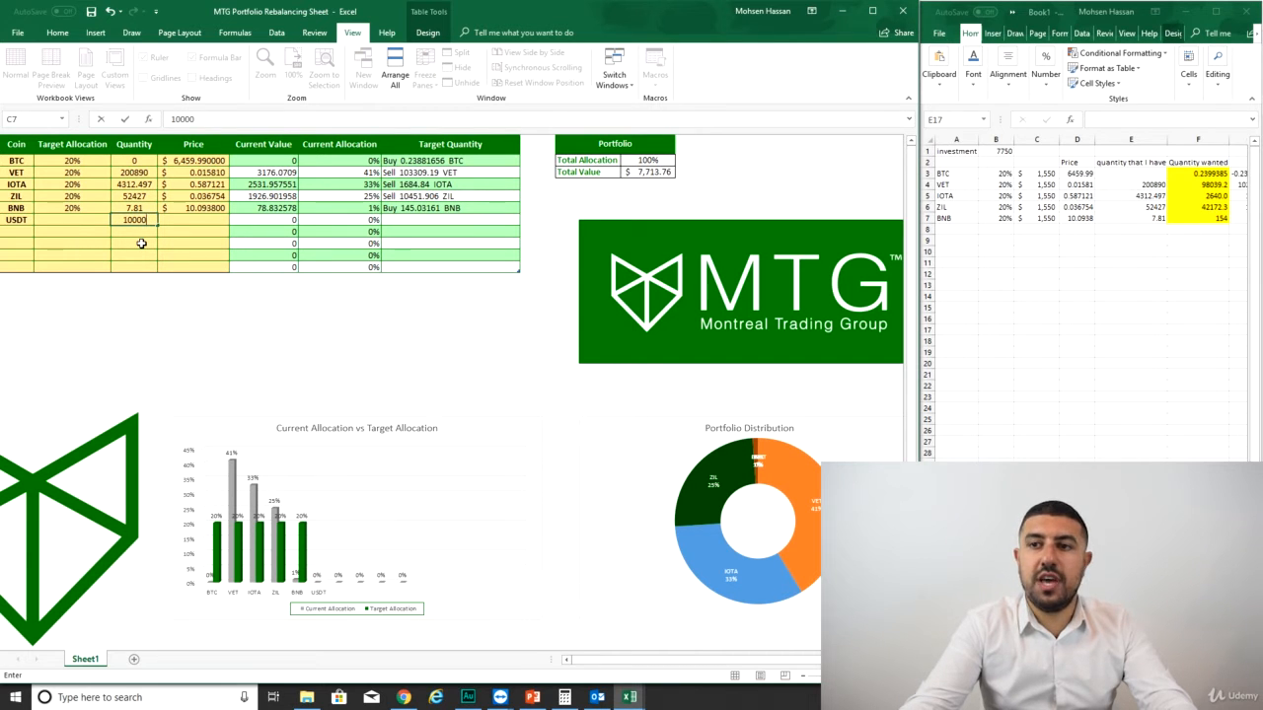
key("Tab")
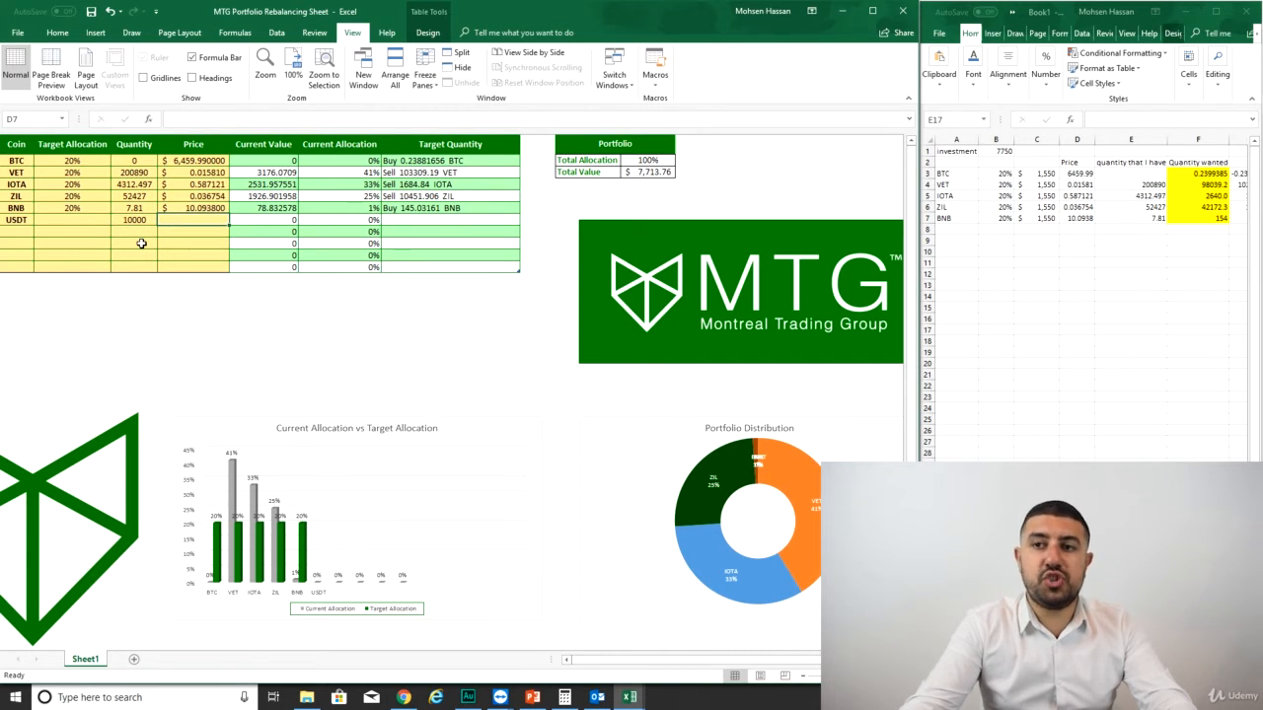
type("1")
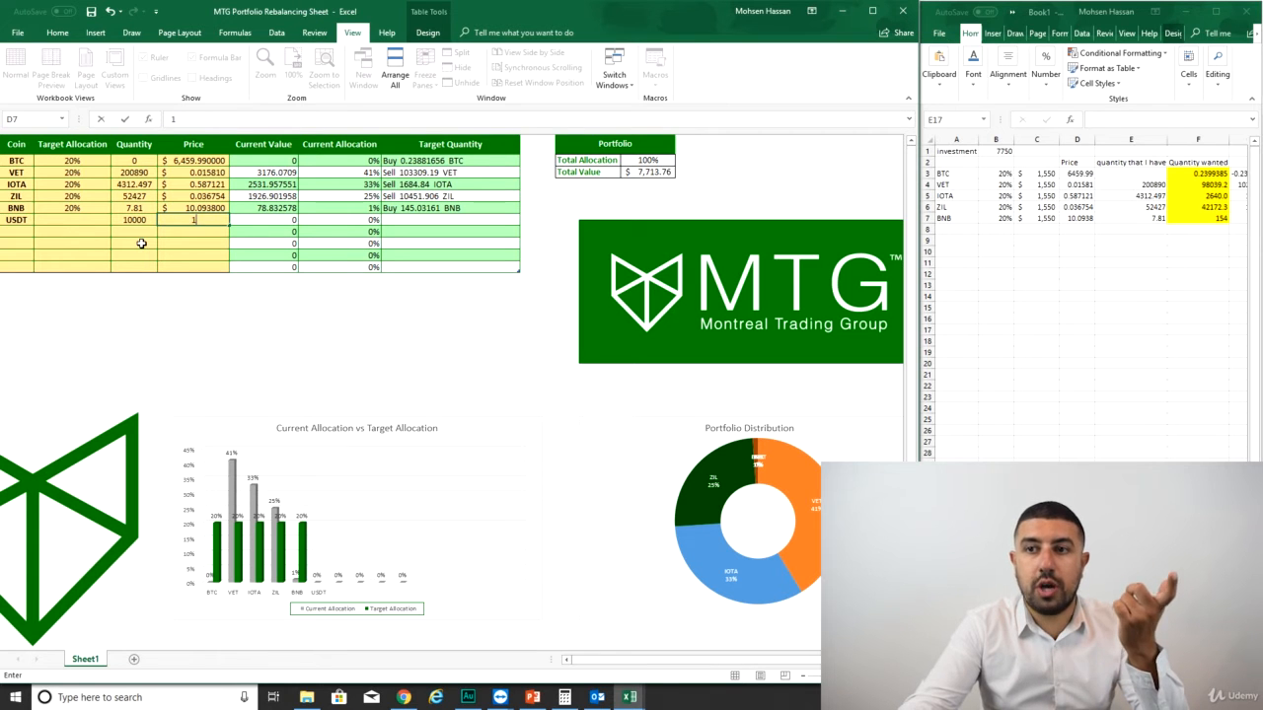
key("Return")
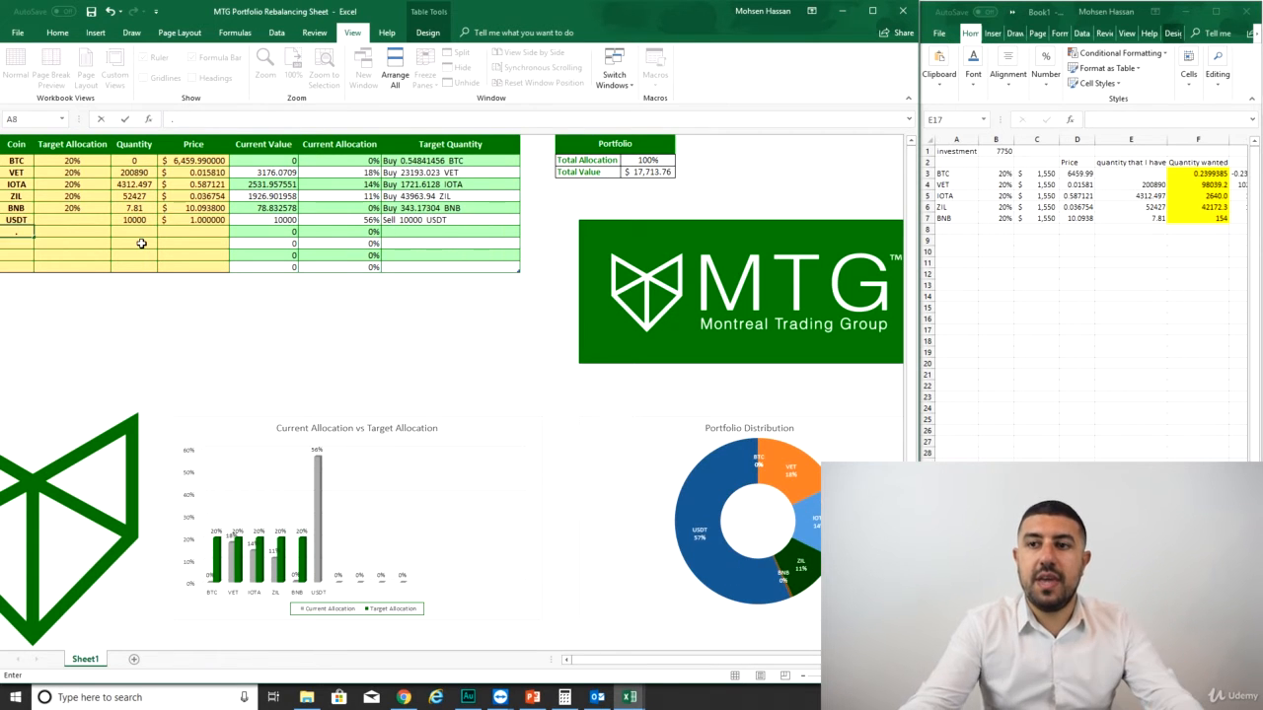
Set the Target Allocation of USDT to 0%
type(".")
left_click(75, 219)
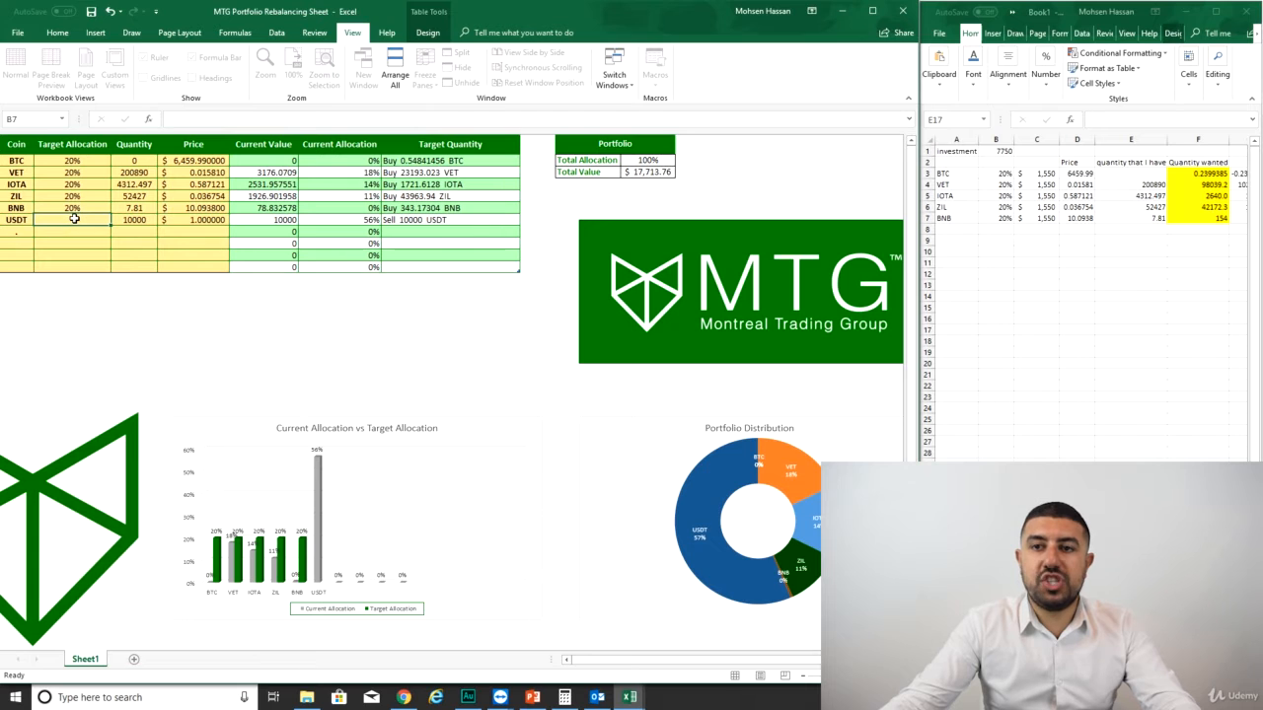
type("0")
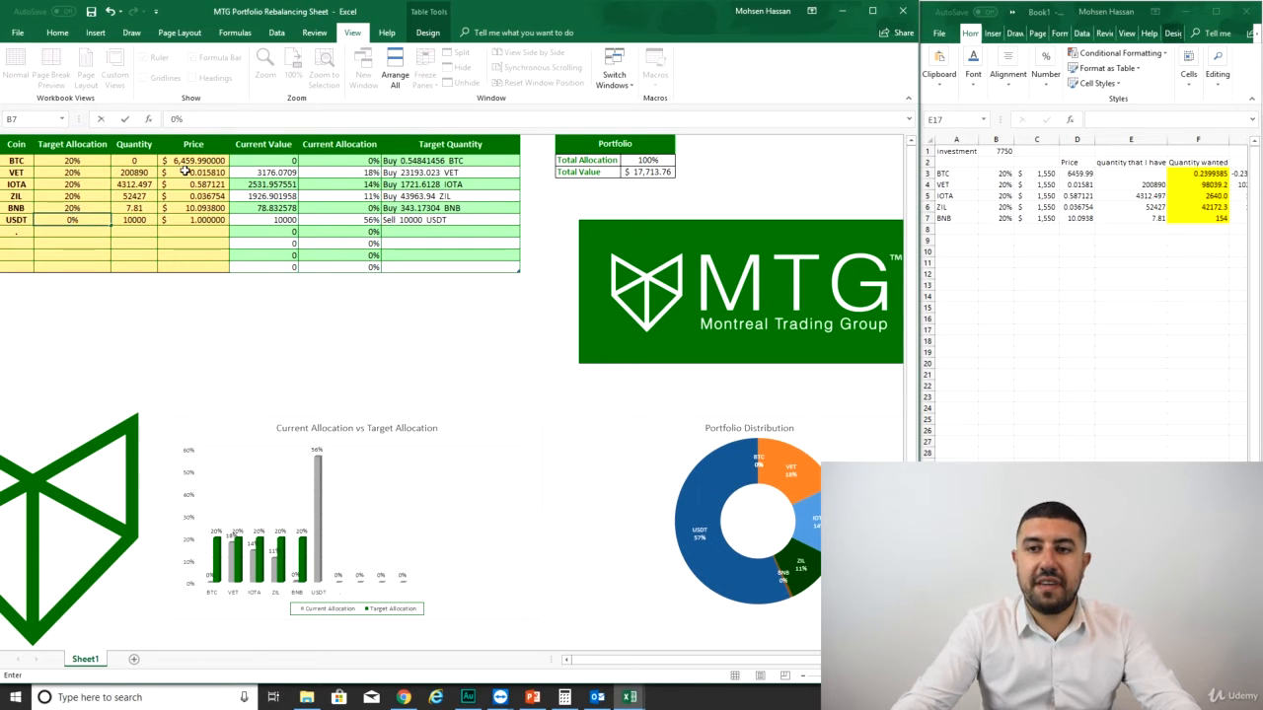
key("Return")
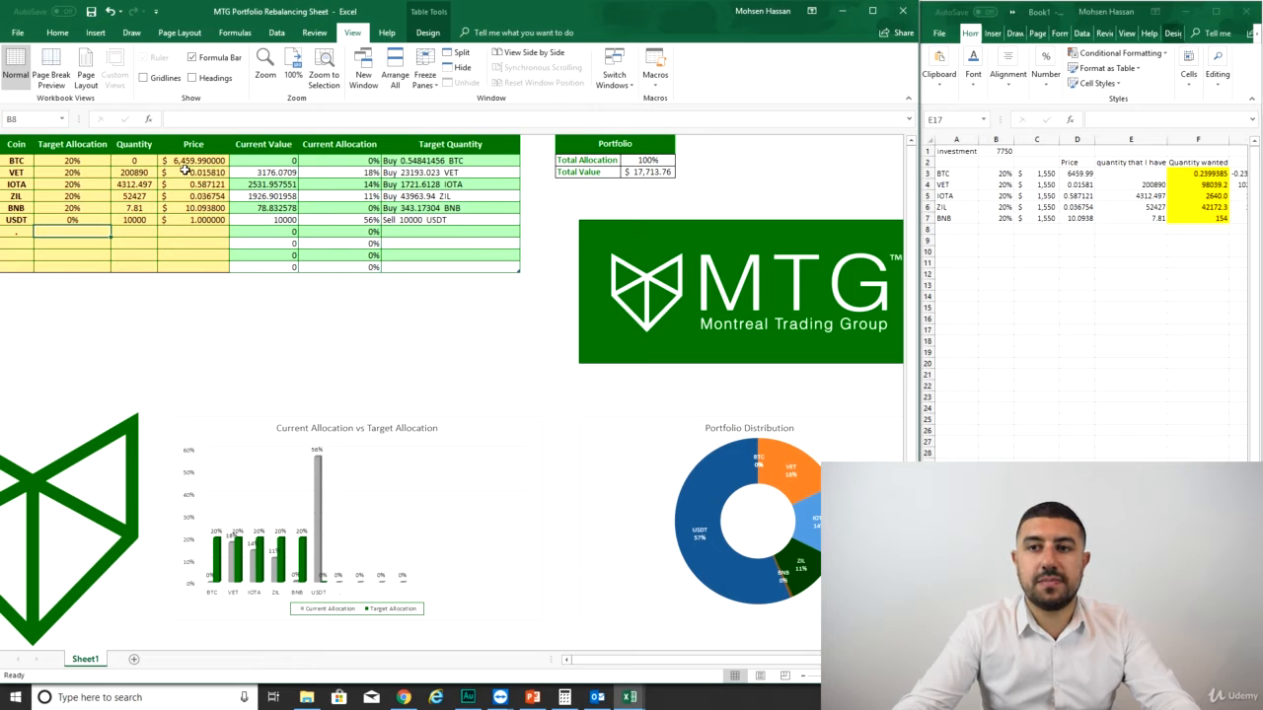
left_click(79, 219)
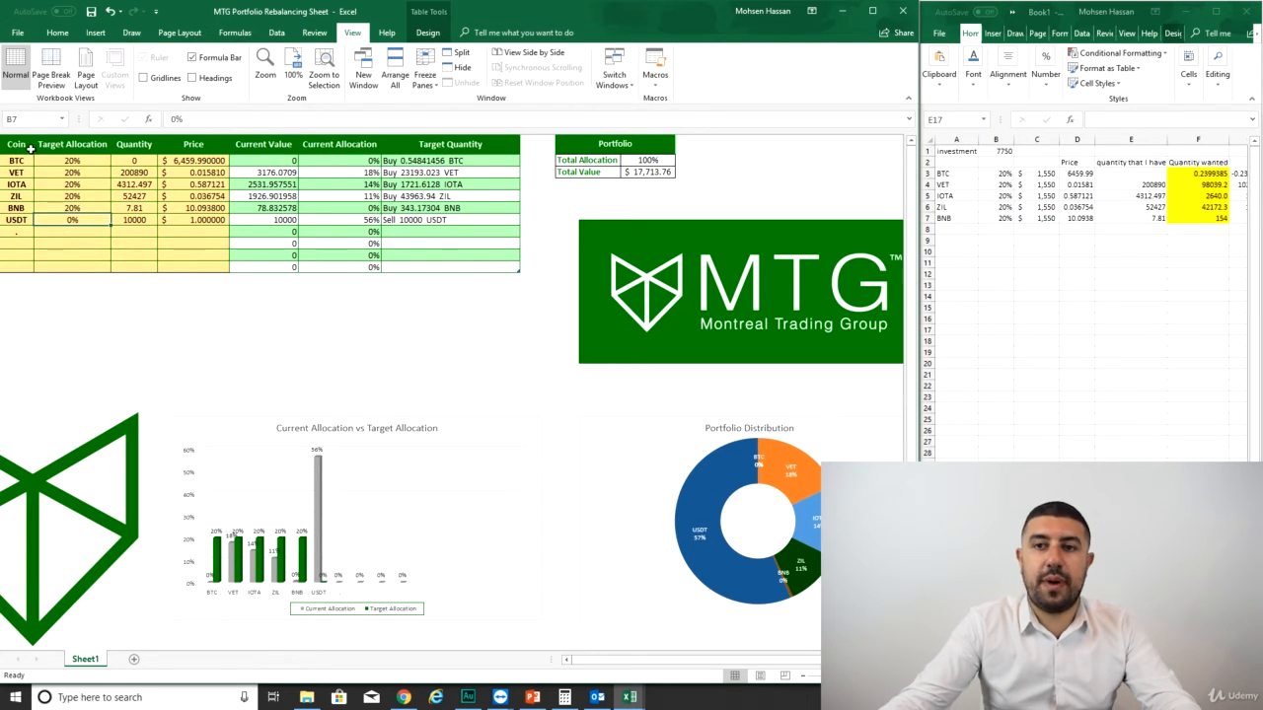
mouse_move(79, 205)
left_mouse_down()
mouse_move(81, 157)
mouse_move(78, 207)
left_mouse_up()
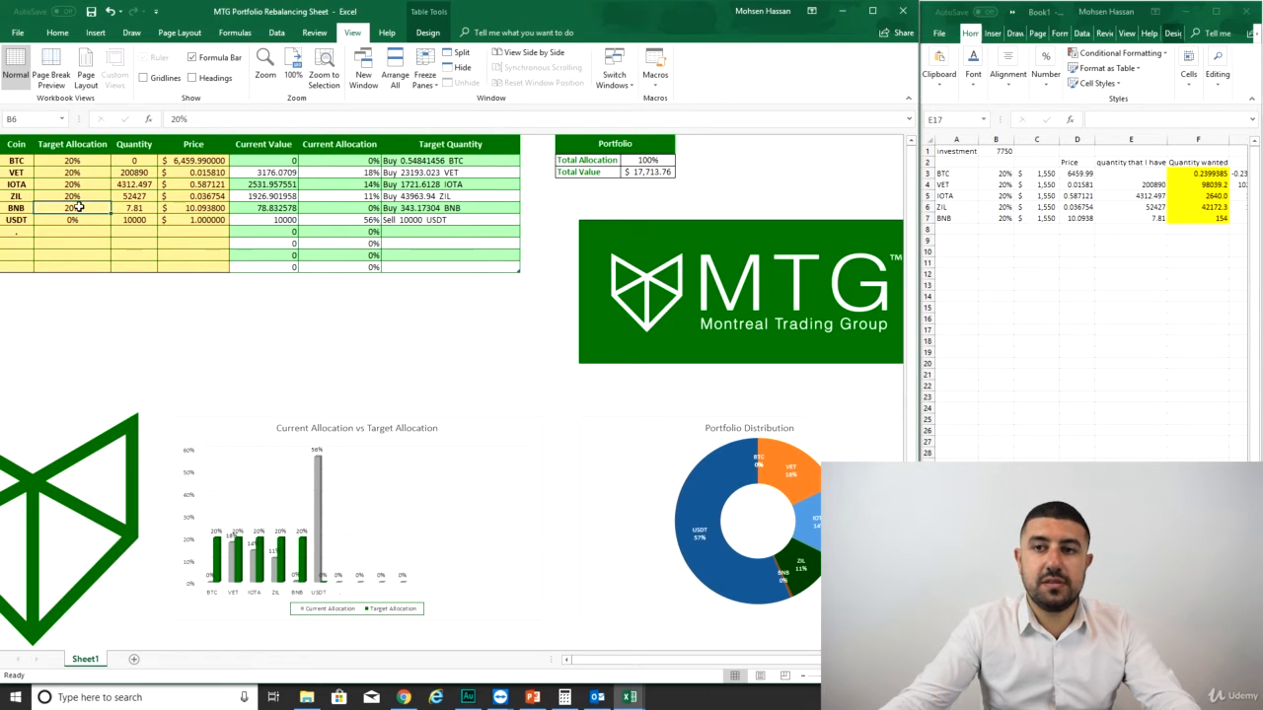
Try a Target Allocation of 30% for VET, and undo the change
left_click(79, 172)
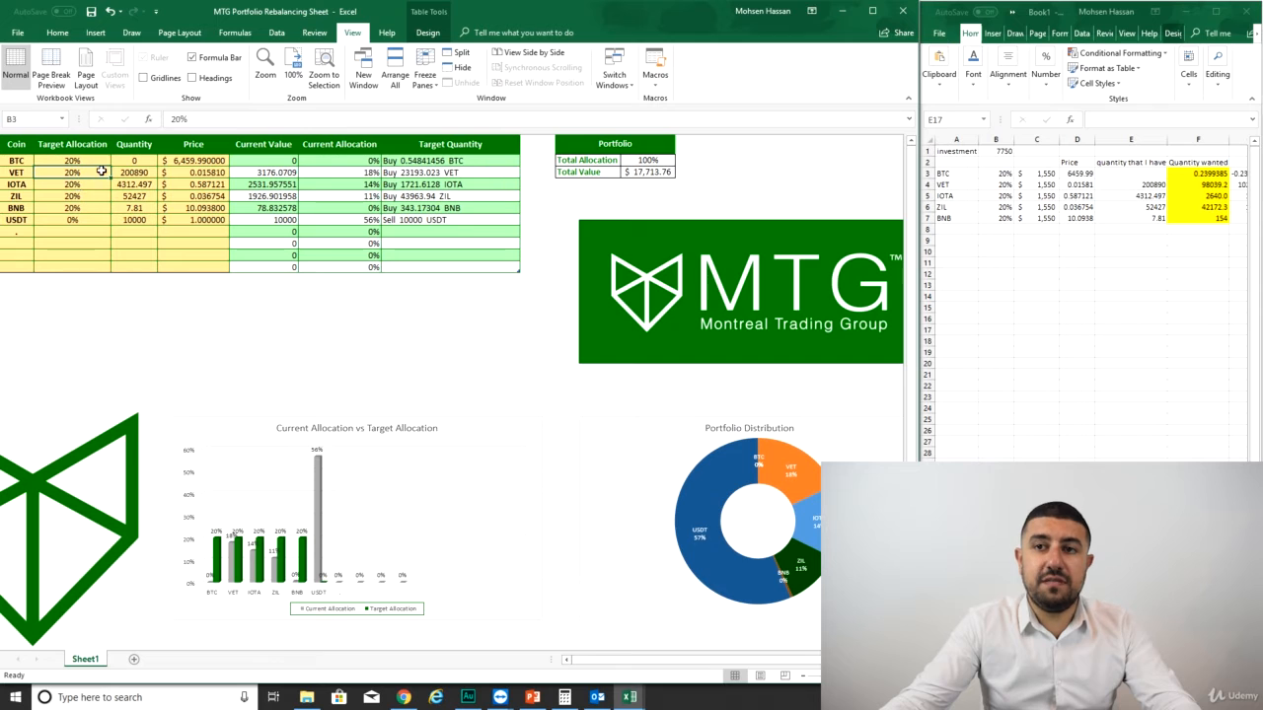
type("30")
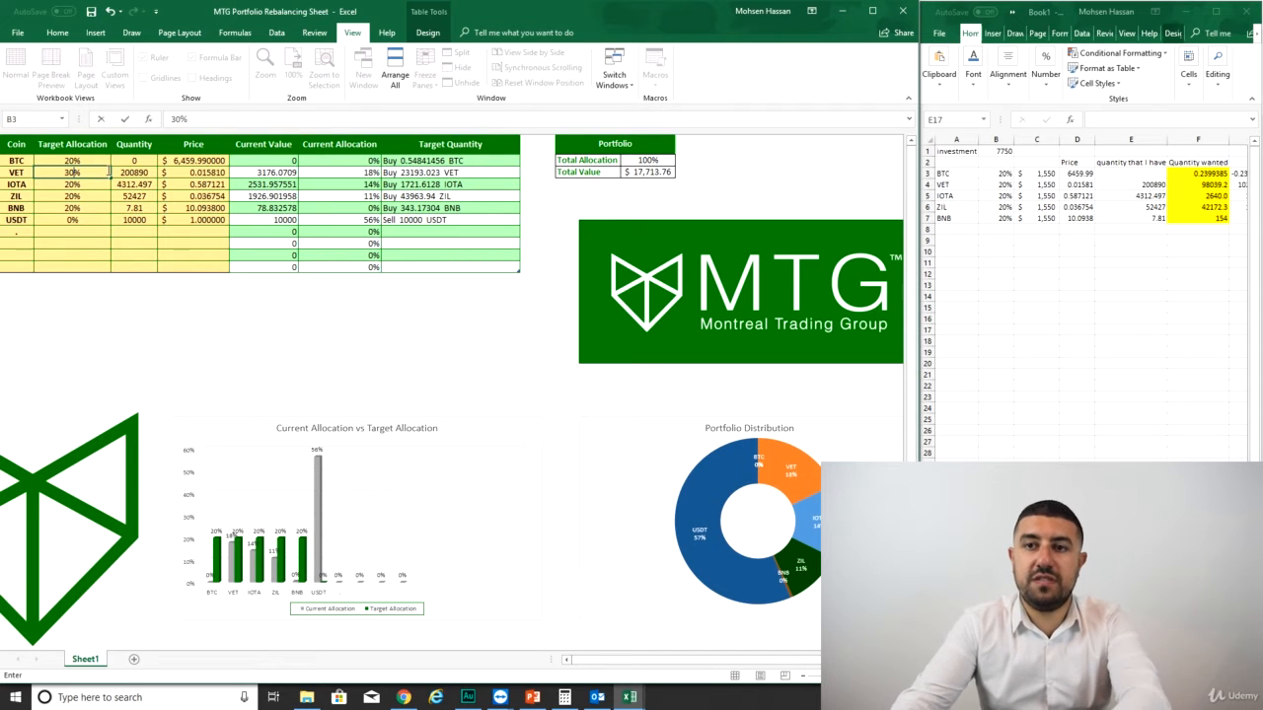
key("Return")
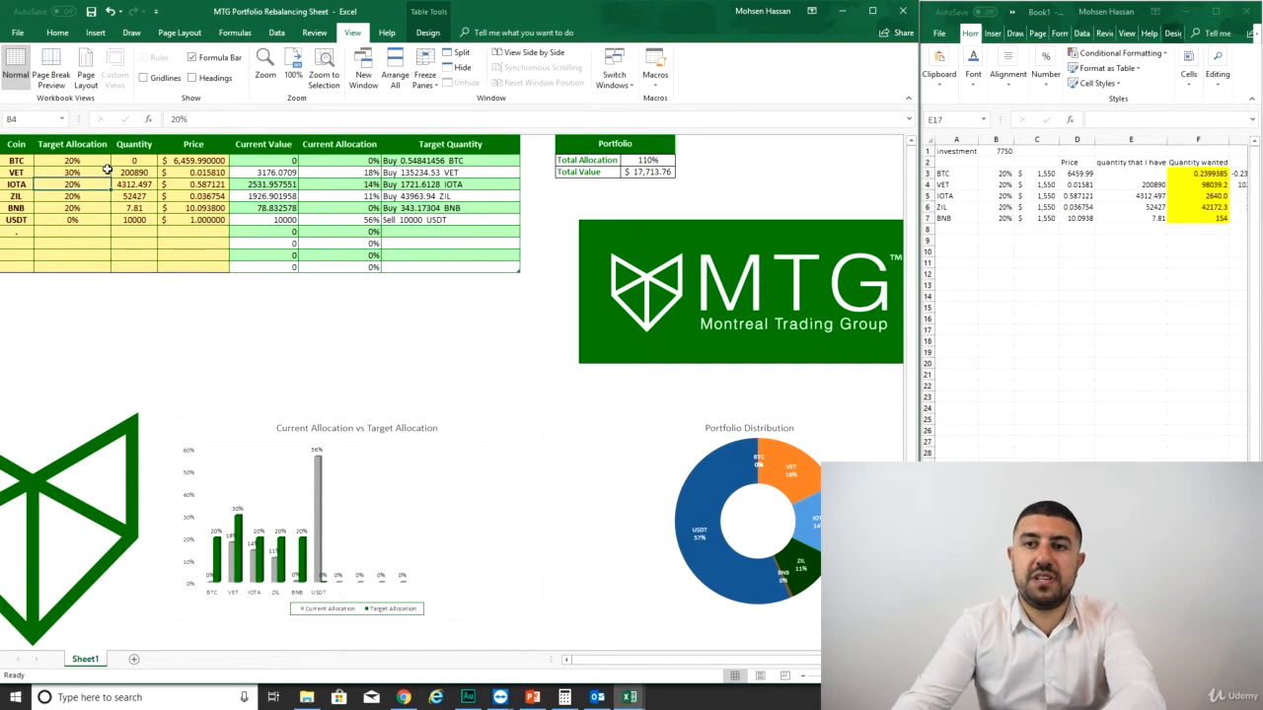
key("ctrl+z")
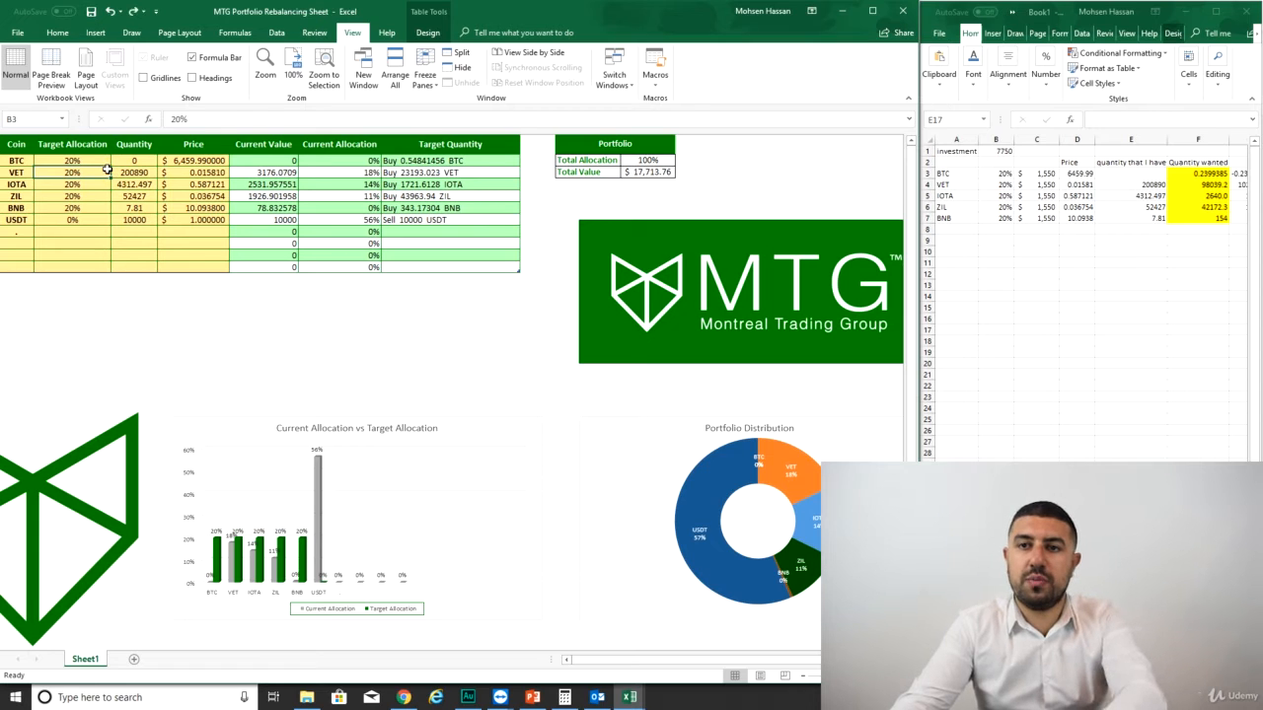
Set the Target Allocation to 30% for IOTA and 15% each for ZIL and VET, and check the portfolio's Total Allocation
left_click(107, 171)
type("30")
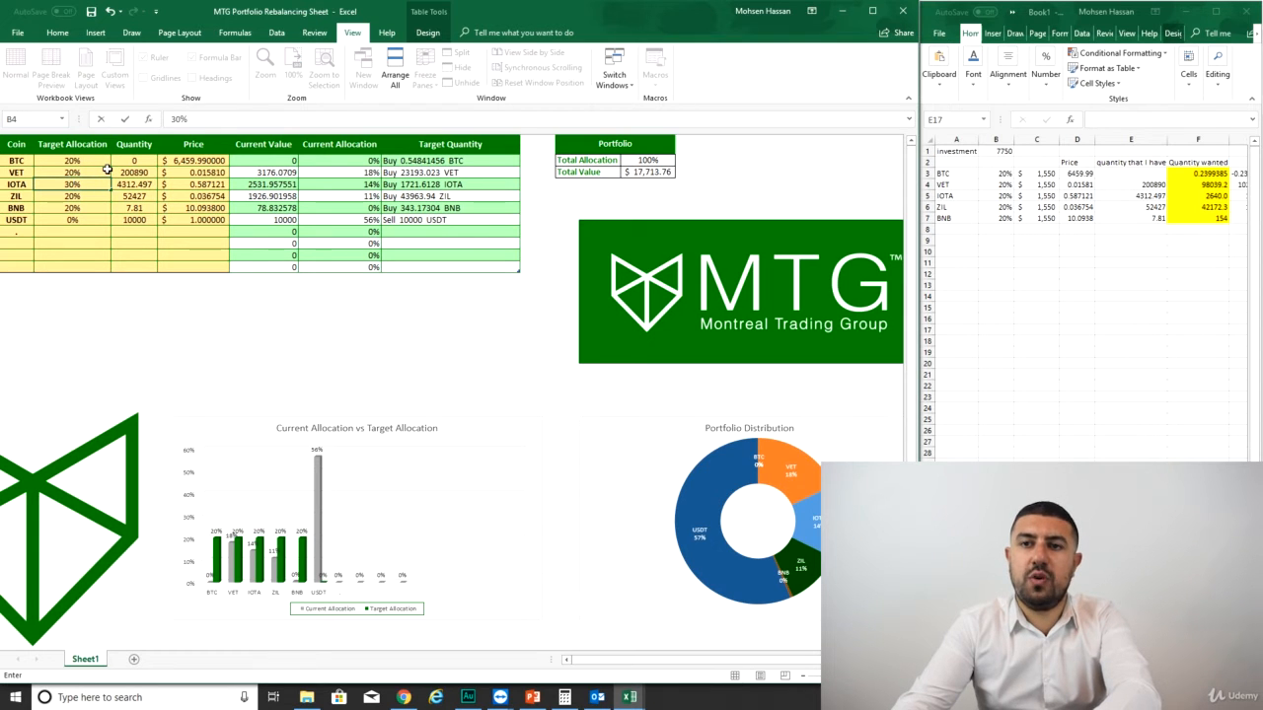
key("Return")
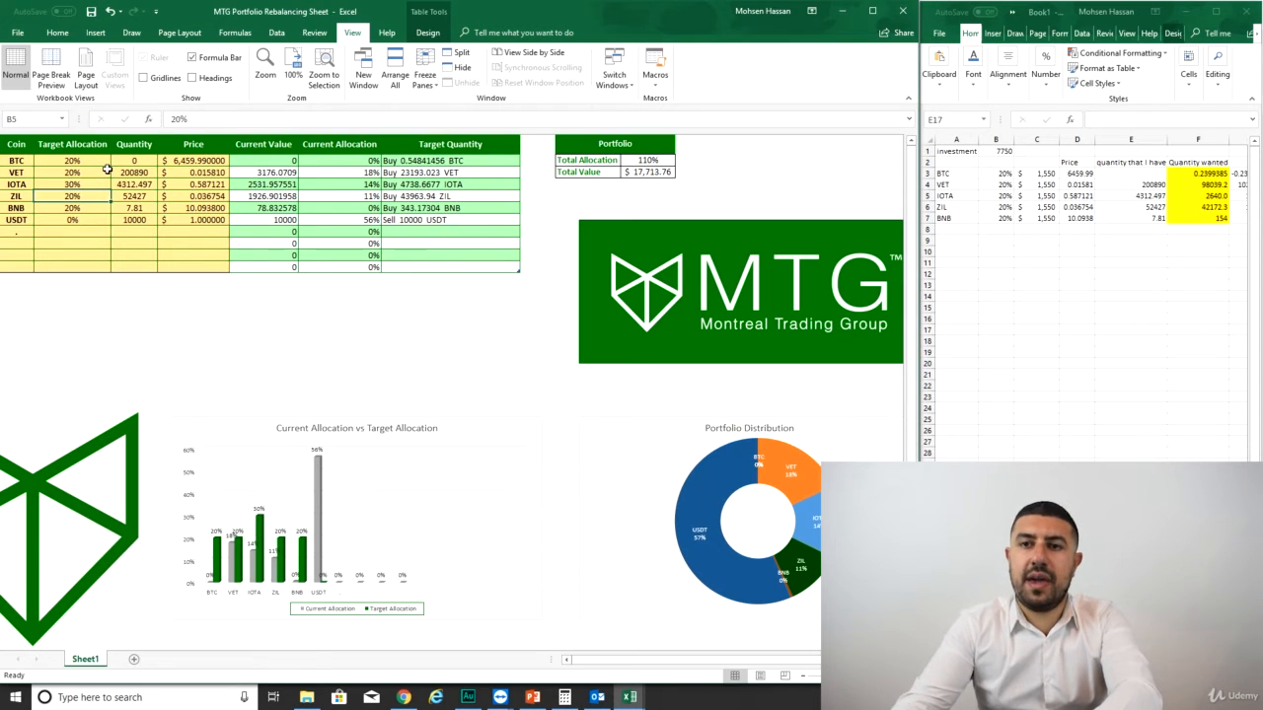
type("15")
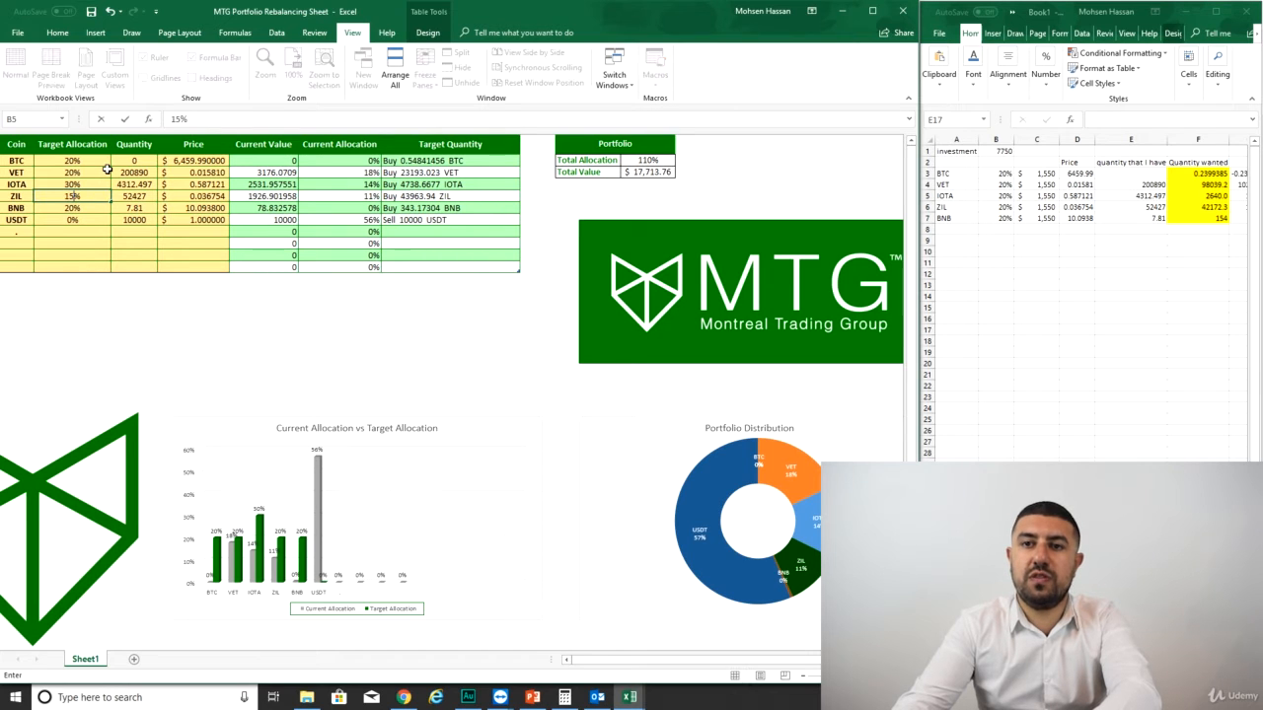
key("Up")
key("Up")
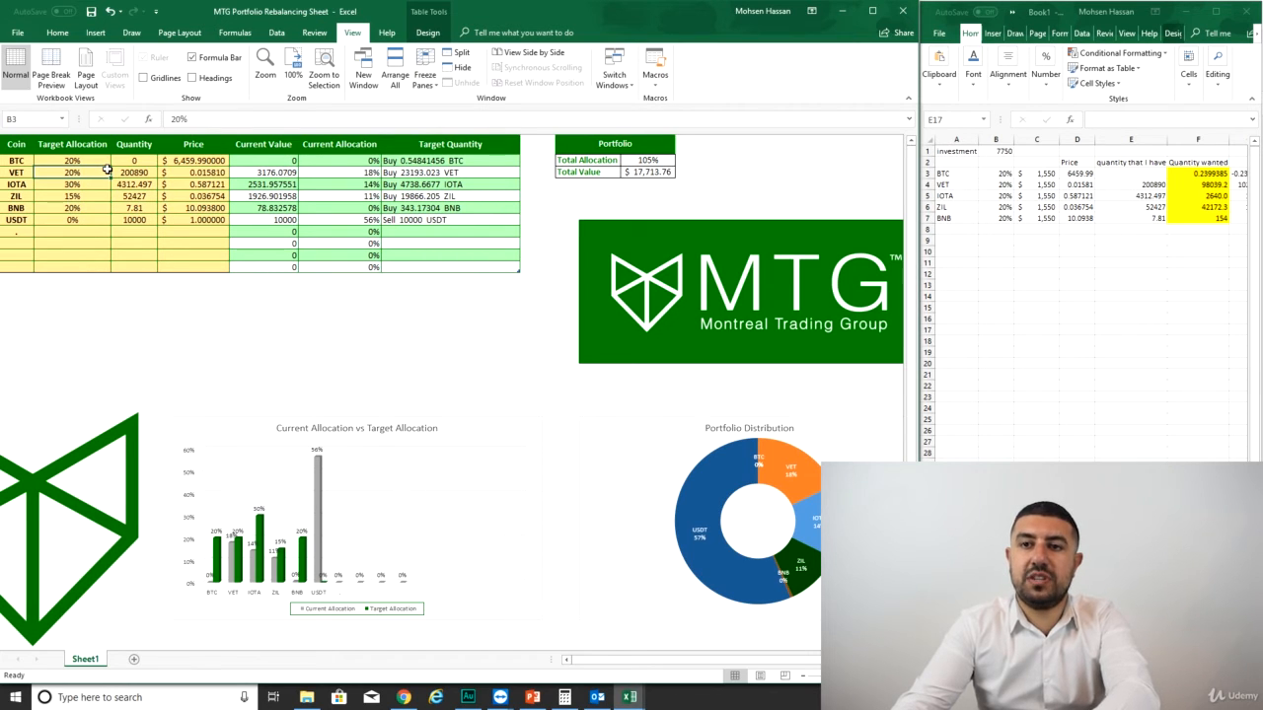
type("15")
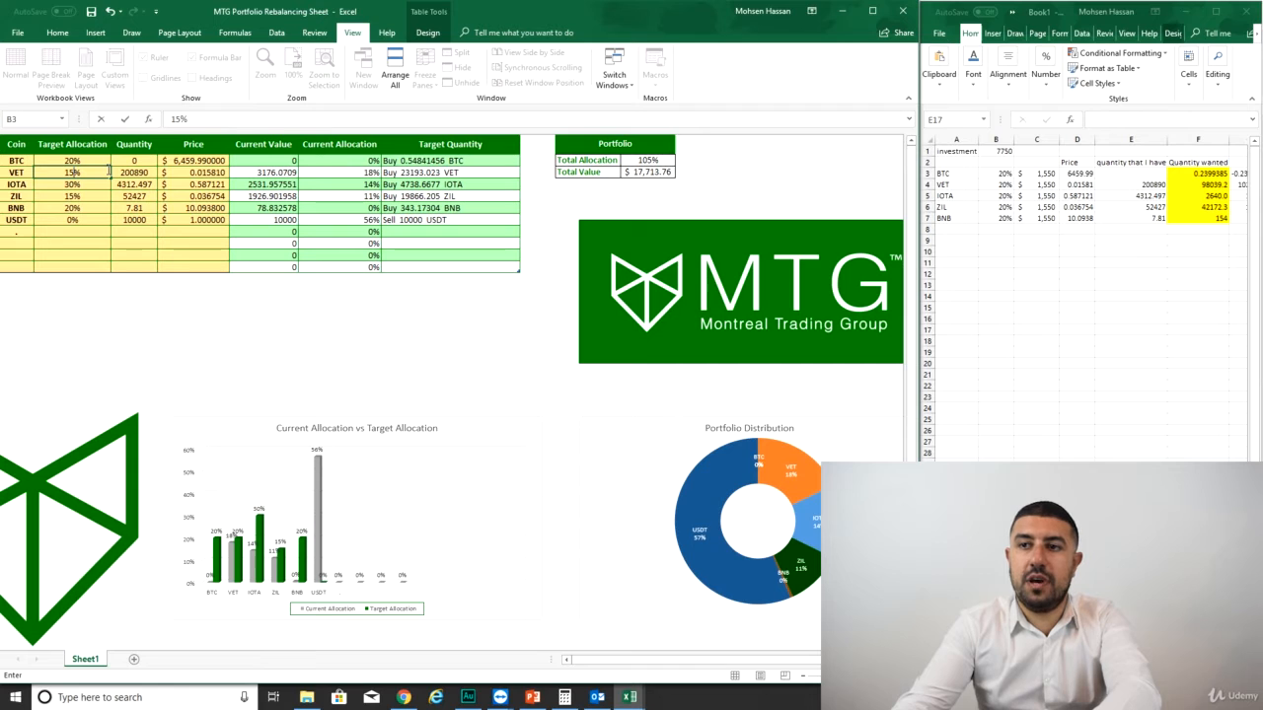
key("Return")
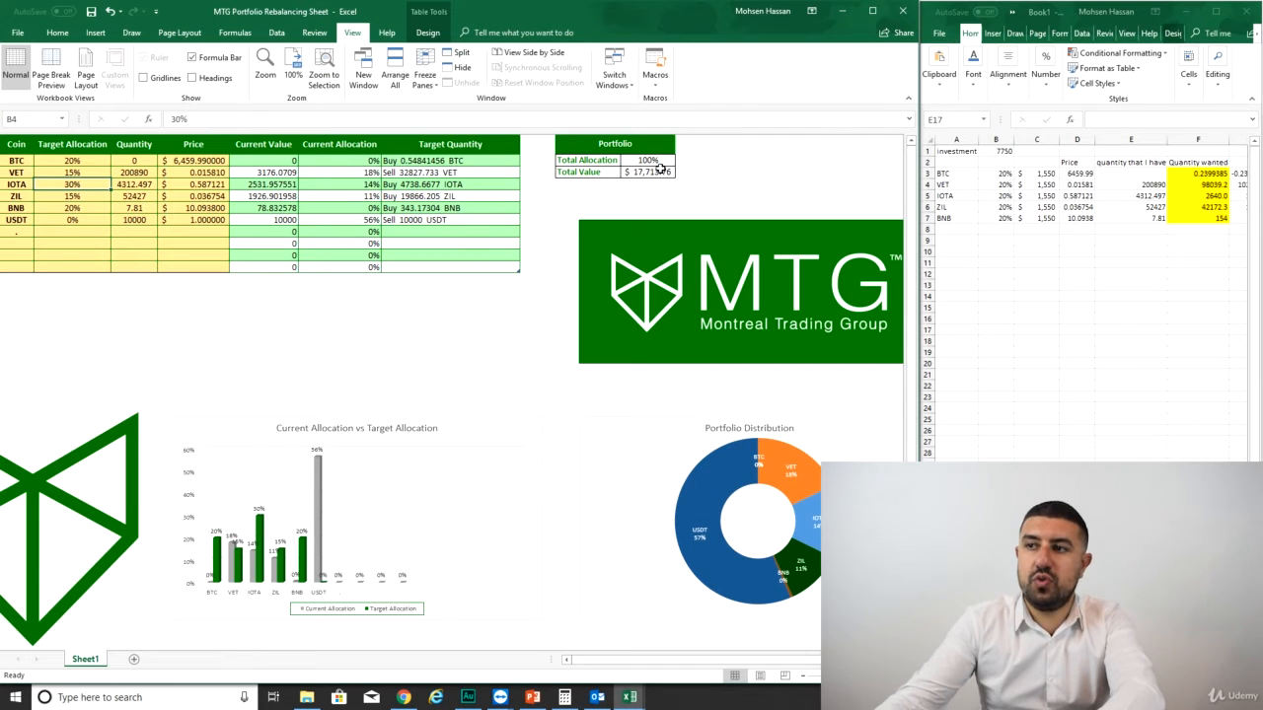
left_click_drag(673, 160, 642, 166)
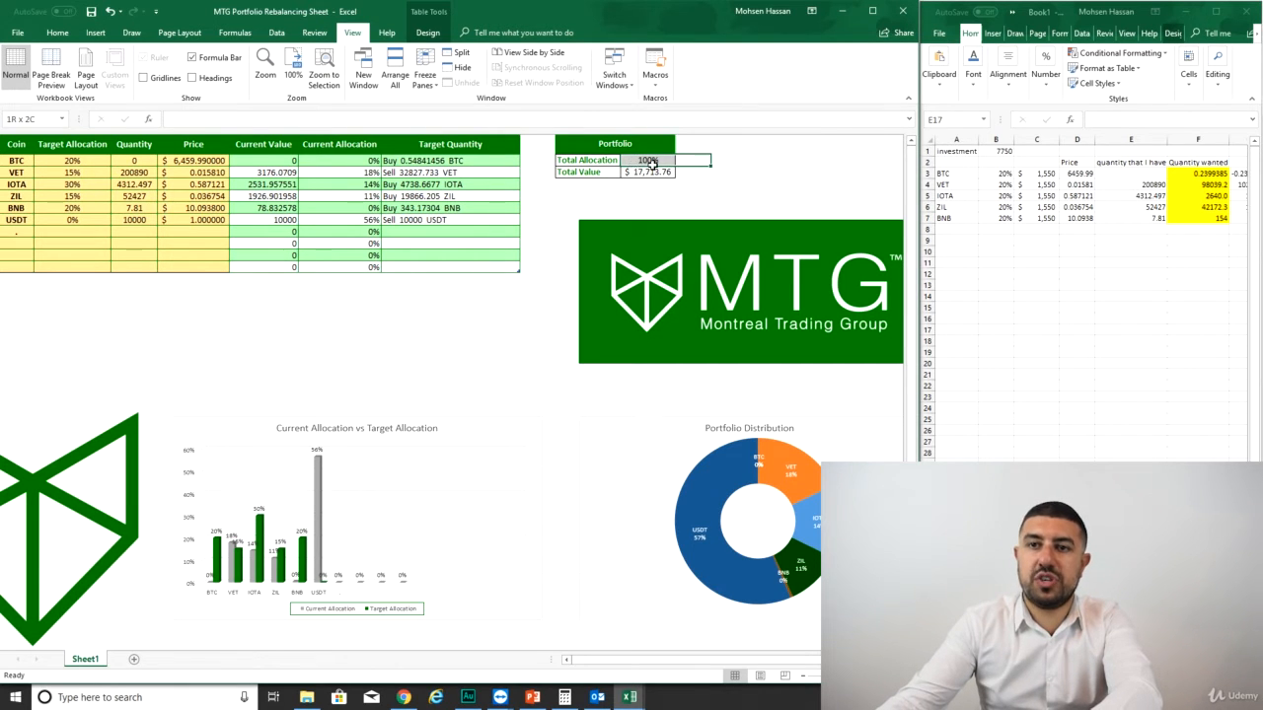
Set the Quantity of VET, IOTA, ZIL and BNB to 0
left_click(143, 171)
type("0")
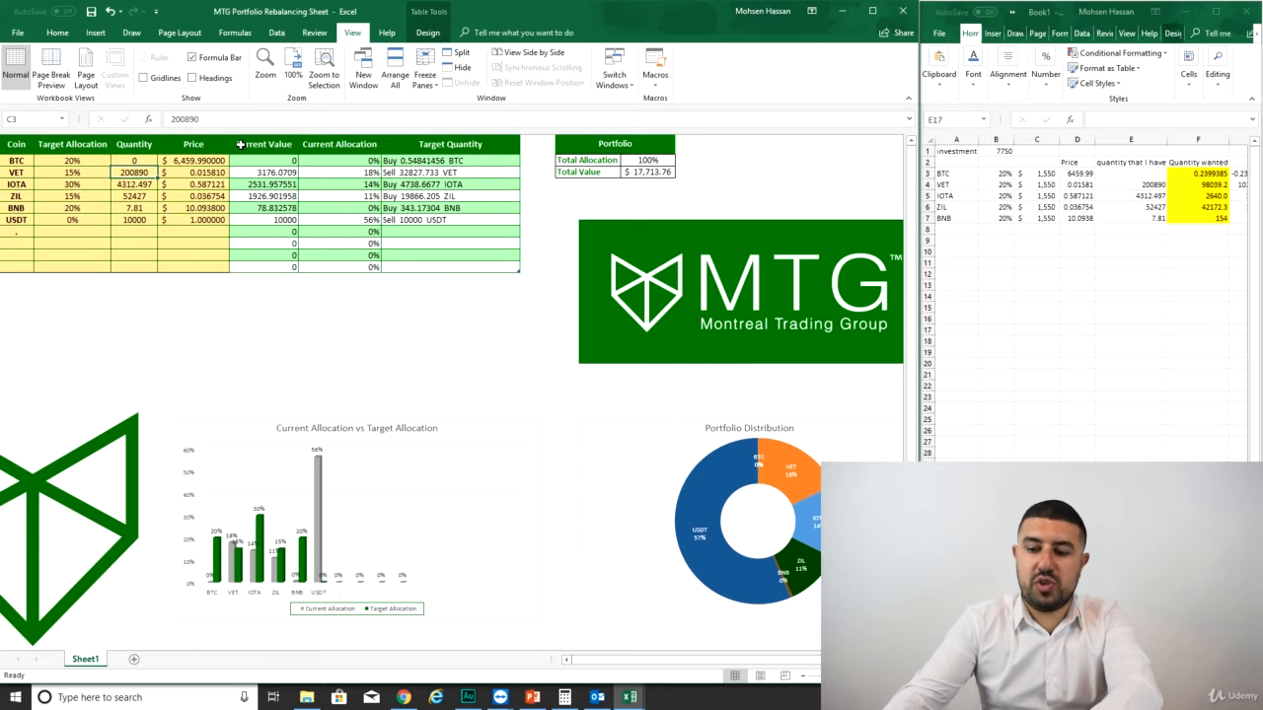
key("Return")
type("0")
key("Return")
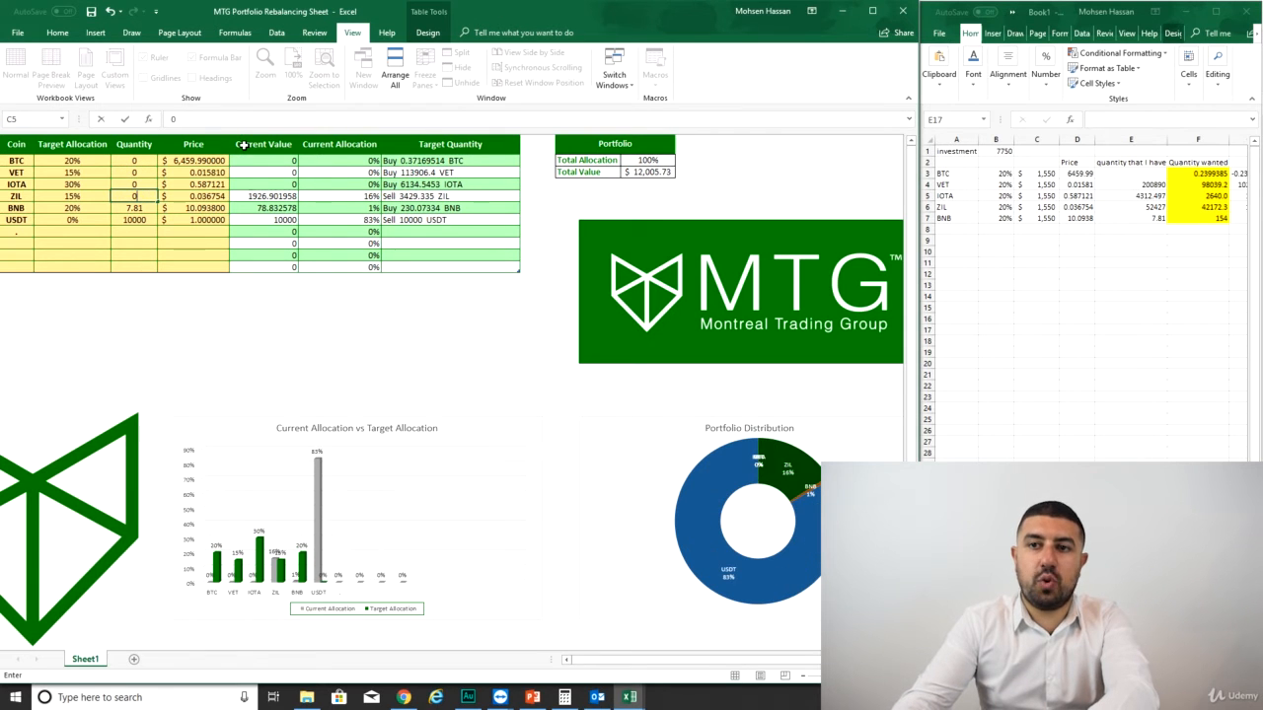
type("0")
key("Return")
type("0")
key("Return")
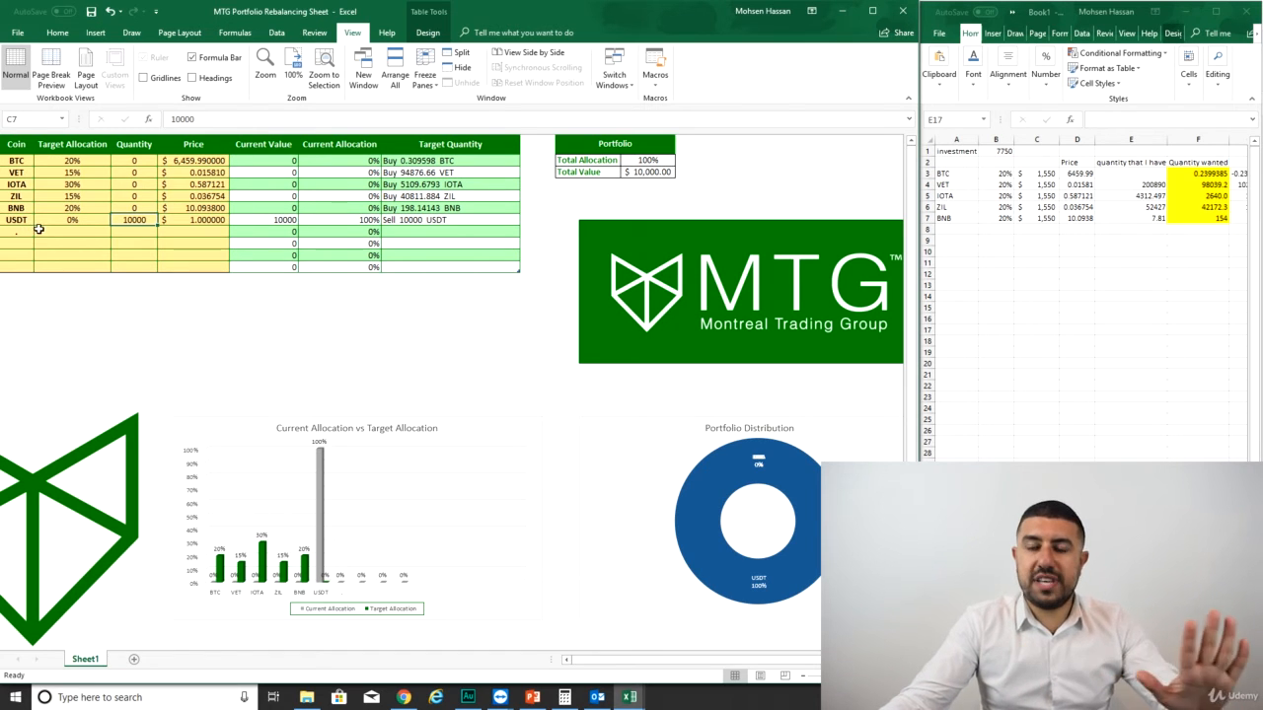
Examine the USDT row, the five coins' target allocations, their Target Quantity entries and the current versus target allocation chart
left_click_drag(19, 219, 195, 219)
left_click_drag(19, 207, 18, 162)
left_click_drag(81, 207, 81, 160)
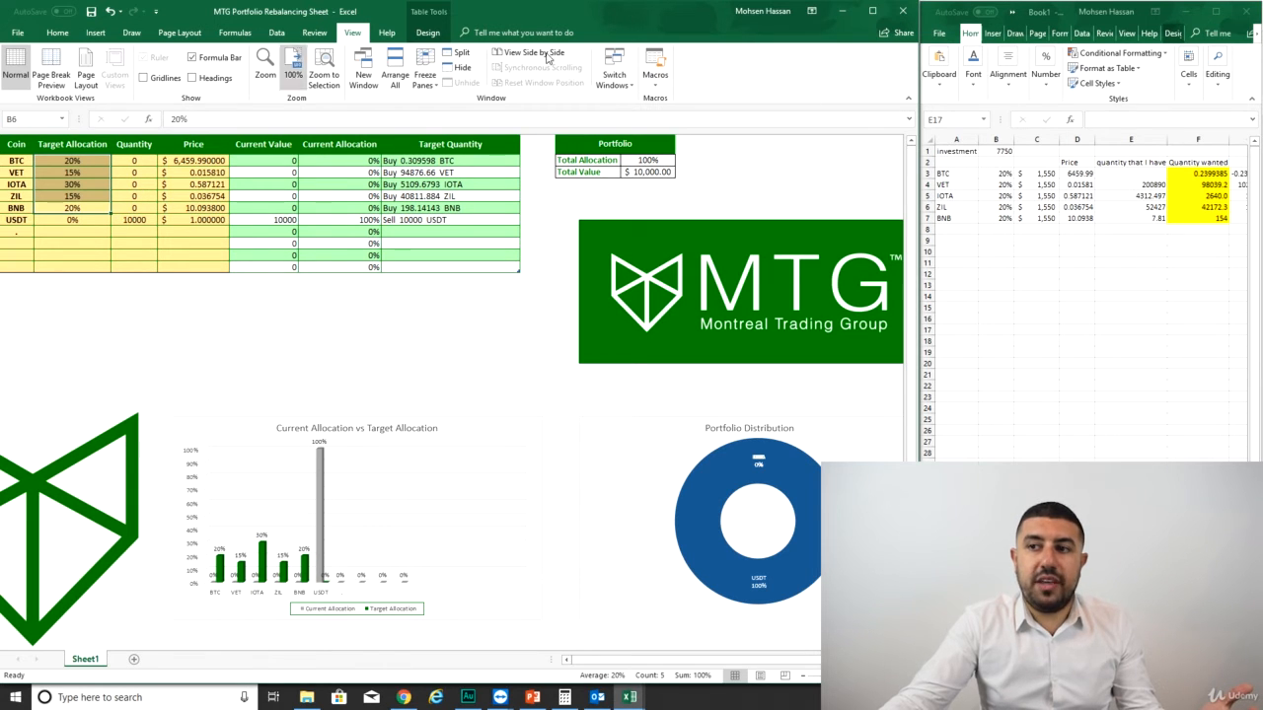
left_click(554, 228)
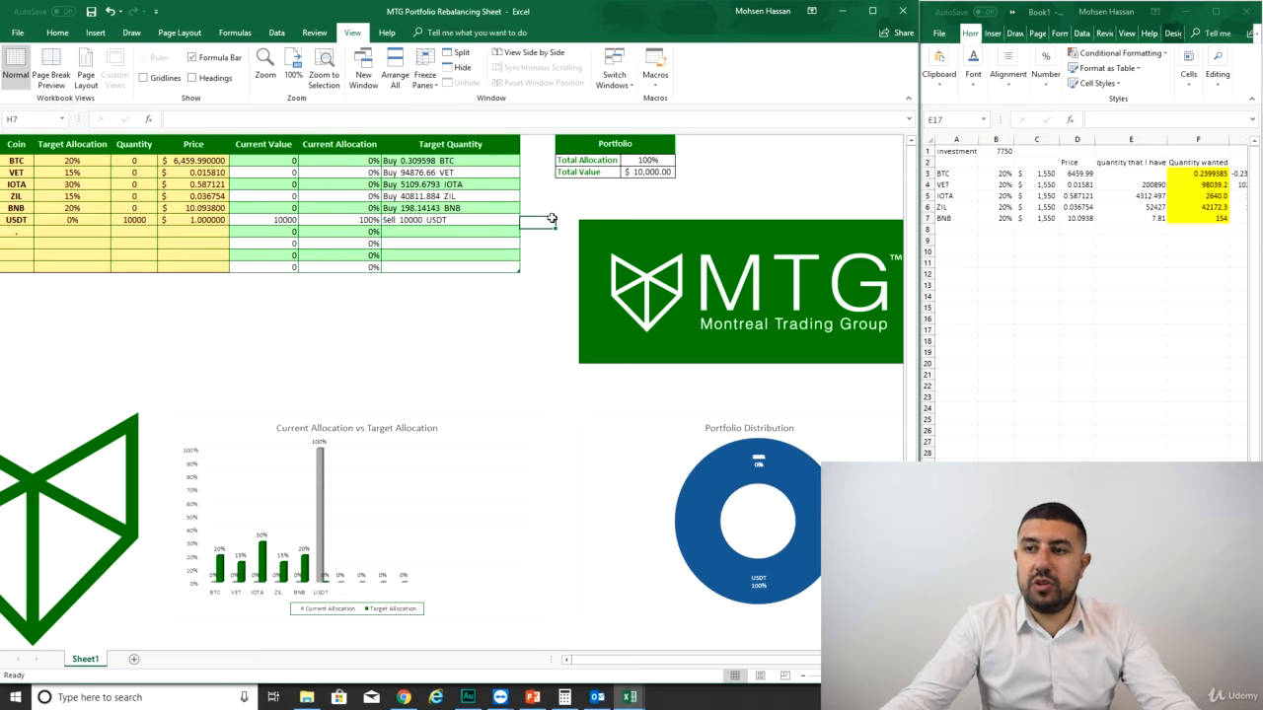
left_click_drag(552, 218, 432, 222)
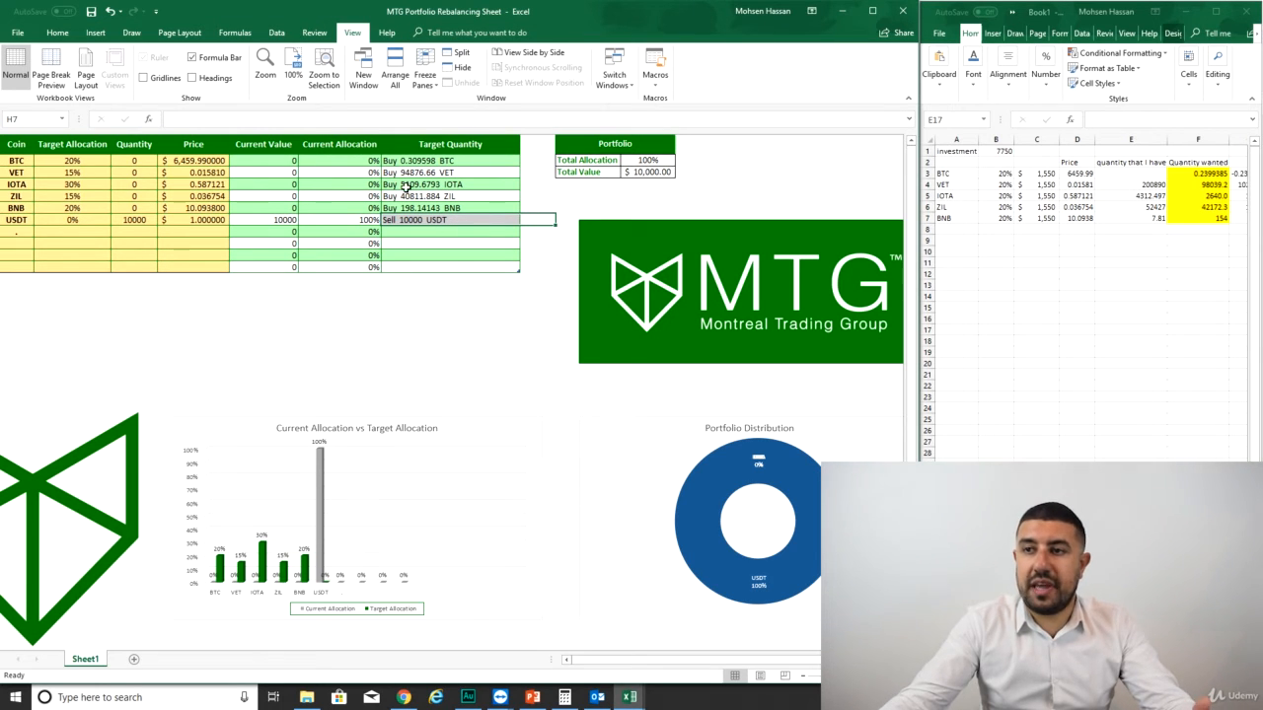
left_click_drag(544, 209, 426, 166)
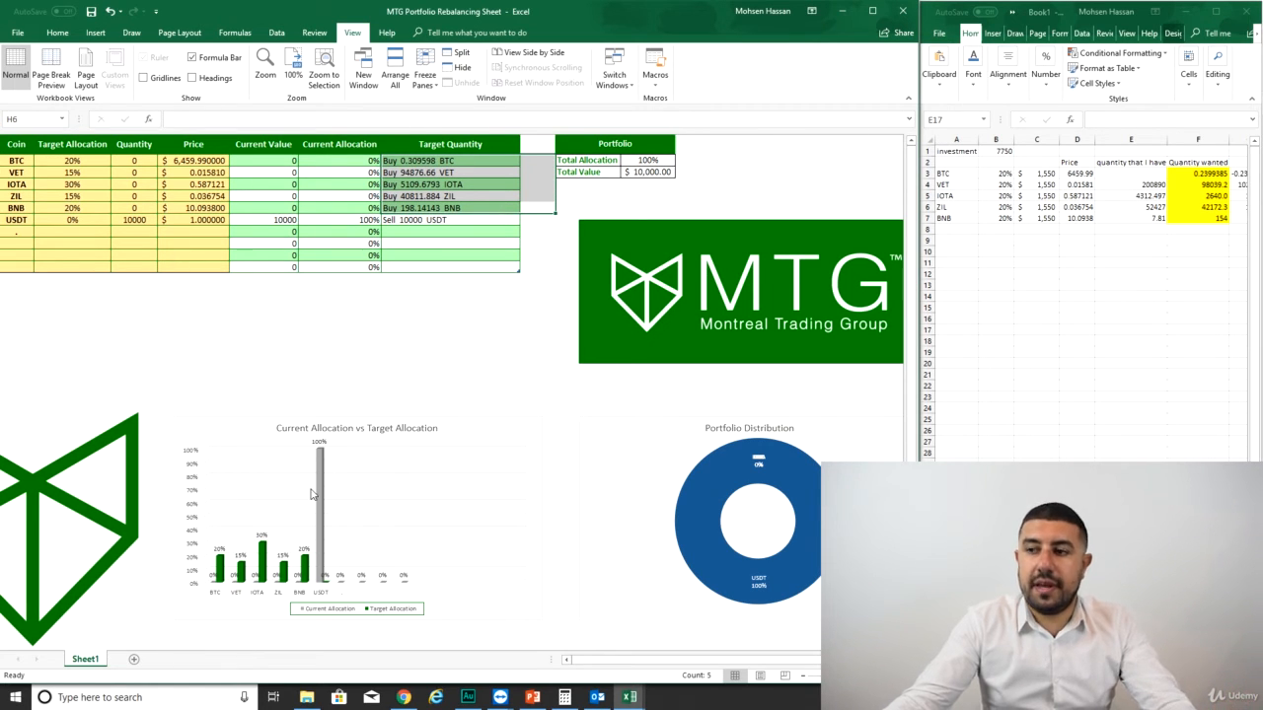
scroll(312, 493, "up", 1)
scroll(313, 487, "down", 3)
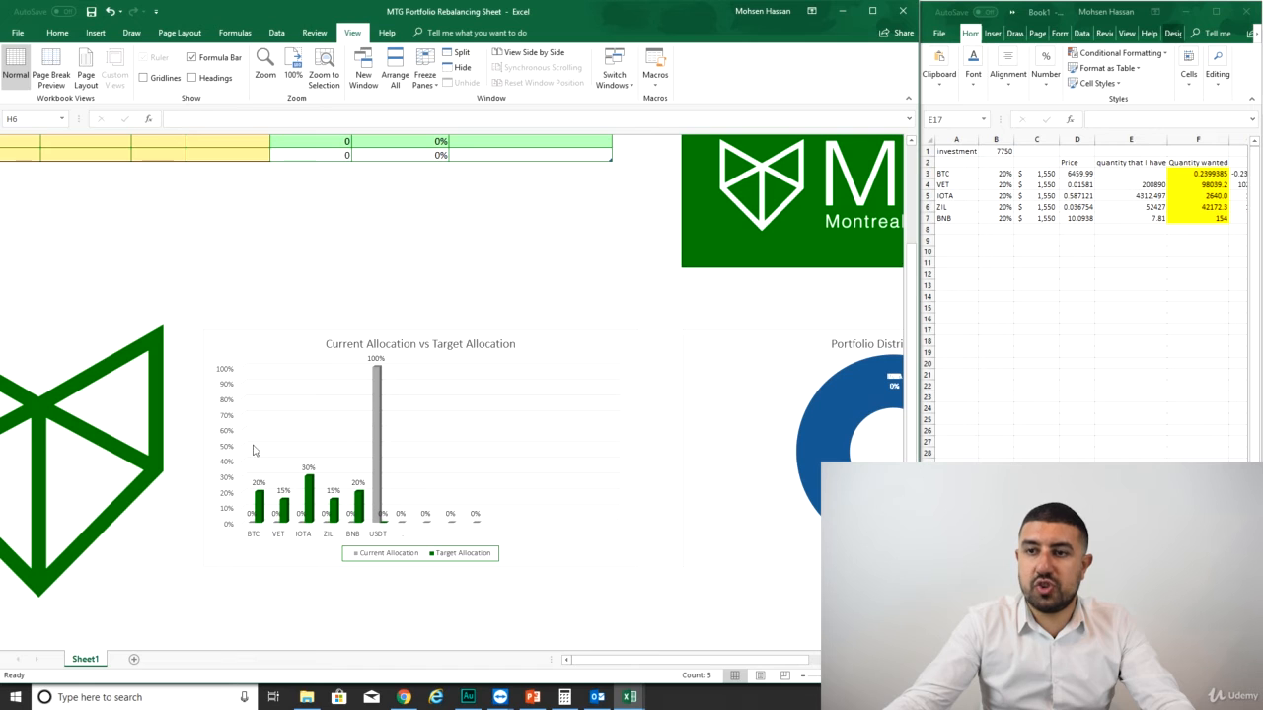
left_click(282, 240)
scroll(282, 243, "down", 4)
scroll(282, 246, "up", 7)
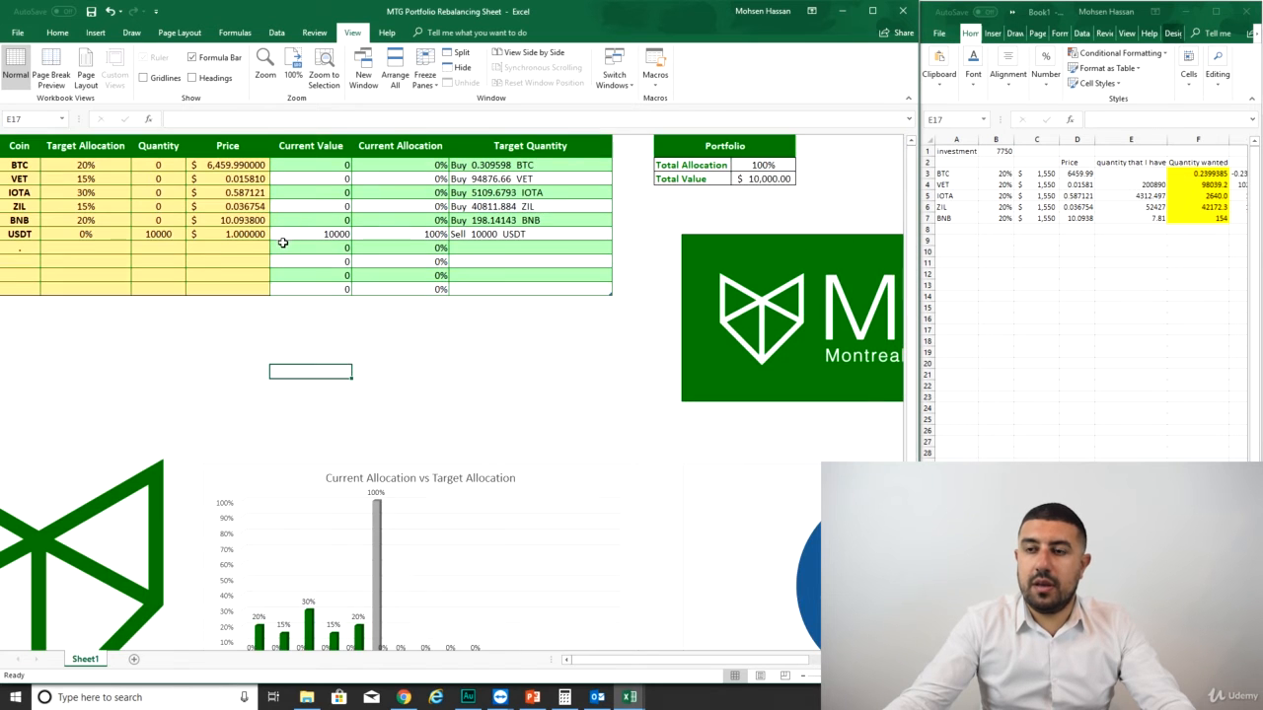
scroll(280, 314, "down", 1)
Undo the zeroed quantities and the trial target allocations of VET, IOTA and ZIL
key("ctrl+z")
key("ctrl+z")
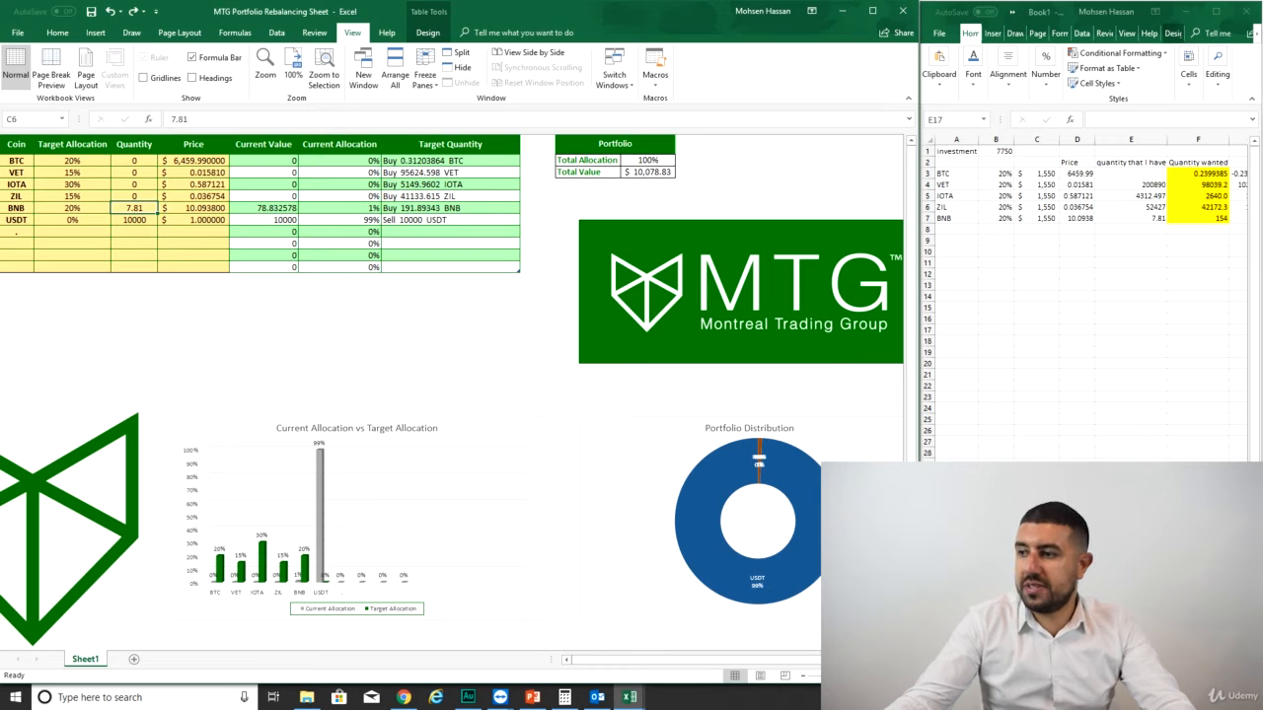
left_click(1241, 659)
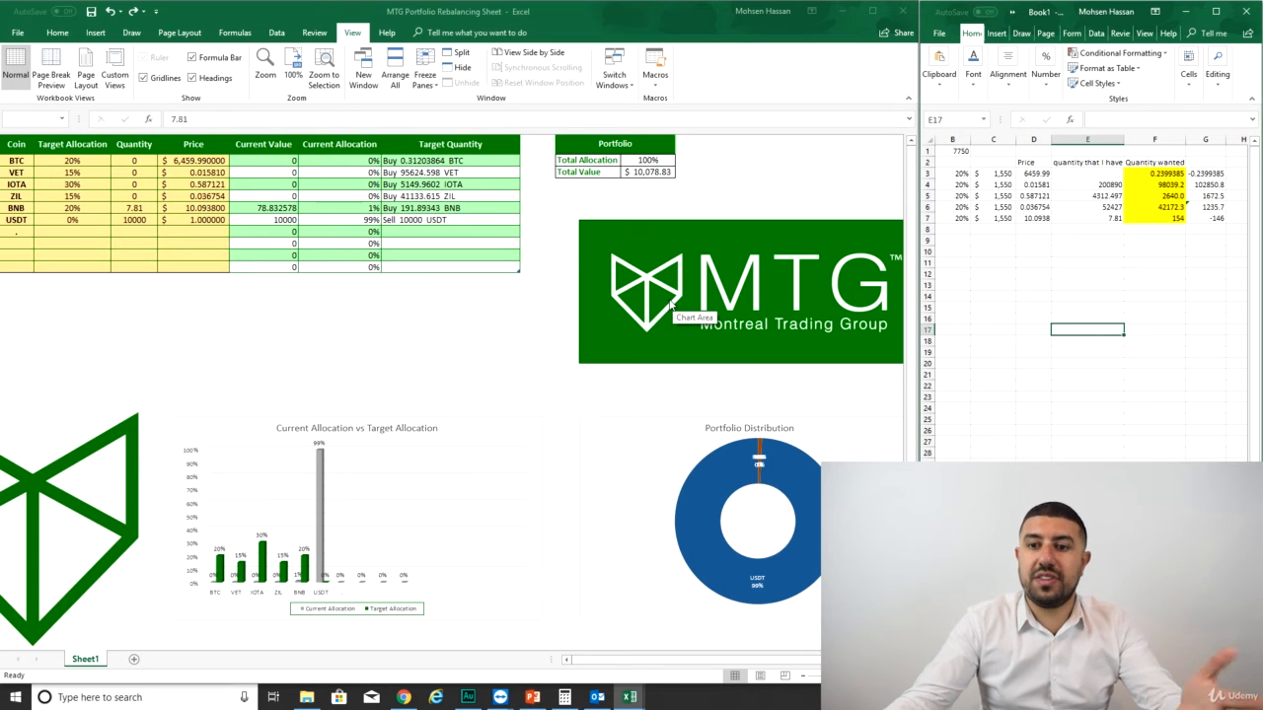
left_click(387, 309)
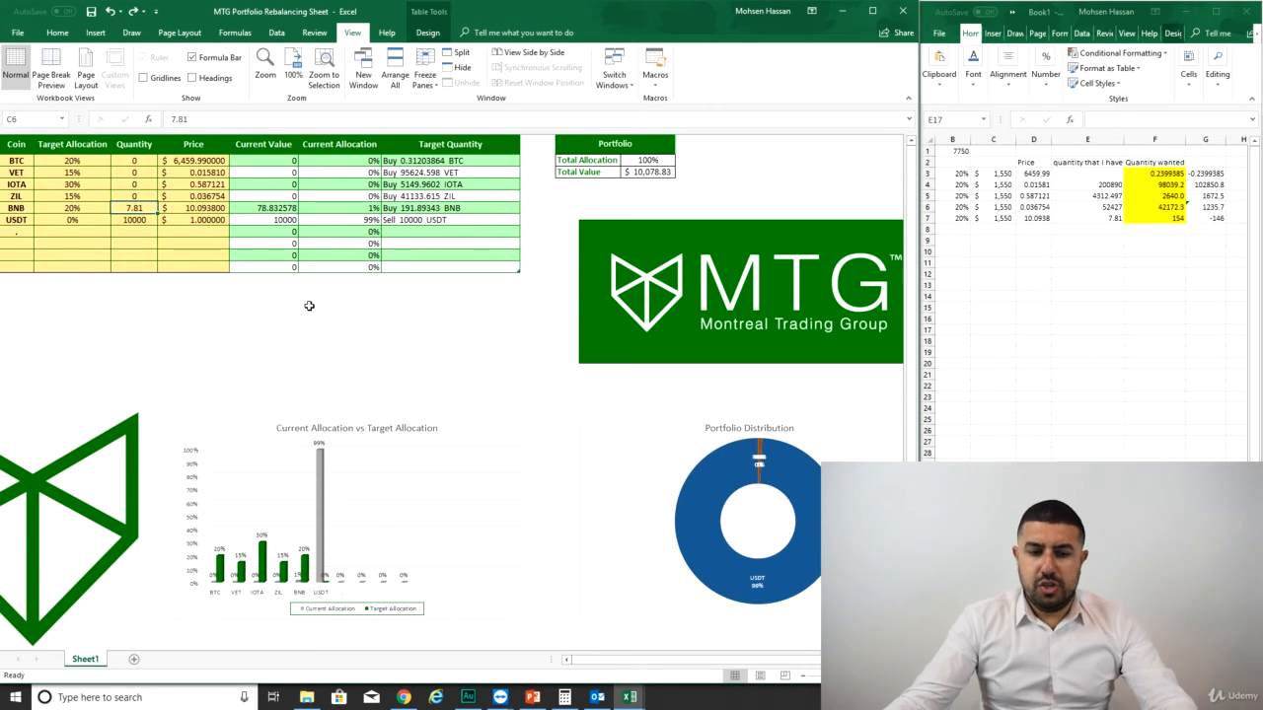
key("ctrl+z")
key("ctrl+z")
key("ctrl+z")
key("ctrl+z")
key("ctrl+z")
key("ctrl+z")
key("ctrl+z")
key("ctrl+z")
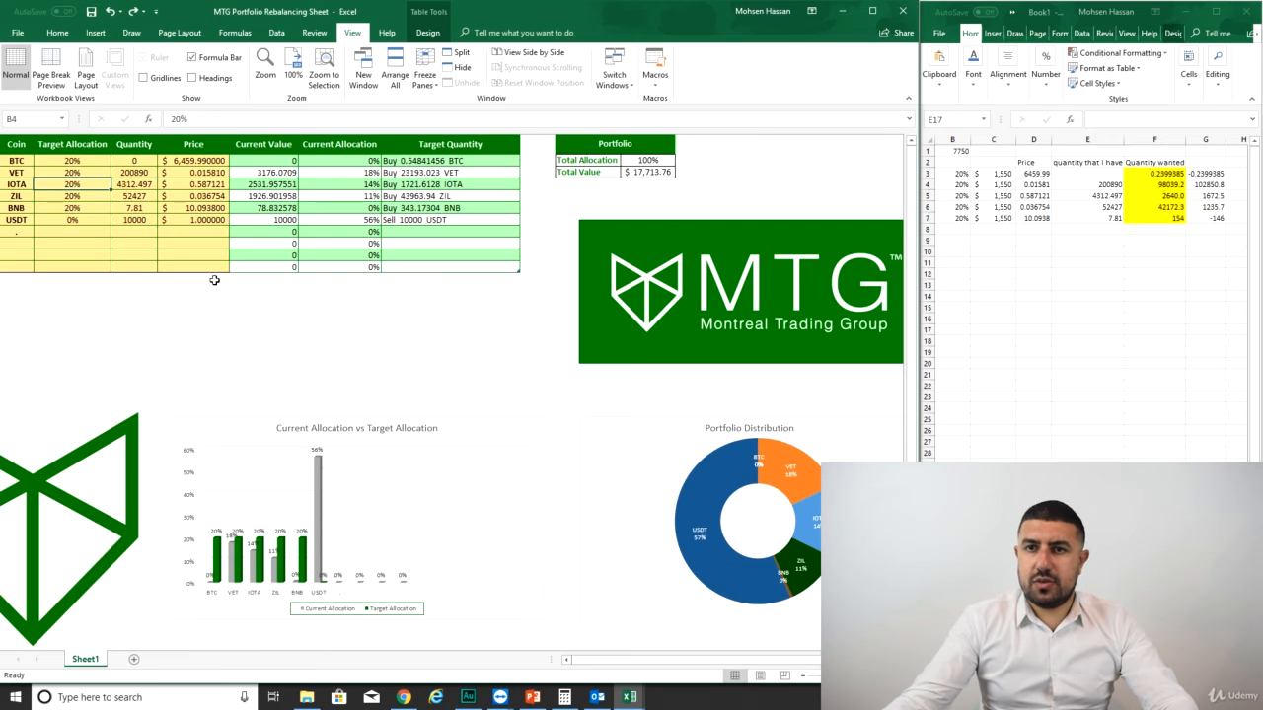
Undo the USDT entries so that only the five original coins remain in the table
key("ctrl+z")
key("ctrl+z")
key("ctrl+z")
key("ctrl+z")
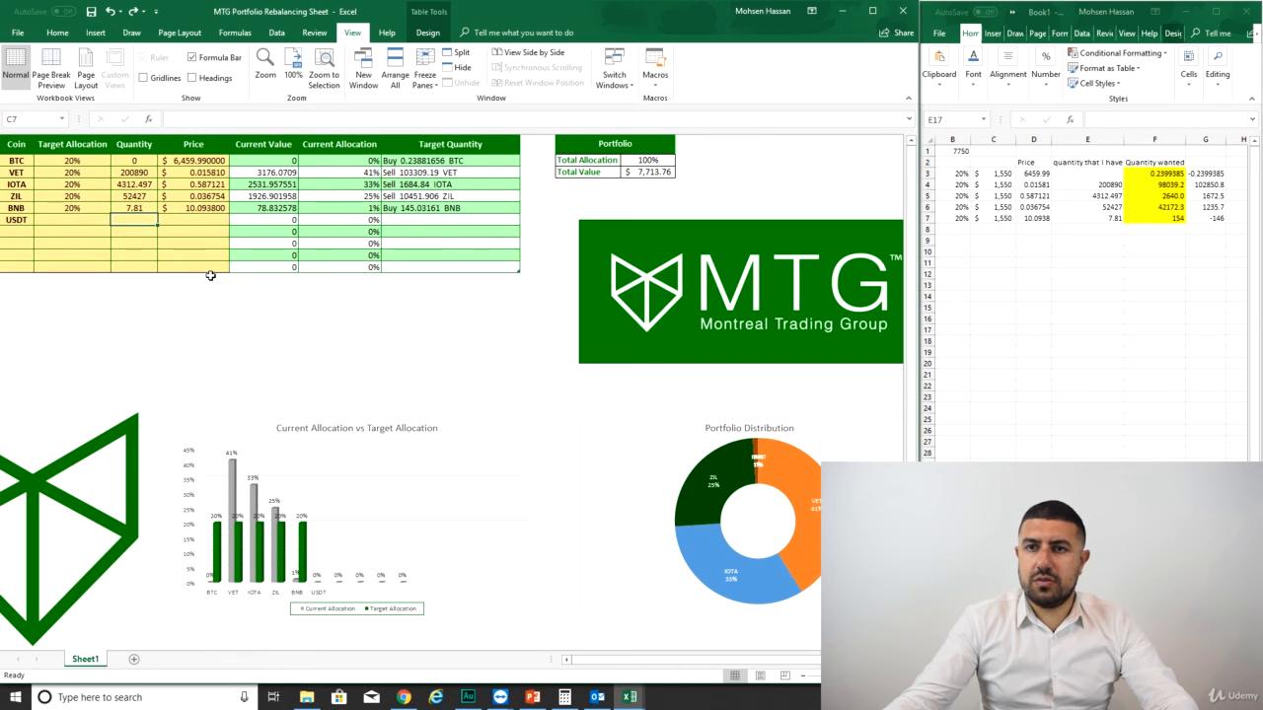
left_click(256, 291)
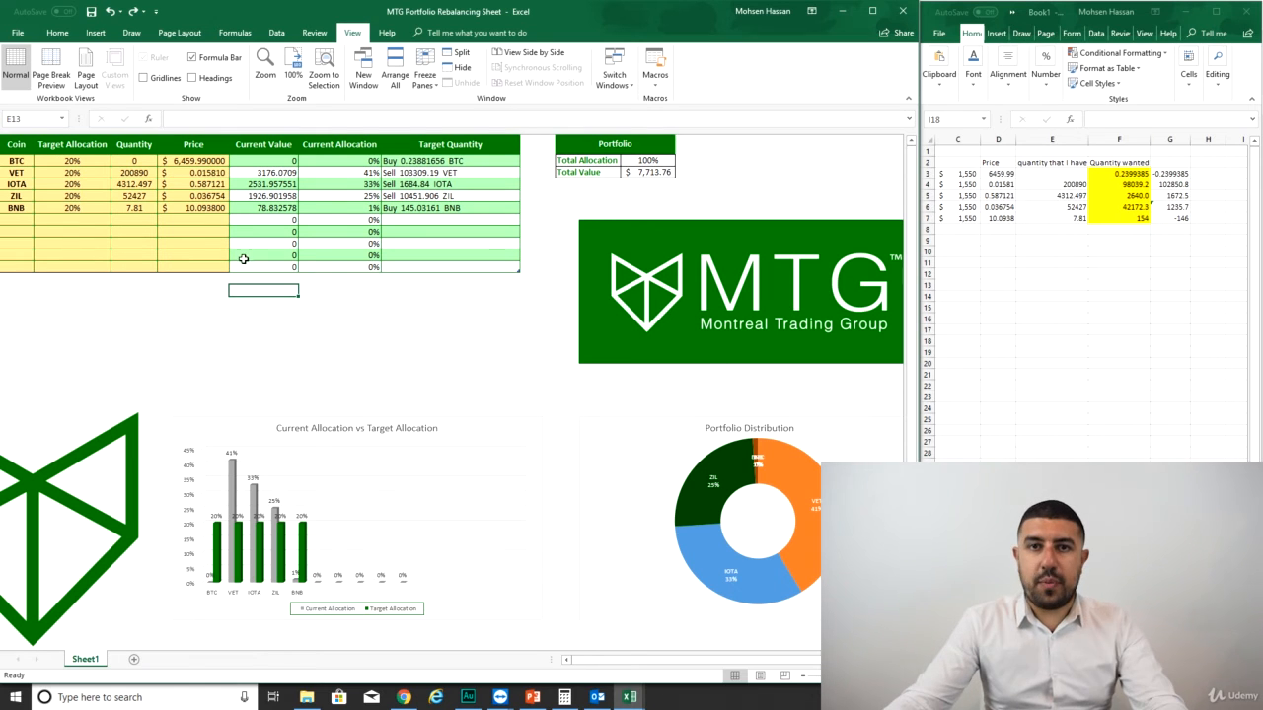
Set the Quantity of VET to 98040 and the Quantity of ZIL to 42173
left_click(134, 172)
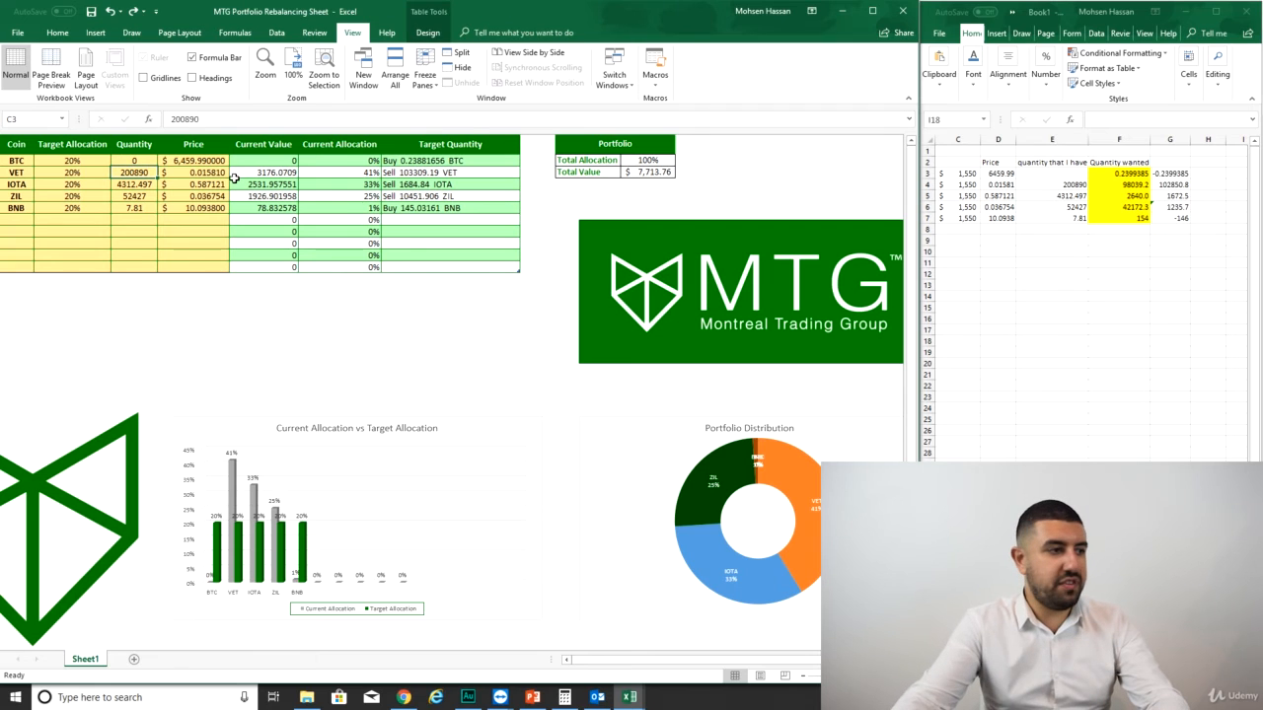
type("98")
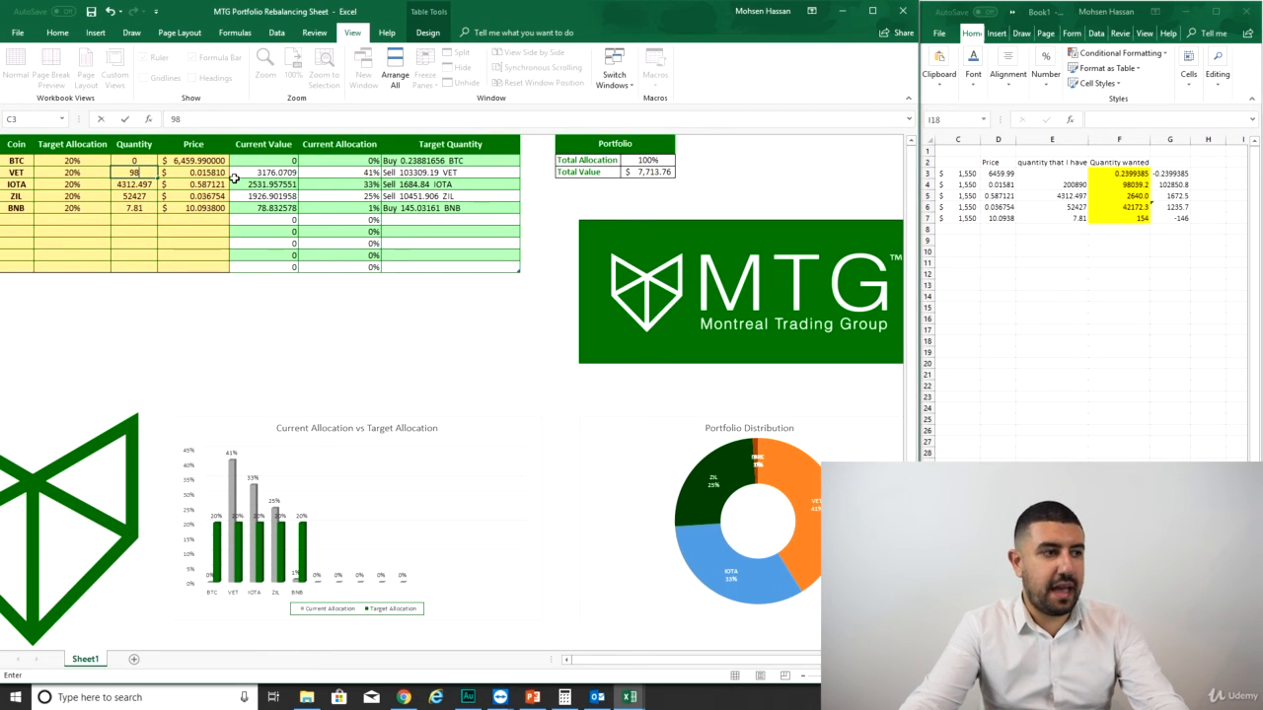
type("040")
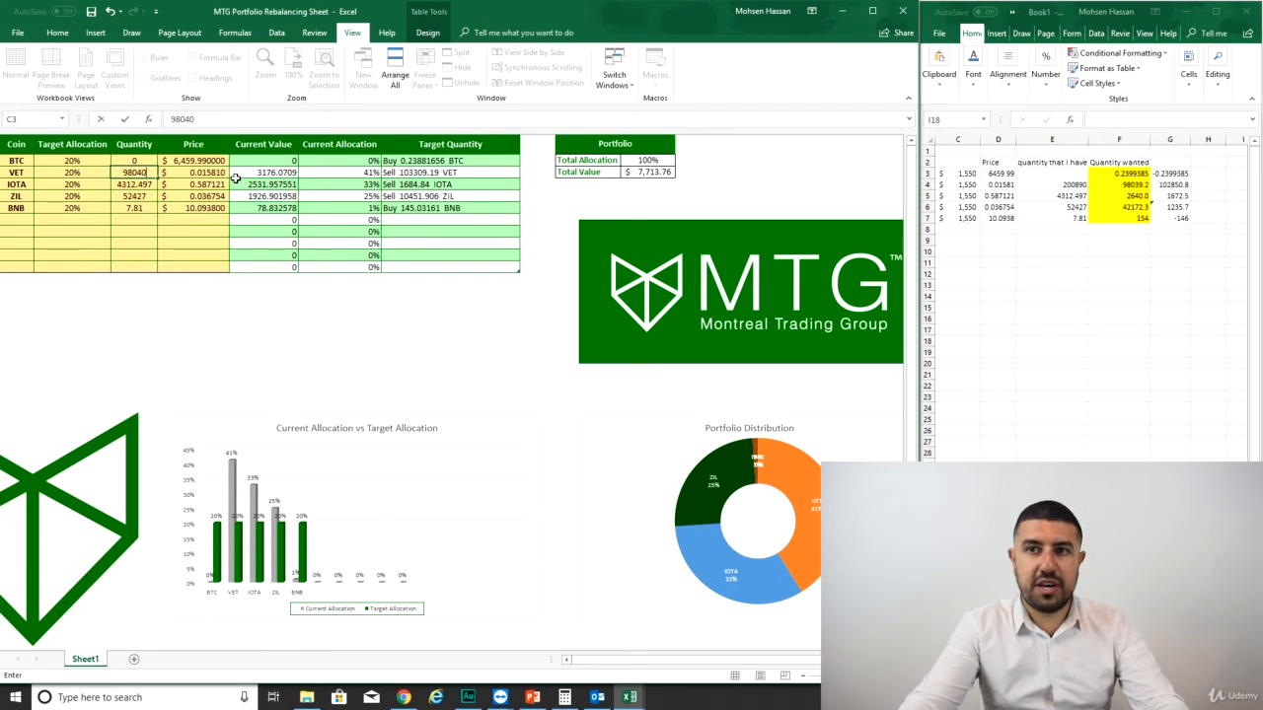
key("Return")
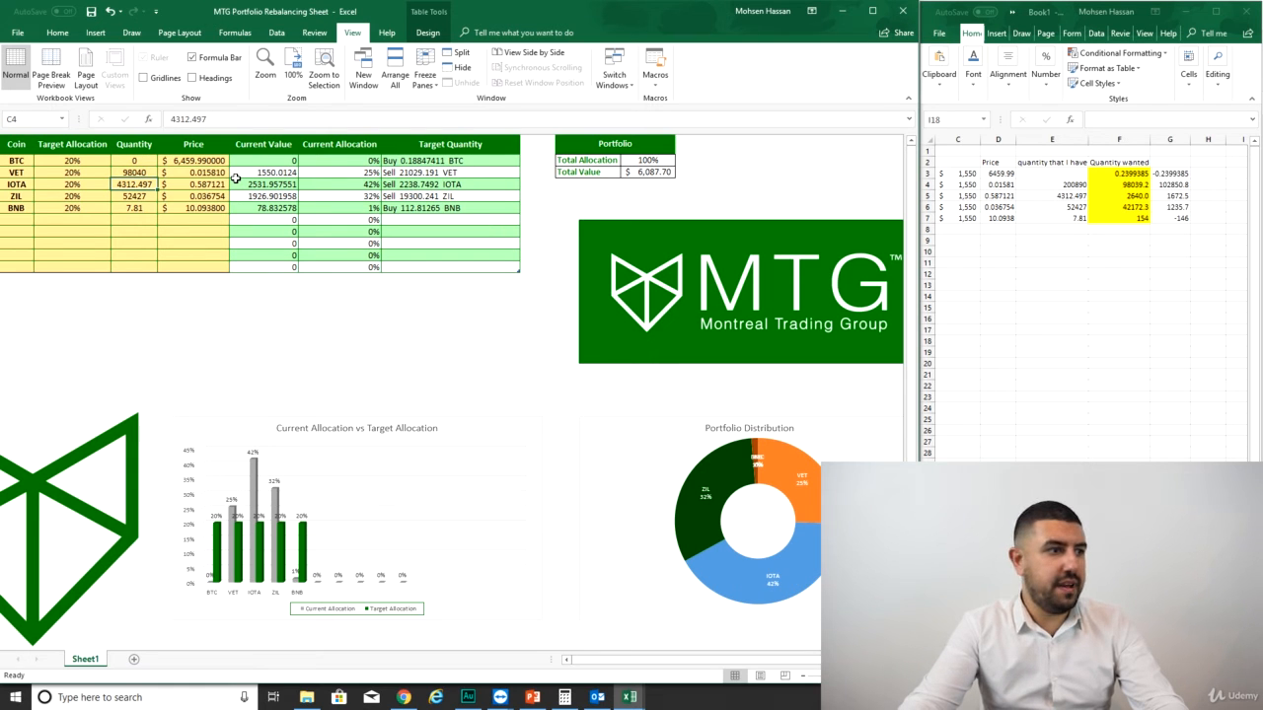
key("Return")
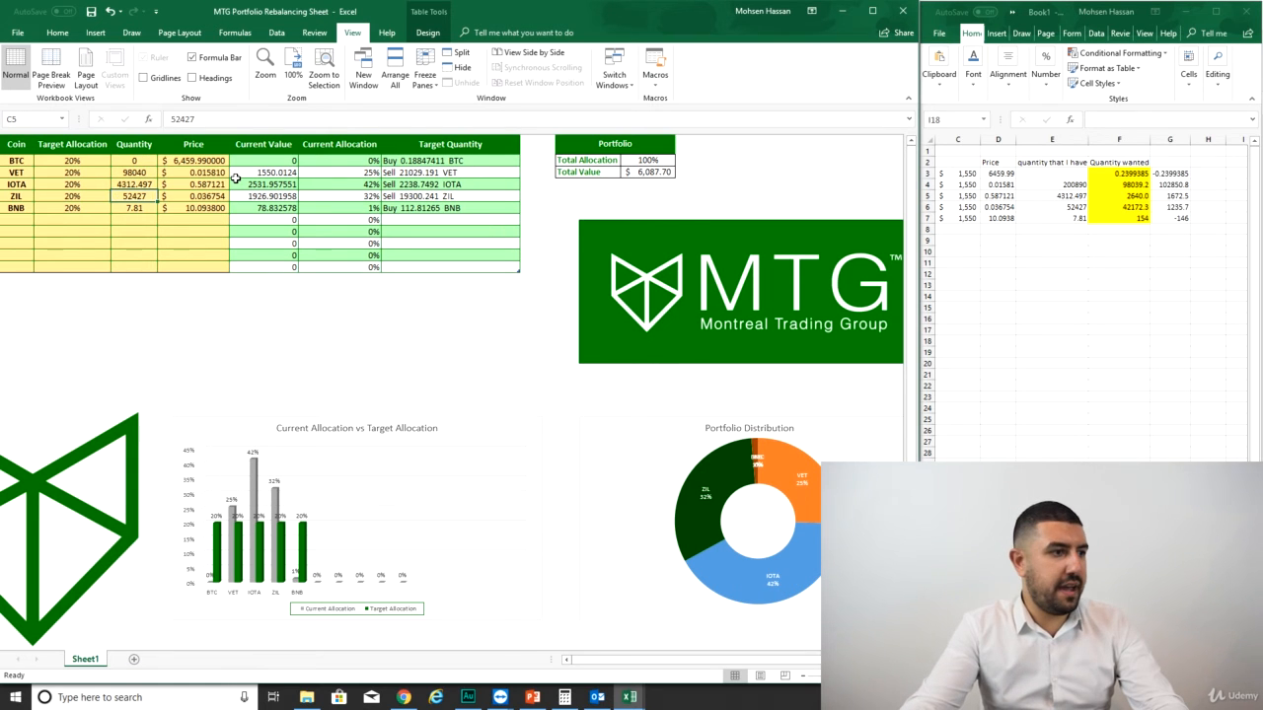
type("421")
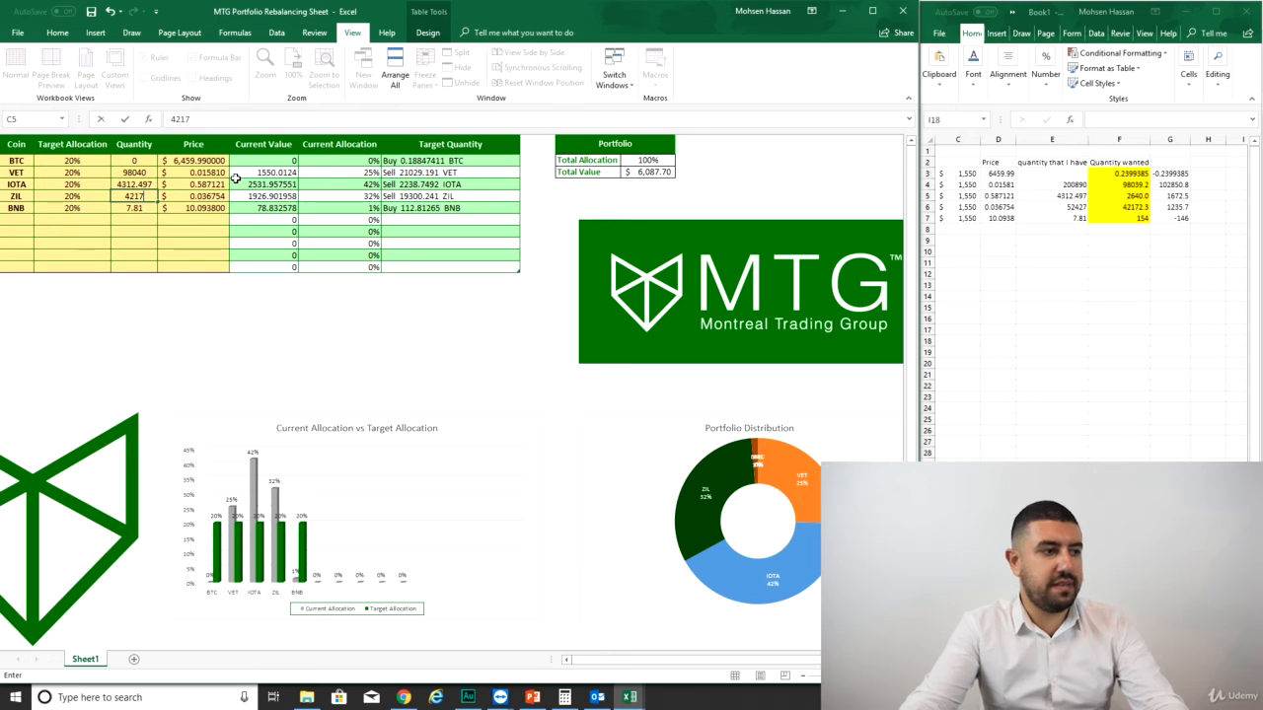
type("73")
key("Return")
Set the Quantity of IOTA to 2640.497
key("Up")
key("Up")
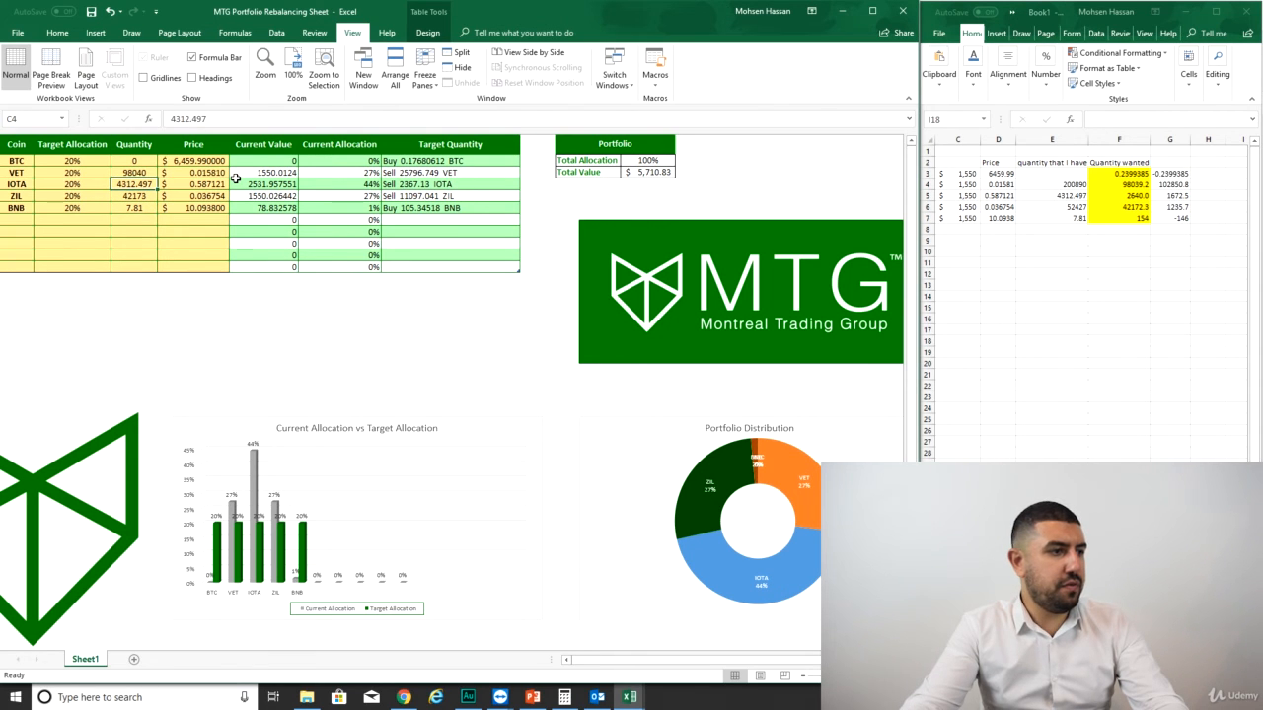
type("2640.")
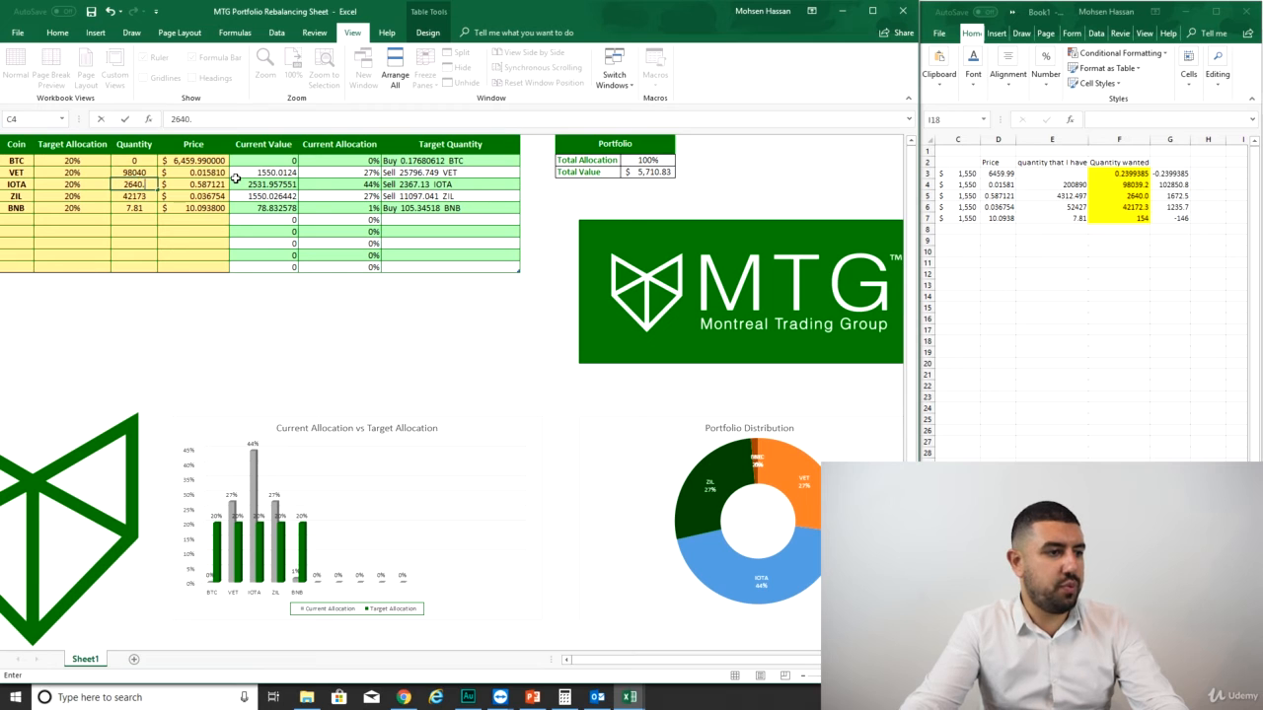
type("497")
key("Return")
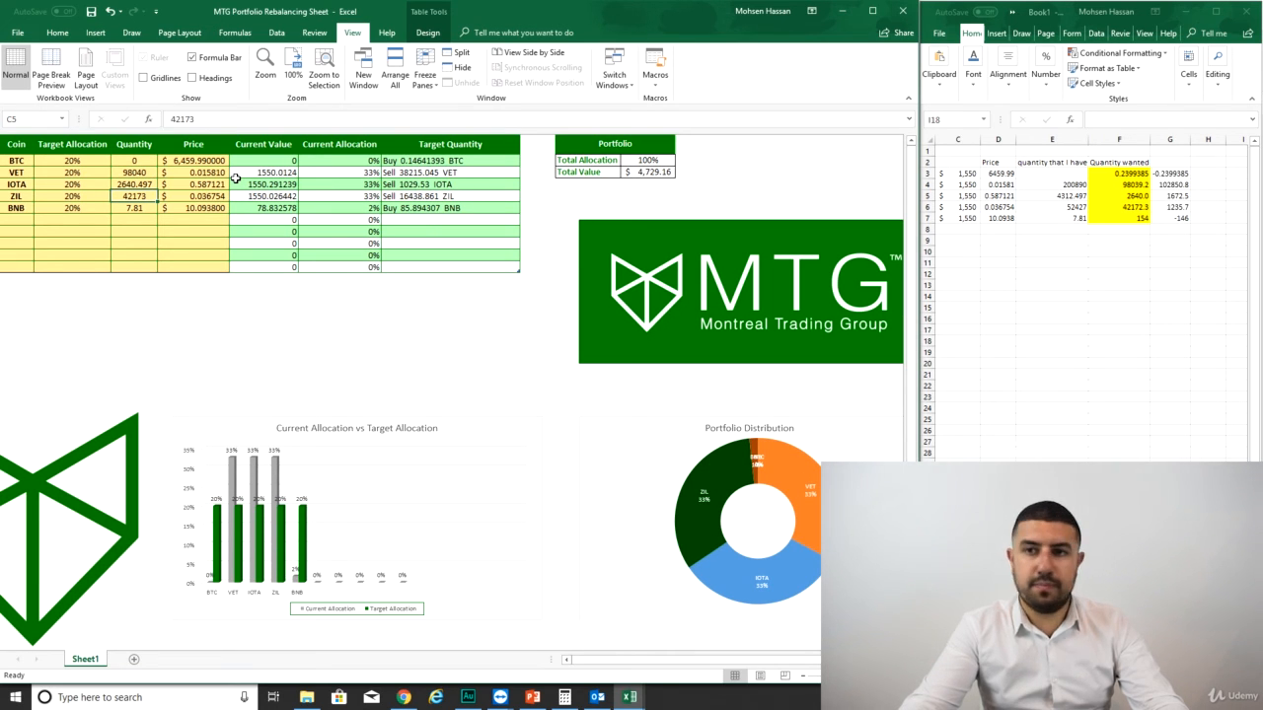
Set the Quantity of BNB to 153.47
key("Down")
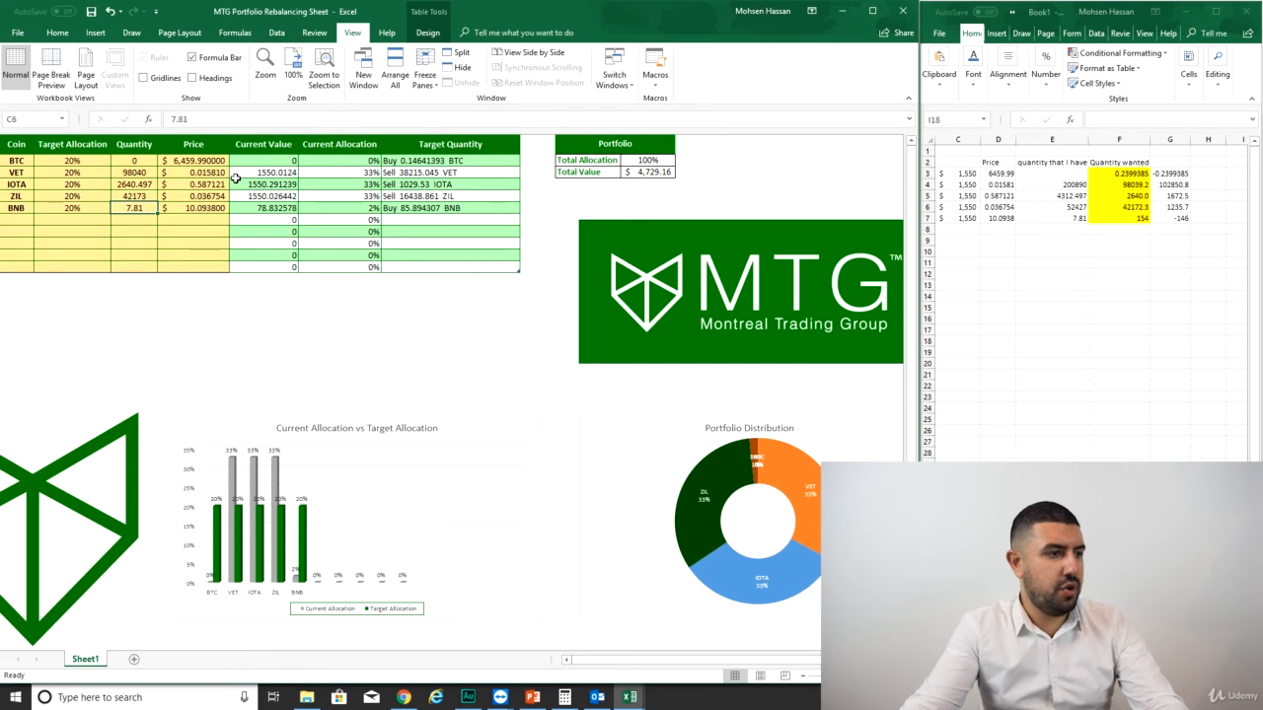
type("153.")
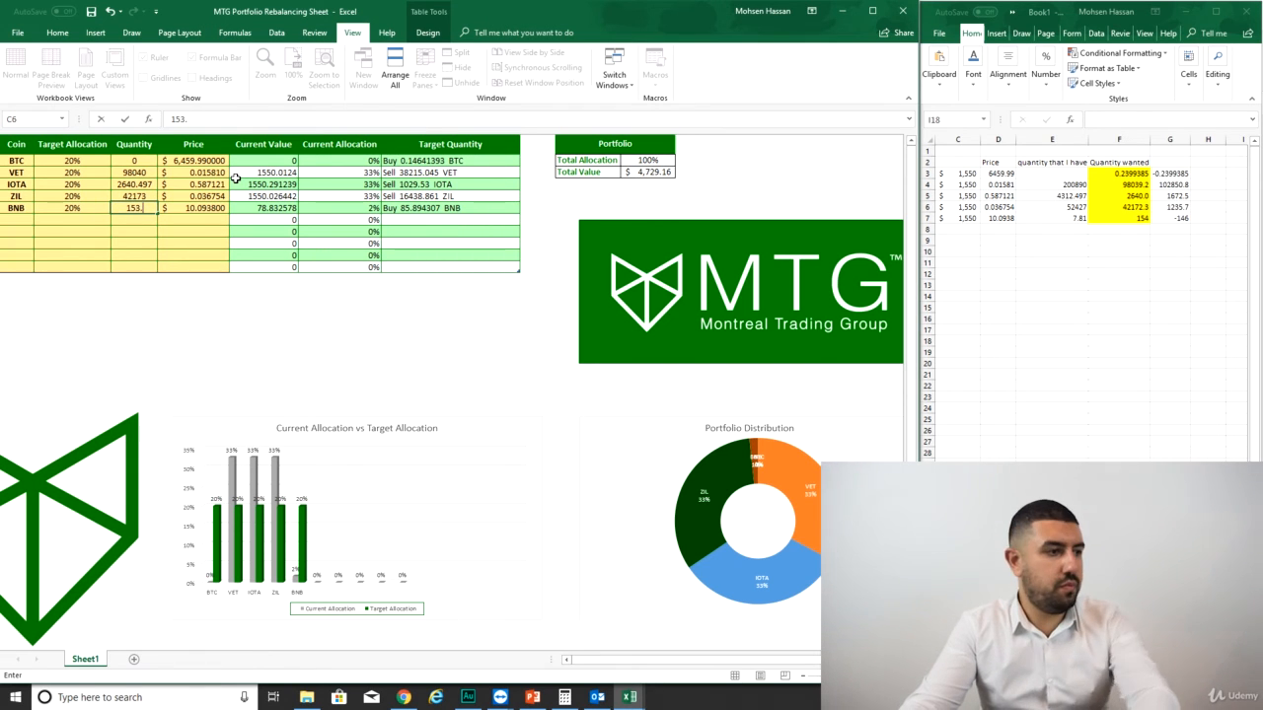
type("47")
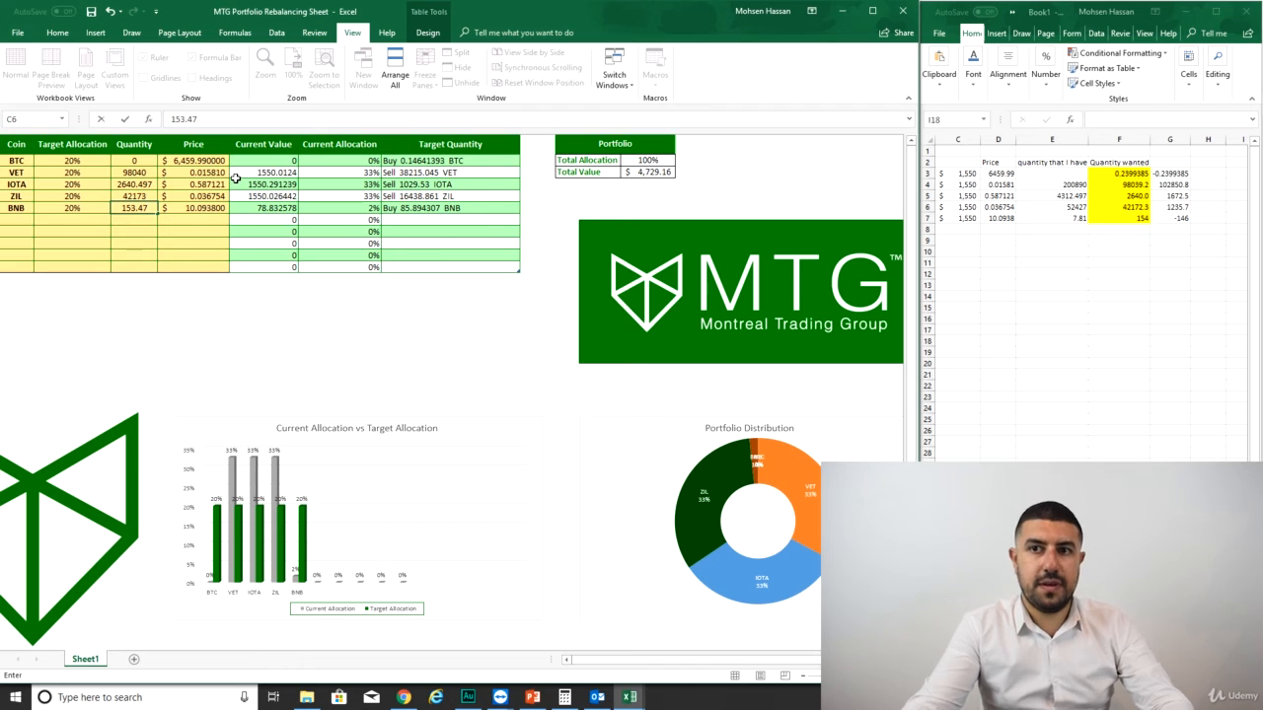
key("Return")
Set the Quantity of BTC to 0.232589
key("Up")
key("Up")
key("Up")
key("Up")
key("Up")
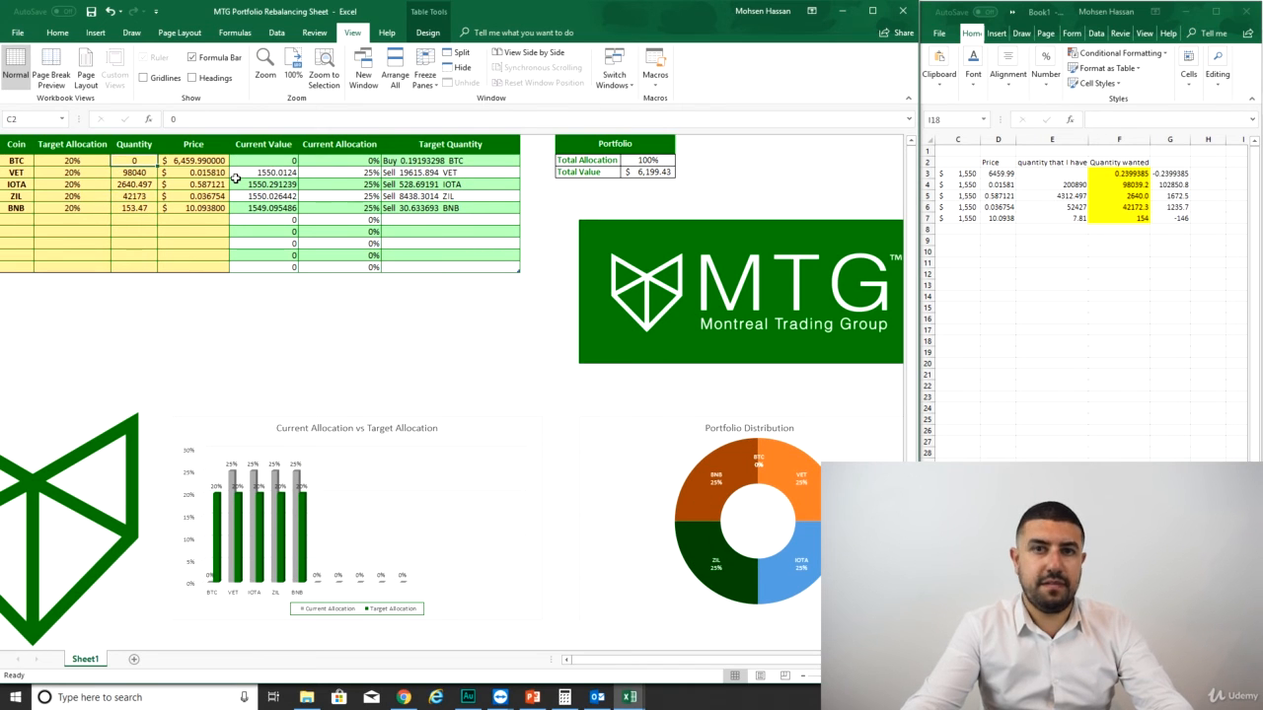
type("0.")
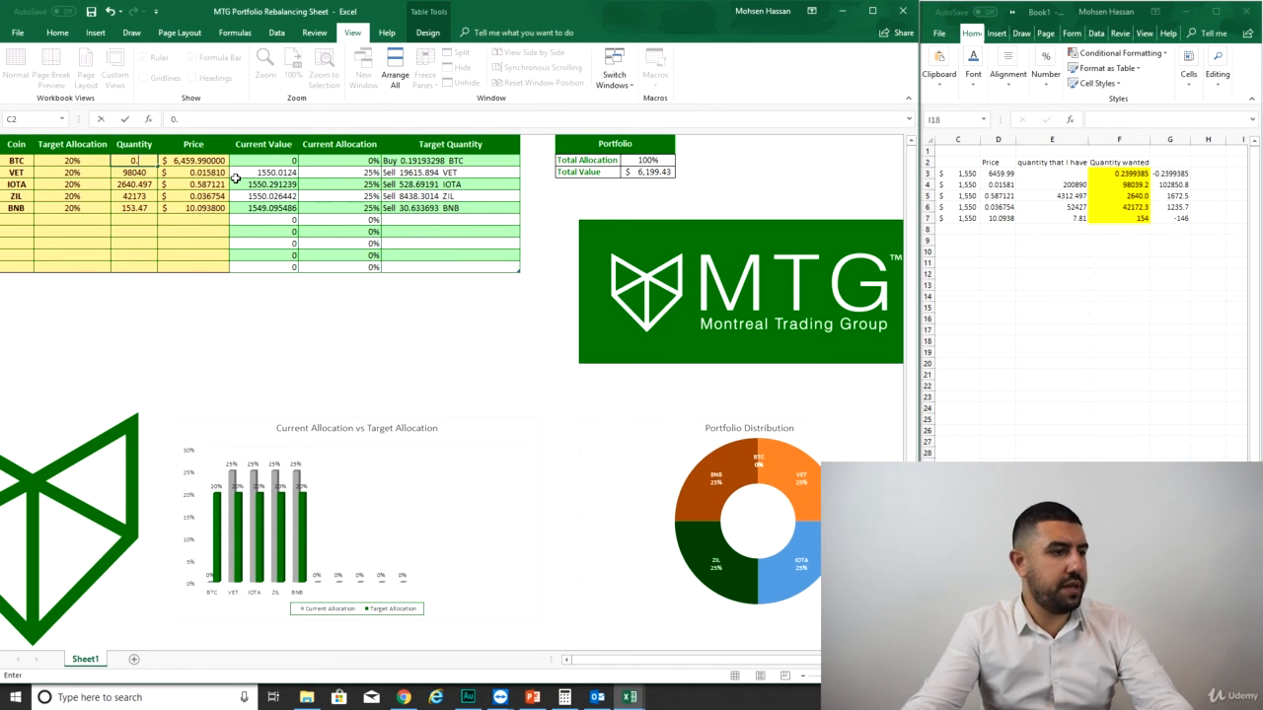
type("232589")
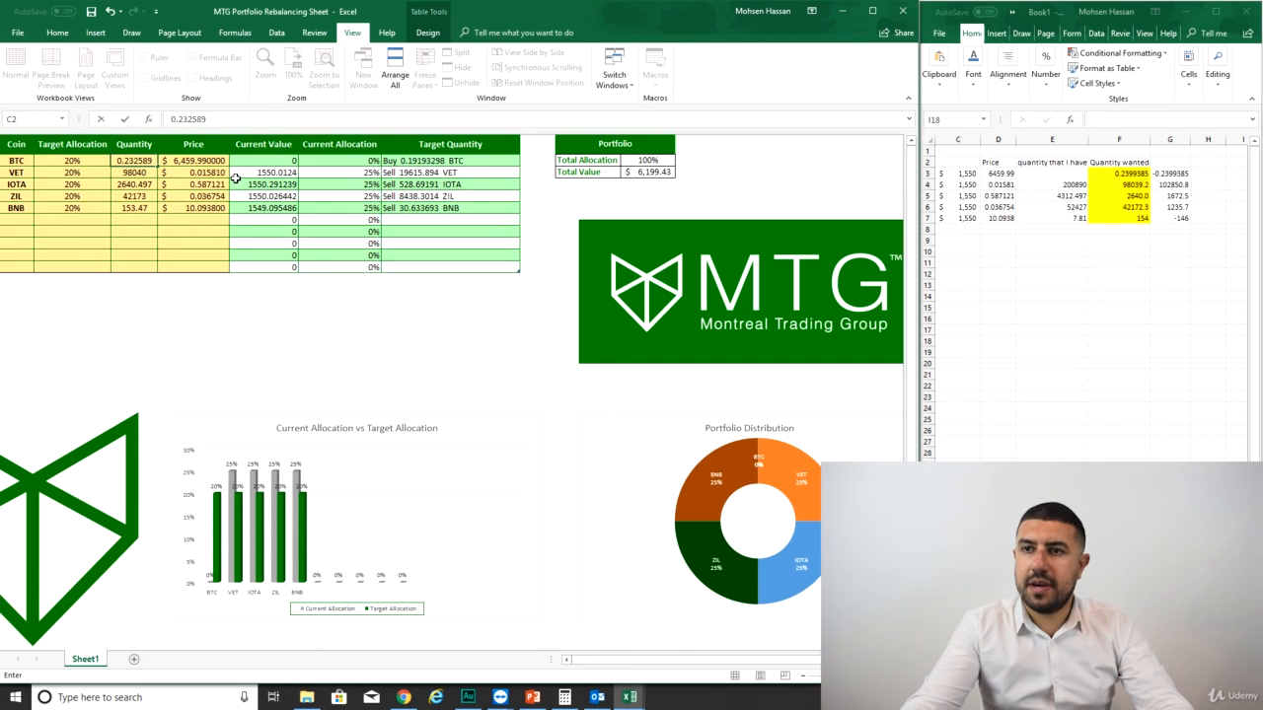
key("Return")
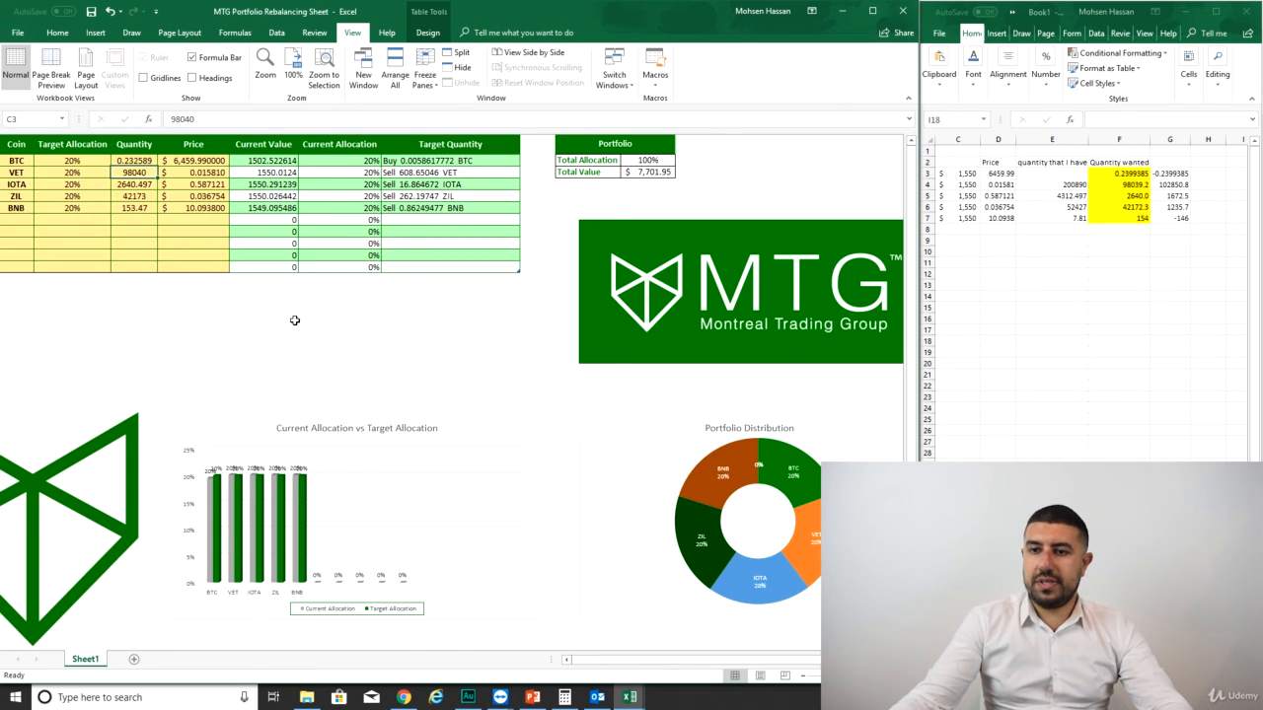
Examine the Current Allocation vs Target Allocation chart and the Portfolio Distribution chart up close, and return to the full sheet
scroll(298, 322, "up", 4)
scroll(382, 341, "down", 13)
scroll(383, 338, "up", 5)
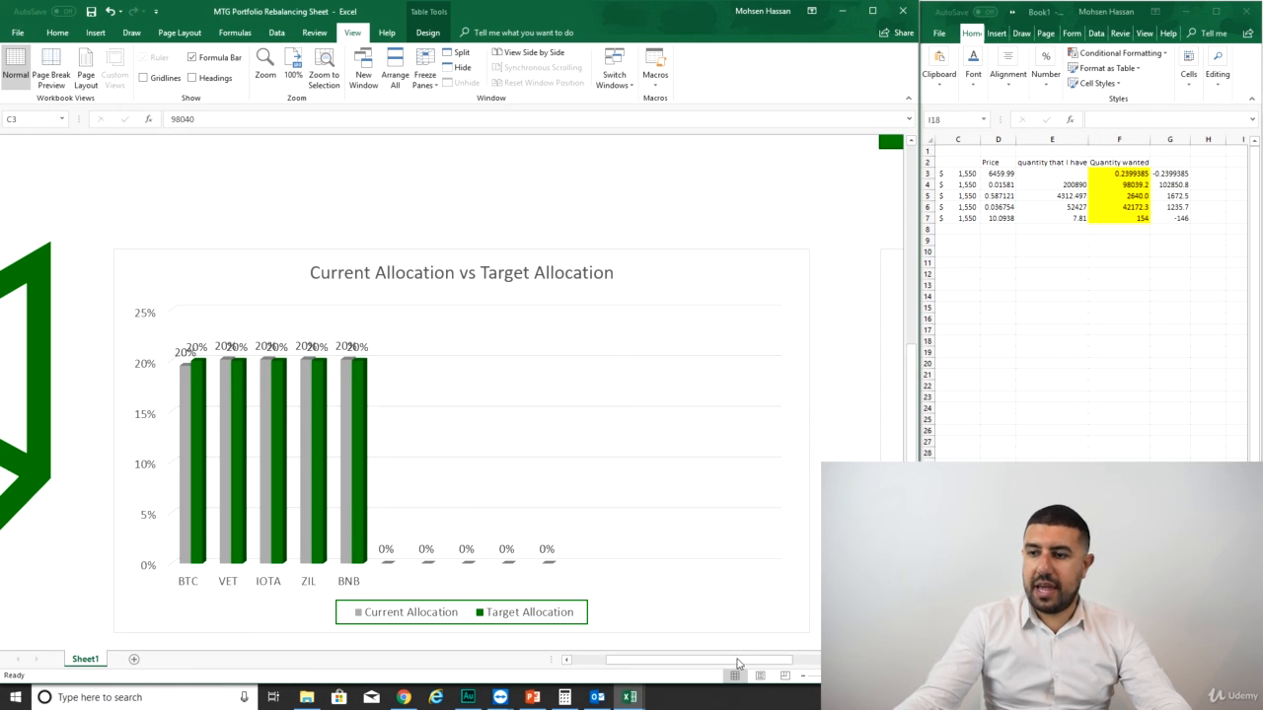
left_click_drag(736, 661, 838, 661)
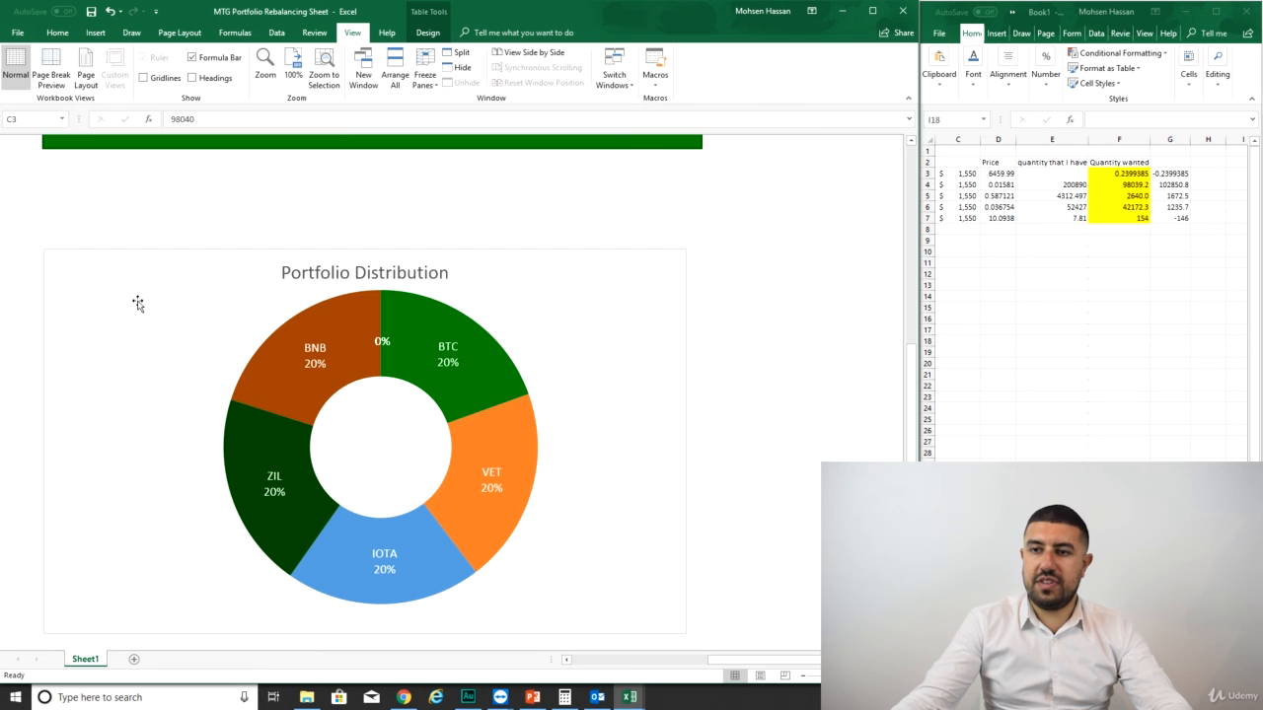
scroll(138, 303, "down", 6)
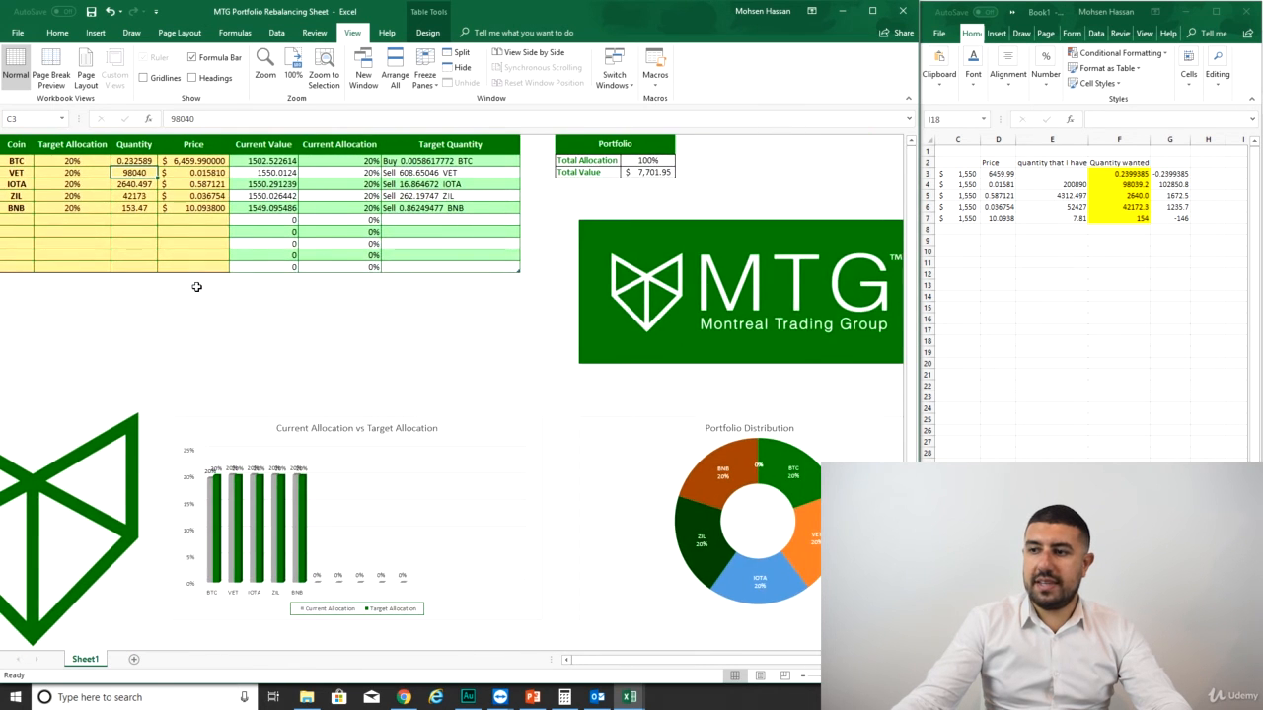
scroll(196, 286, "down", 1)
scroll(192, 283, "up", 1)
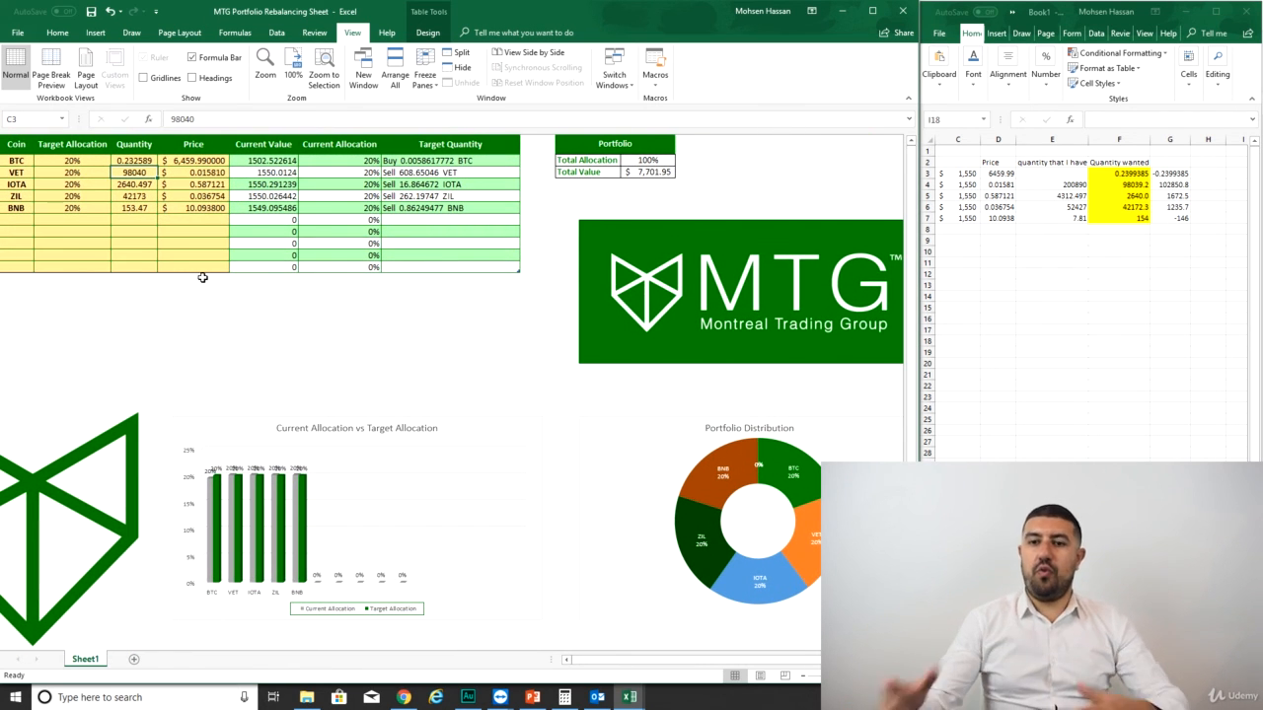
Extend the portfolio table down to row 19 to make room for more coins
left_click(27, 267)
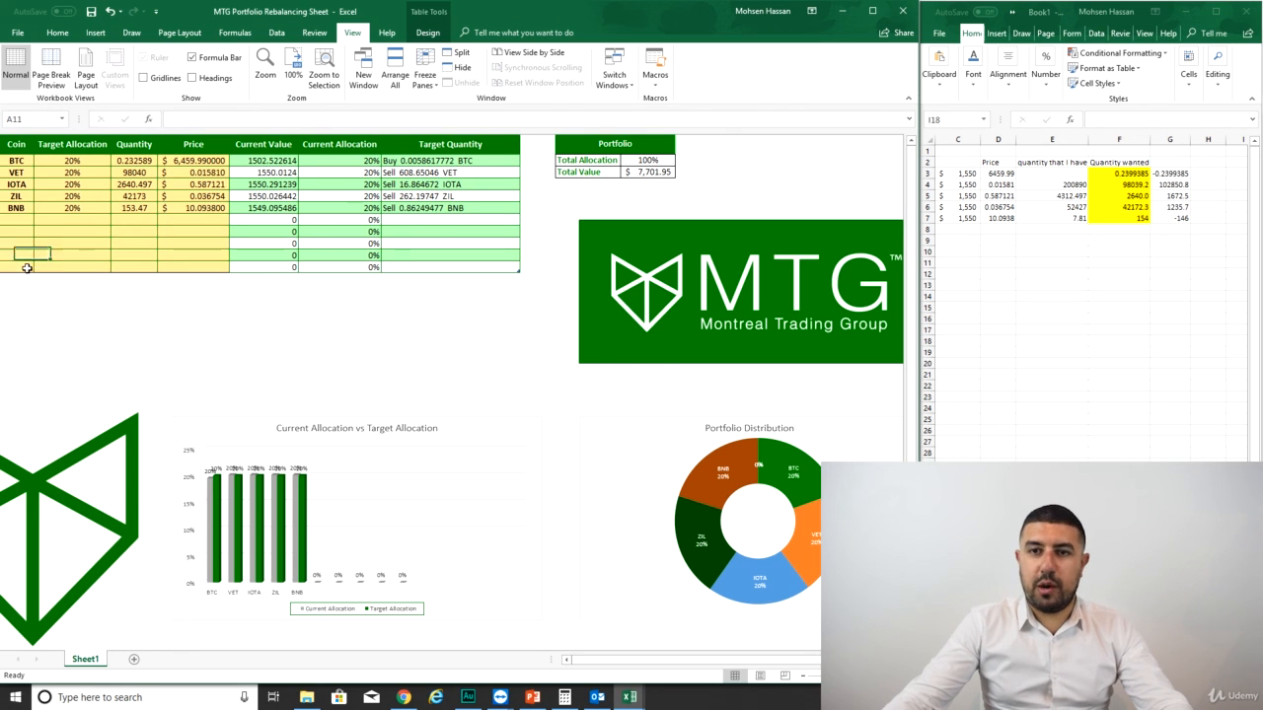
left_click_drag(26, 267, 521, 367)
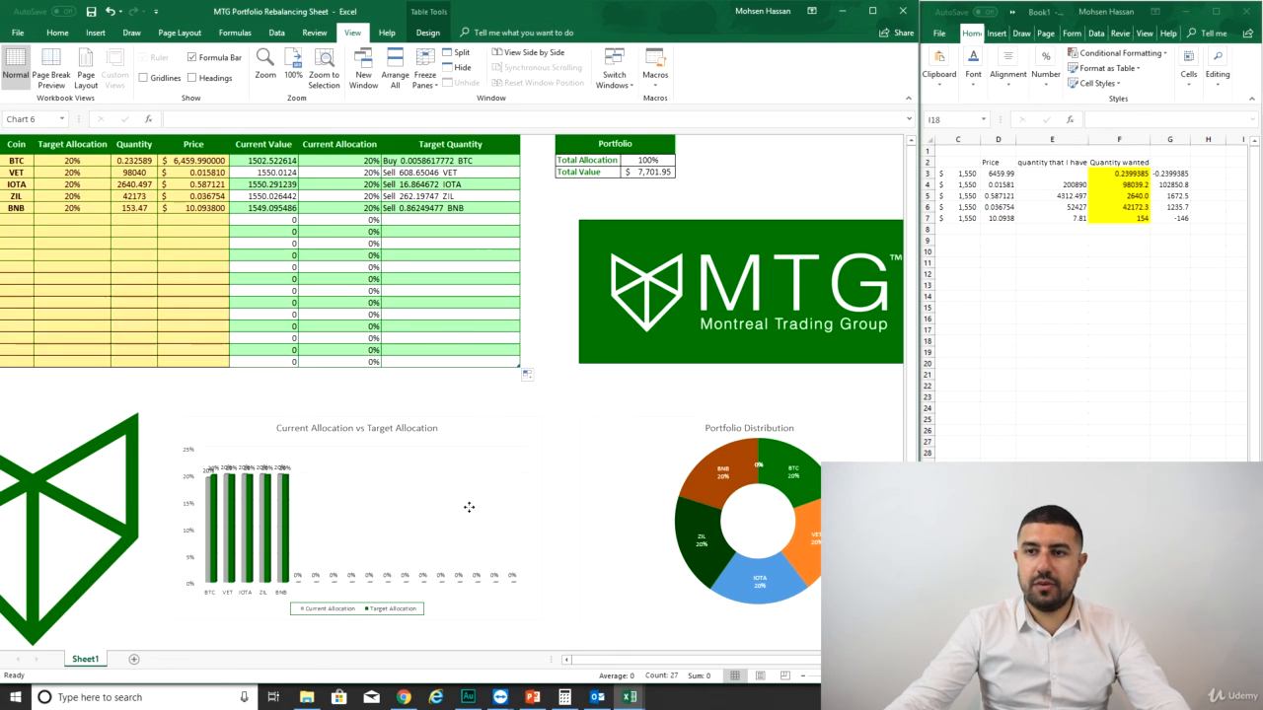
Extend the bar chart's Target Allocation series to row 19 and check the data ranges of the Current Allocation series and the Portfolio Distribution chart
left_click(254, 510)
left_click(286, 517)
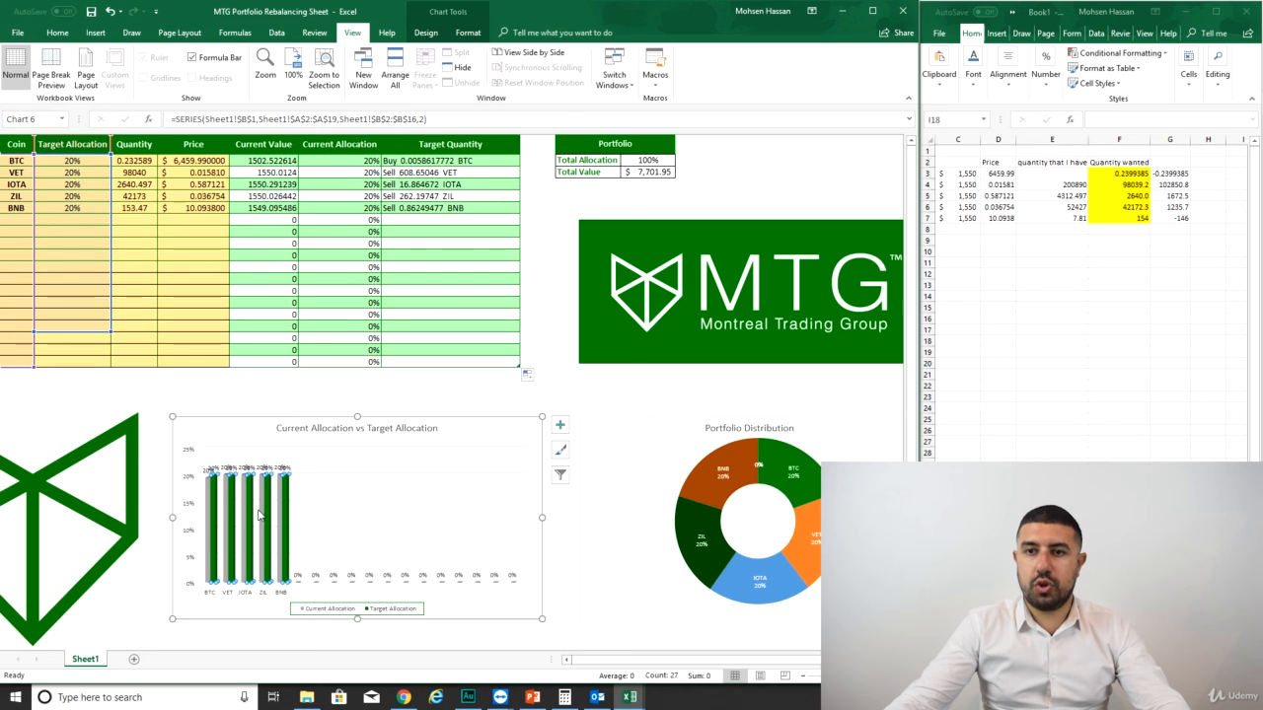
left_click_drag(109, 331, 109, 367)
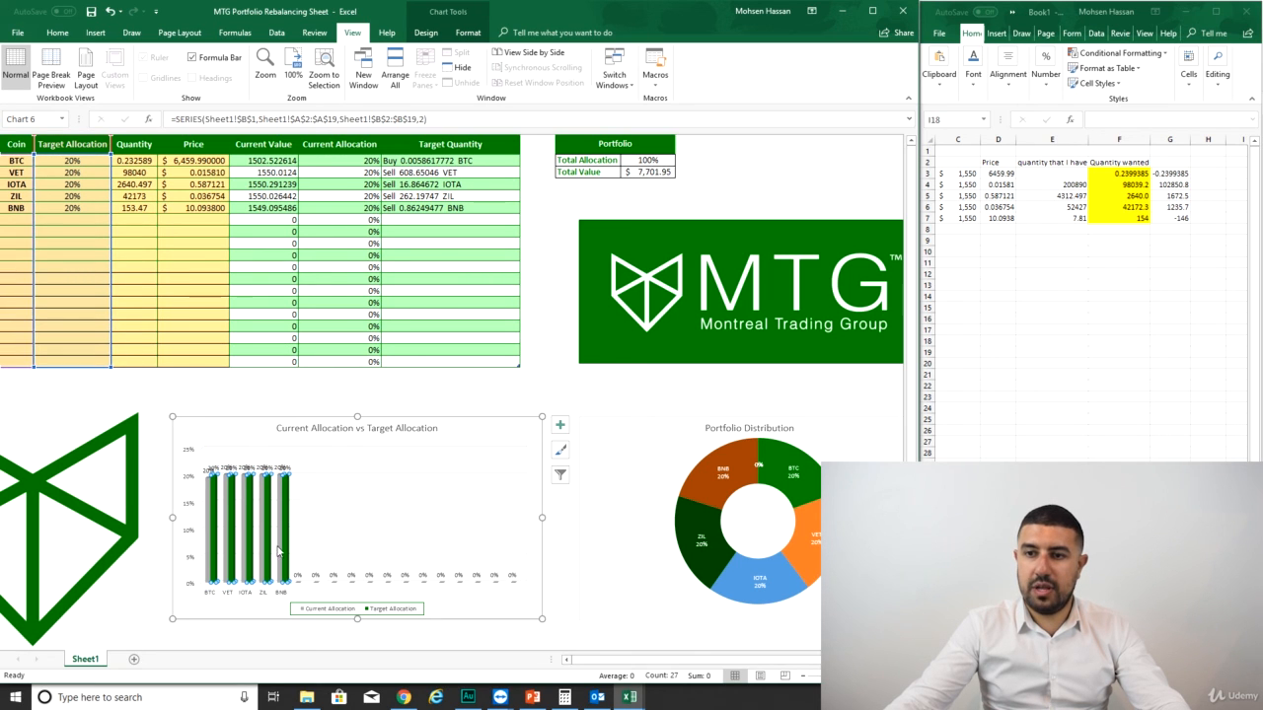
left_click(211, 510)
left_click(754, 528)
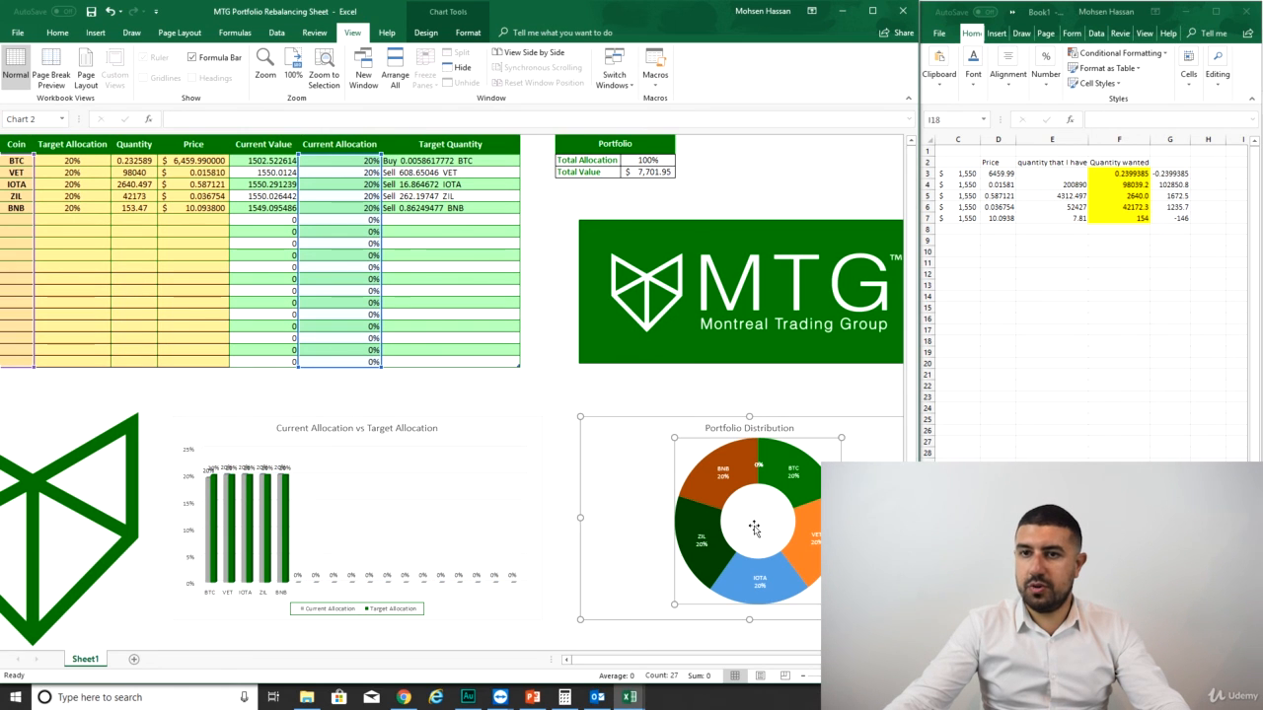
left_click(772, 484)
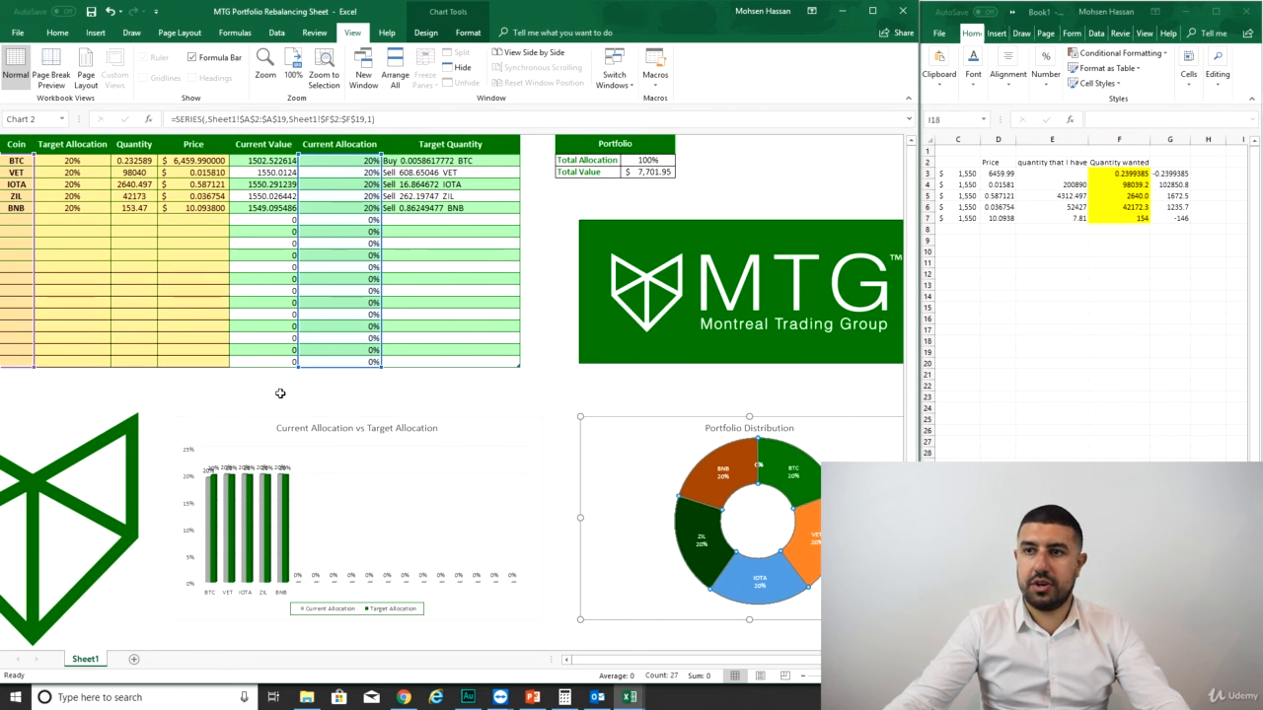
left_click(500, 397)
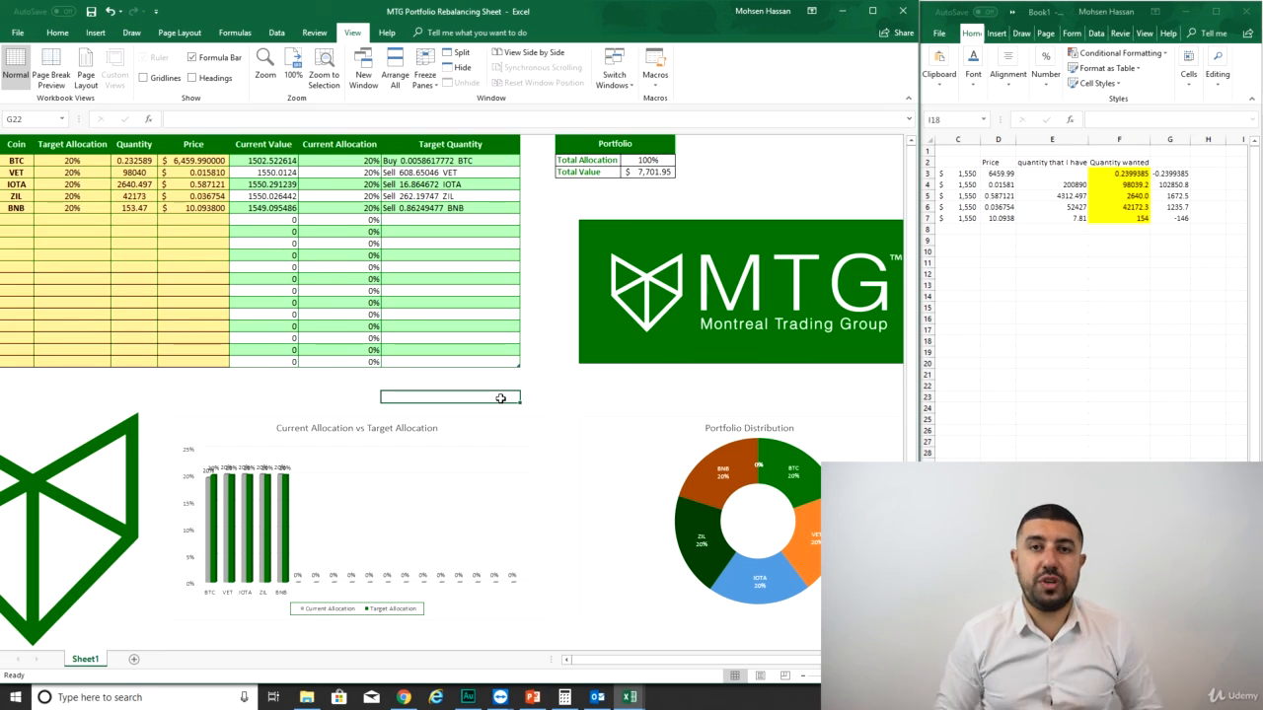